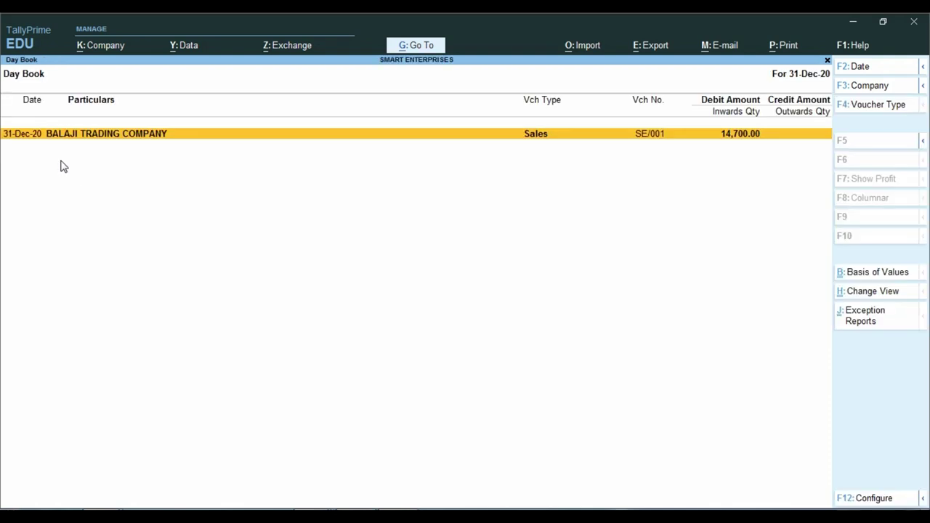
Set the Day Book period to 1-Apr-20 to 31-Dec-20 and open the BALAJI TRADING COMPANY sales voucher.
key(F2)
key(BackSpace)
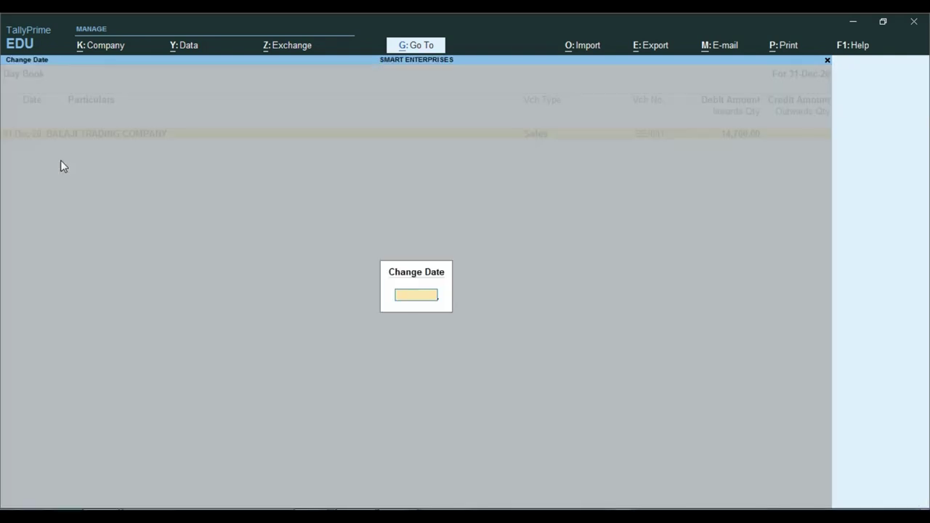
key(Return)
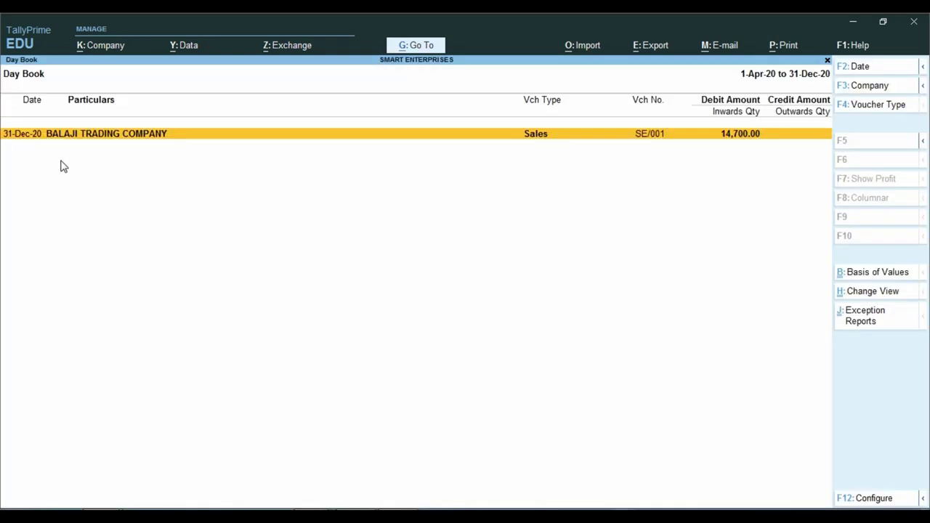
key(Return)
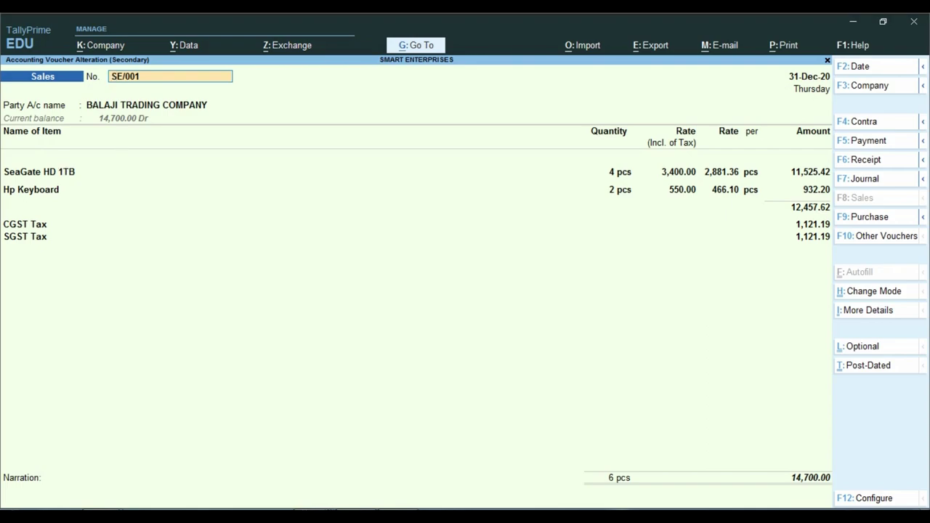
Switch to SALES INV.pdf in Adobe Reader and examine the invoice's party name, item rows, quantities and net total.
click(88, 447)
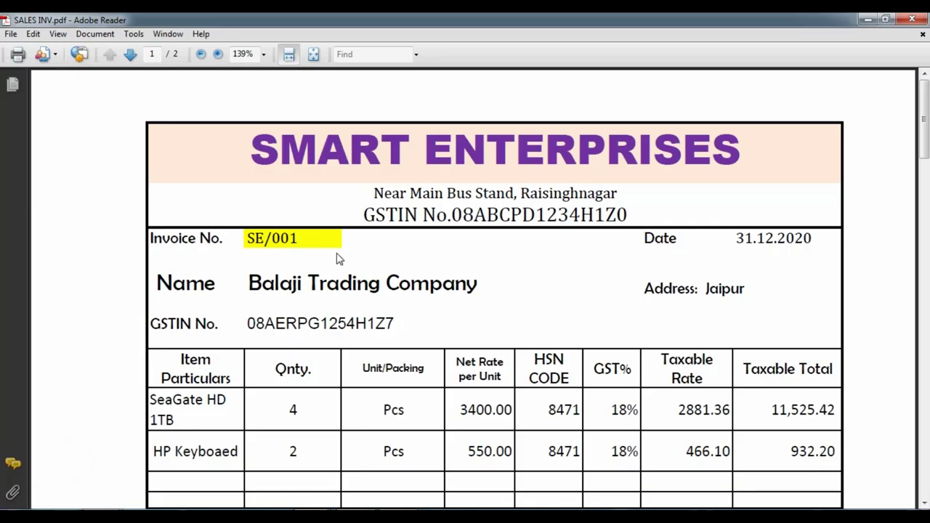
scroll(644, 204, down, 1)
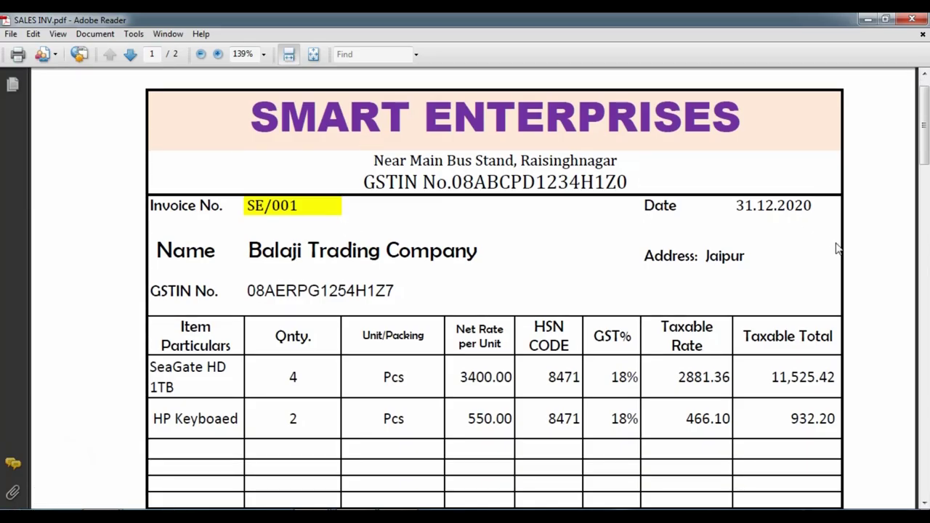
scroll(618, 253, down, 2)
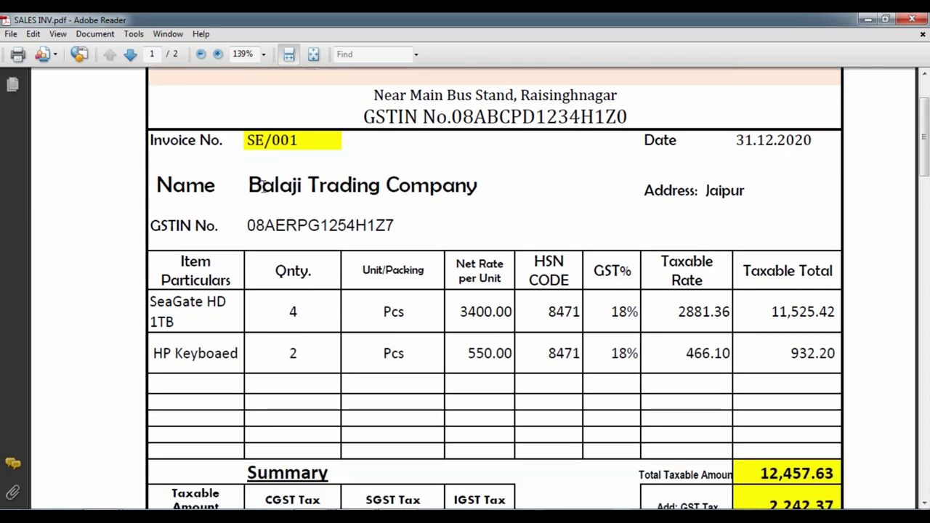
drag(247, 184, 473, 183)
click(524, 228)
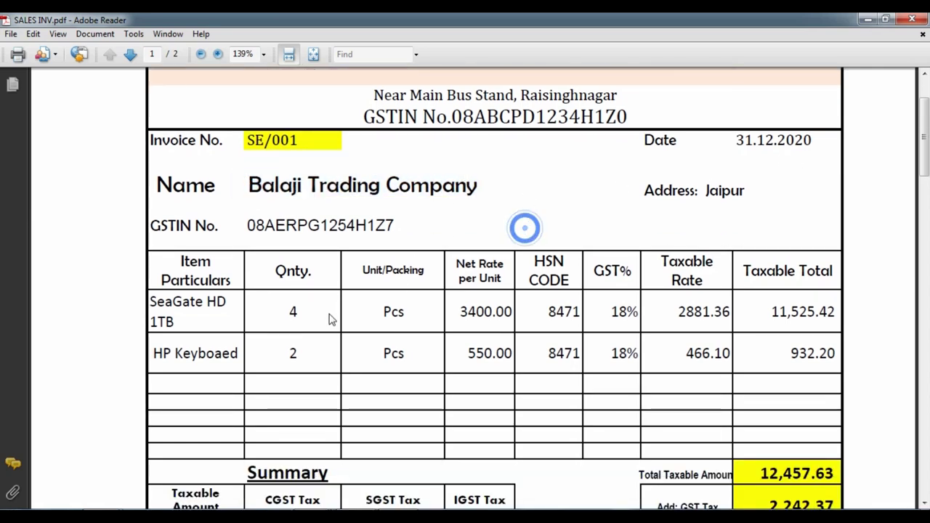
scroll(329, 319, down, 2)
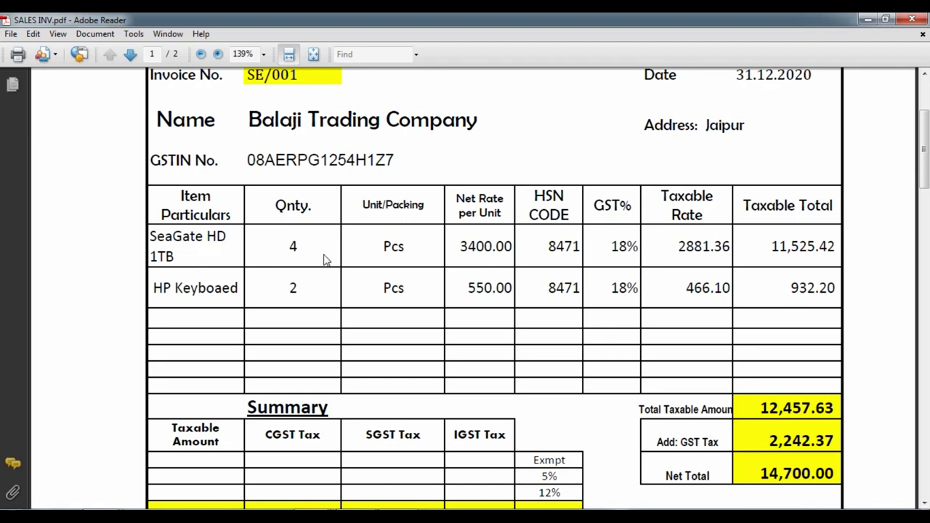
double_click(187, 291)
click(287, 295)
double_click(288, 295)
scroll(719, 329, down, 3)
drag(757, 377, 837, 362)
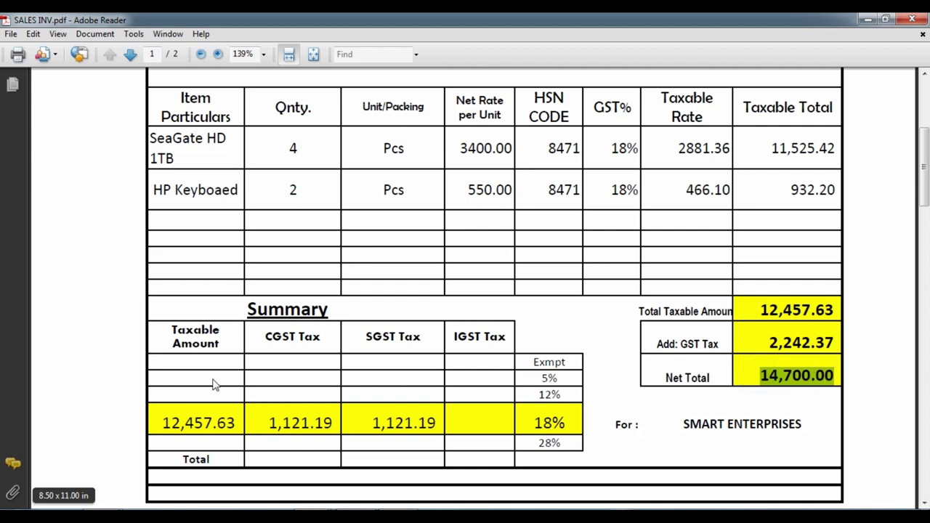
Switch back to TallyPrime and close the sales voucher without changes to return to the Day Book.
key(alt+Tab)
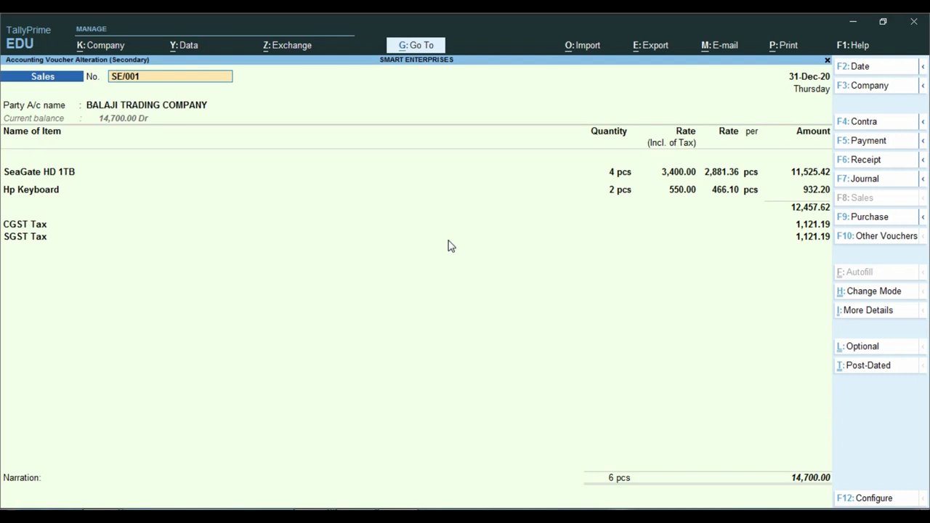
key(Escape)
key(y)
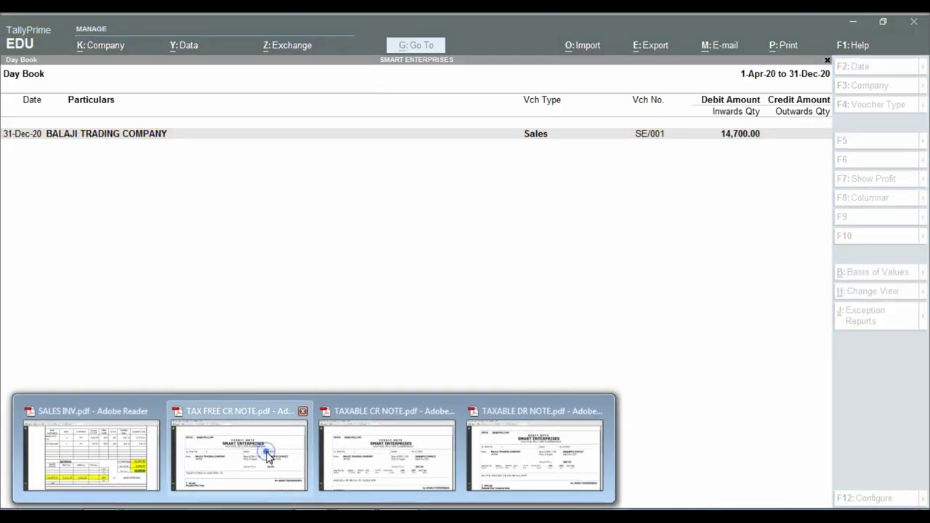
Switch to TAX FREE CR NOTE.pdf in Adobe Reader and examine its heading, issuing company, party and amount.
click(280, 461)
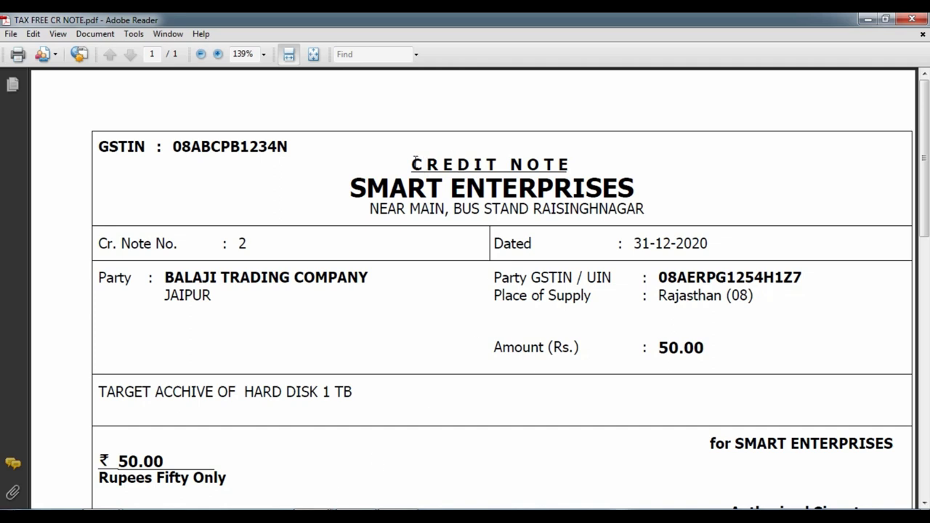
drag(411, 162, 569, 150)
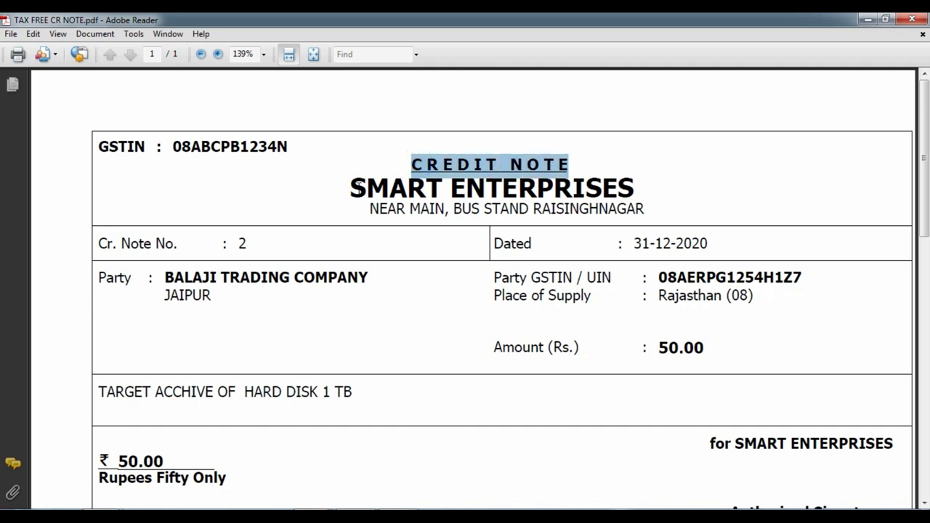
drag(356, 188, 634, 191)
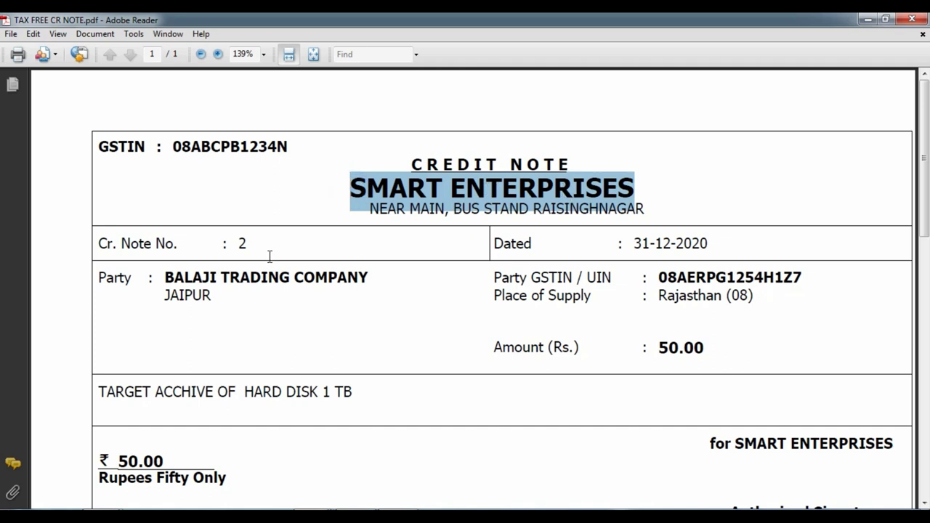
drag(165, 277, 371, 277)
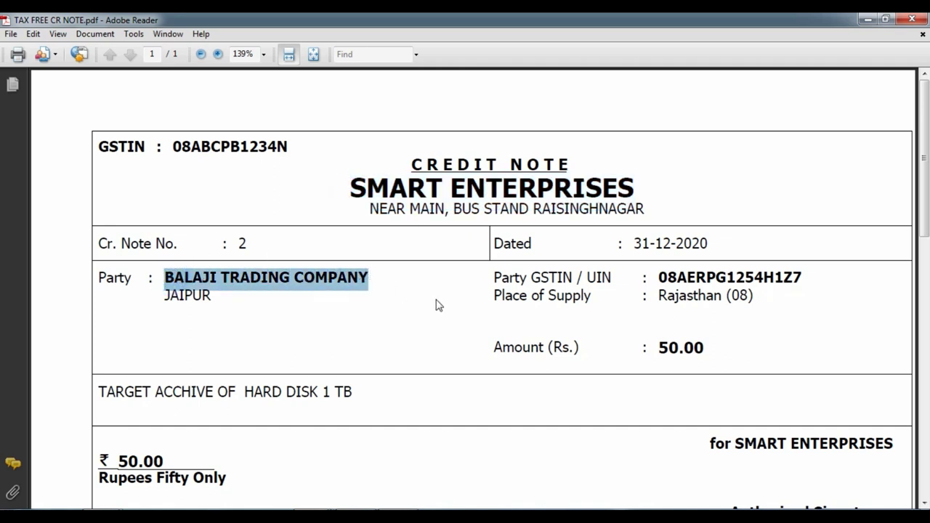
scroll(436, 320, down, 1)
drag(665, 322, 712, 307)
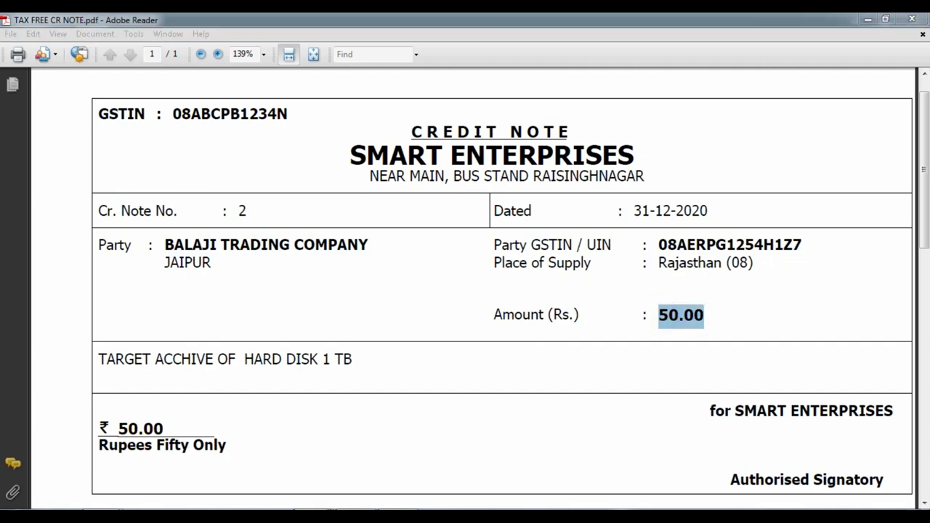
Bring up TAXABLE CR NOTE.pdf and examine its heading, party name and the column headings of its tax details.
mouse_move(312, 518)
click(390, 450)
click(431, 293)
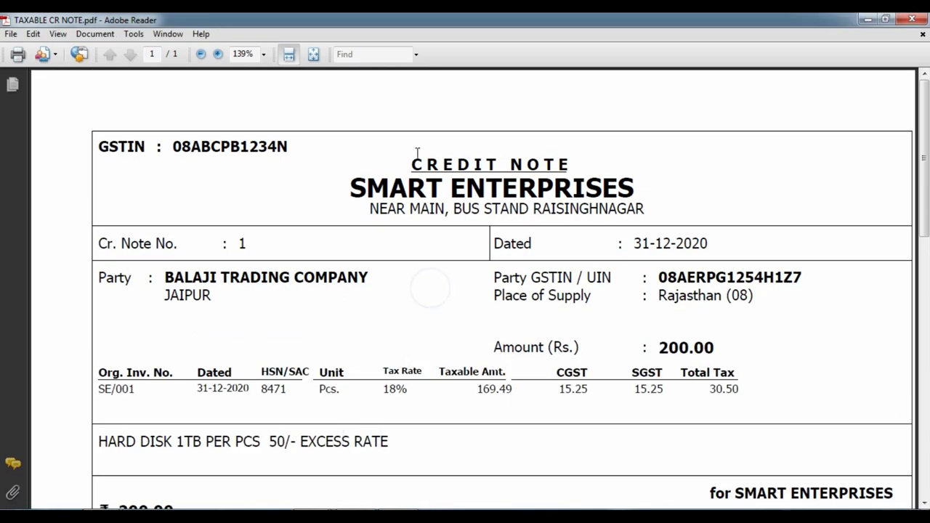
drag(414, 165, 581, 166)
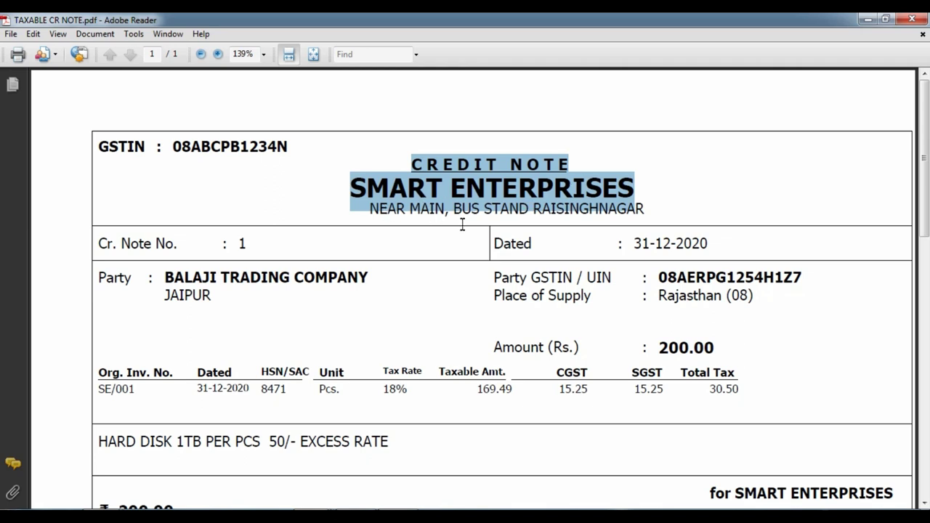
drag(167, 278, 342, 283)
click(411, 313)
scroll(275, 360, down, 1)
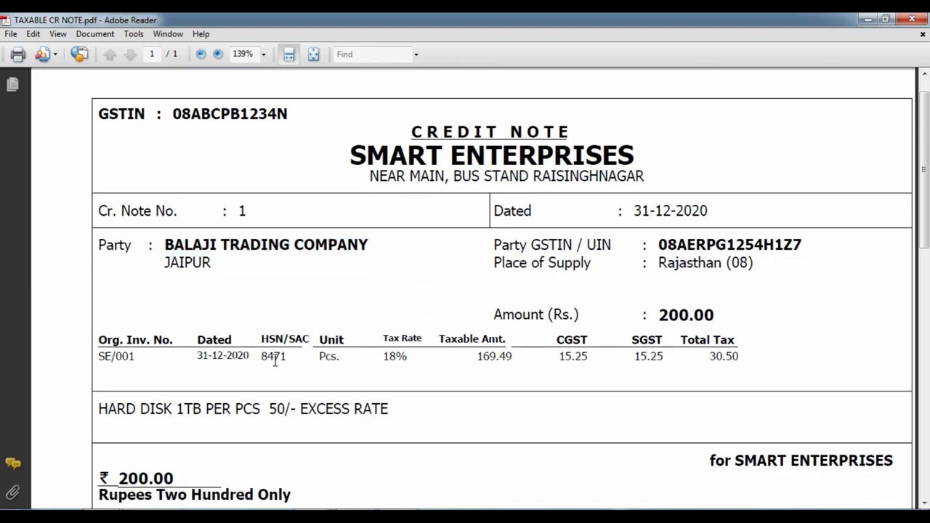
drag(107, 342, 735, 341)
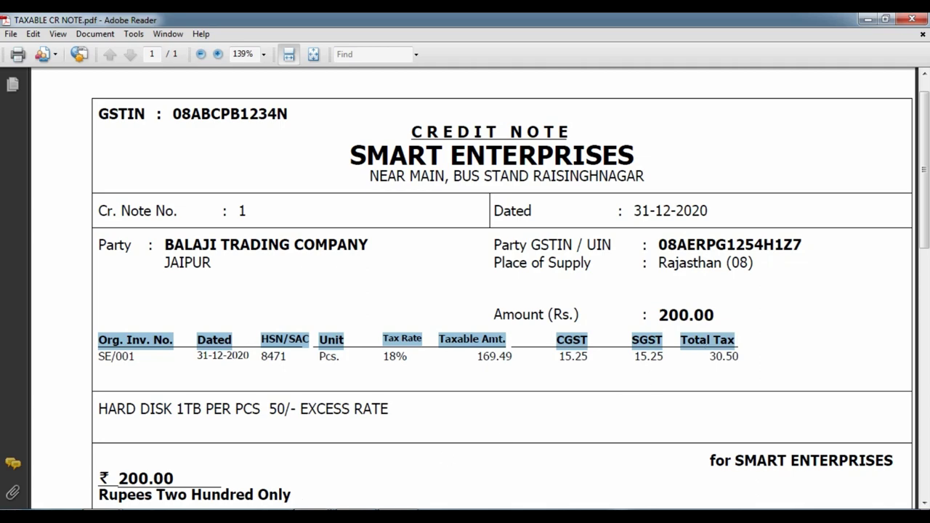
Return to TAX FREE CR NOTE.pdf and recheck its amount for comparison with the taxable note.
mouse_move(72, 517)
click(262, 457)
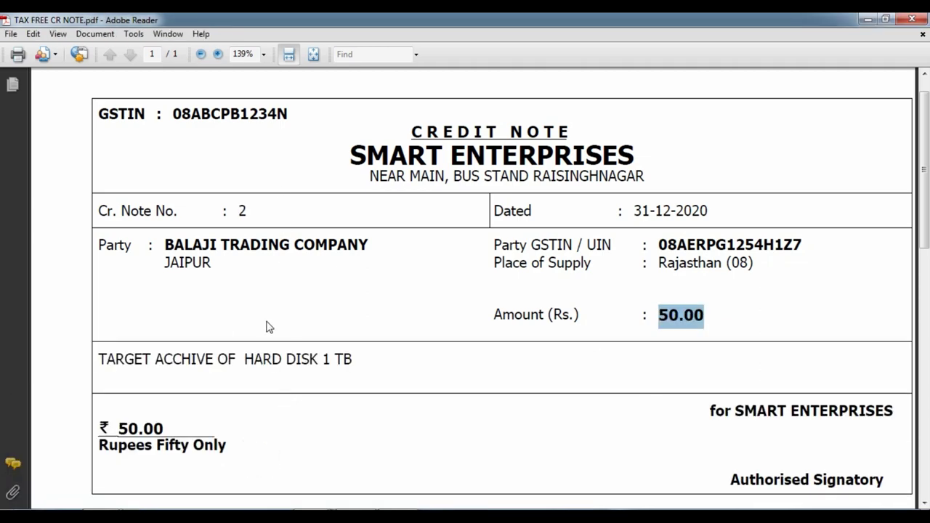
click(752, 318)
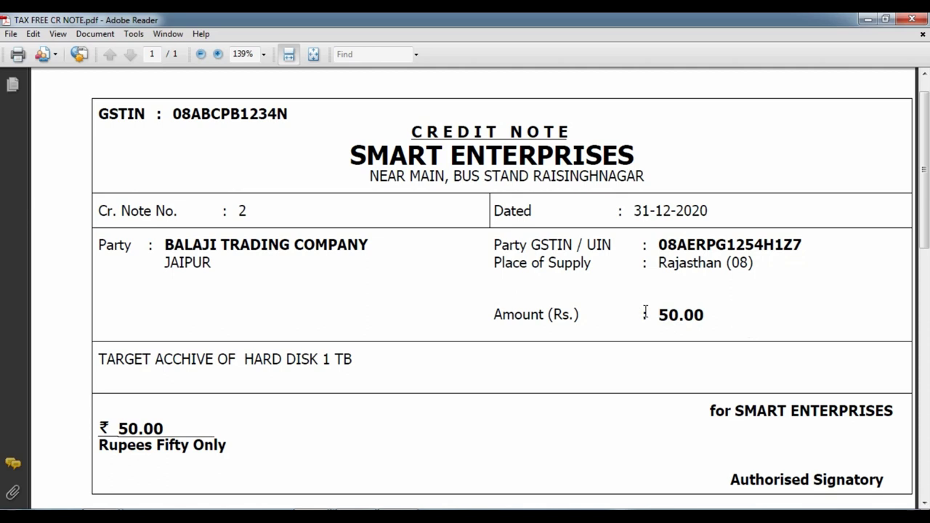
drag(645, 312, 714, 314)
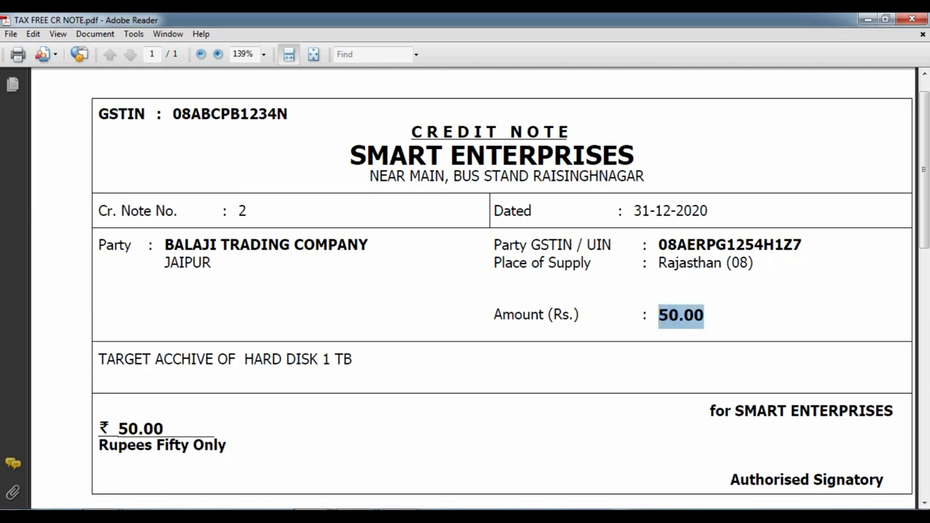
Check the credit note number in TAXABLE CR NOTE.pdf, and compare it with TAX FREE CR NOTE.pdf.
mouse_move(73, 517)
click(370, 453)
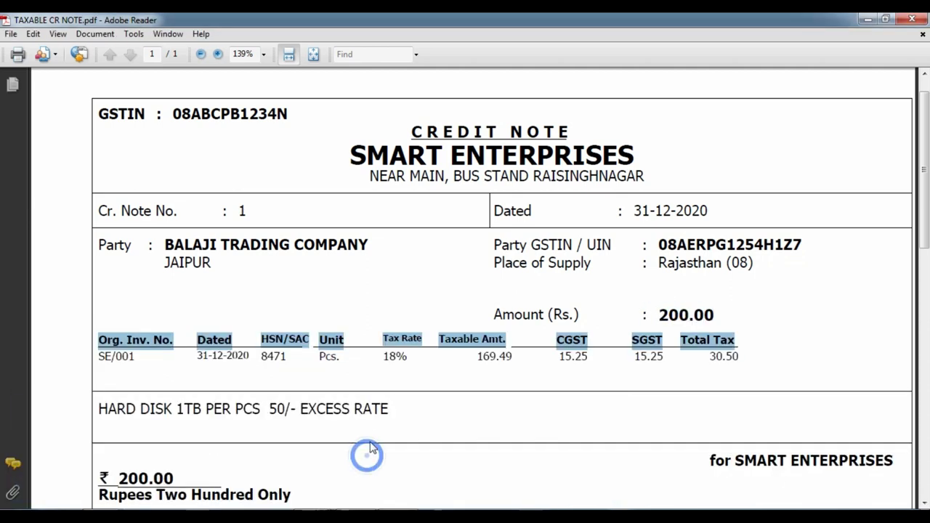
click(380, 327)
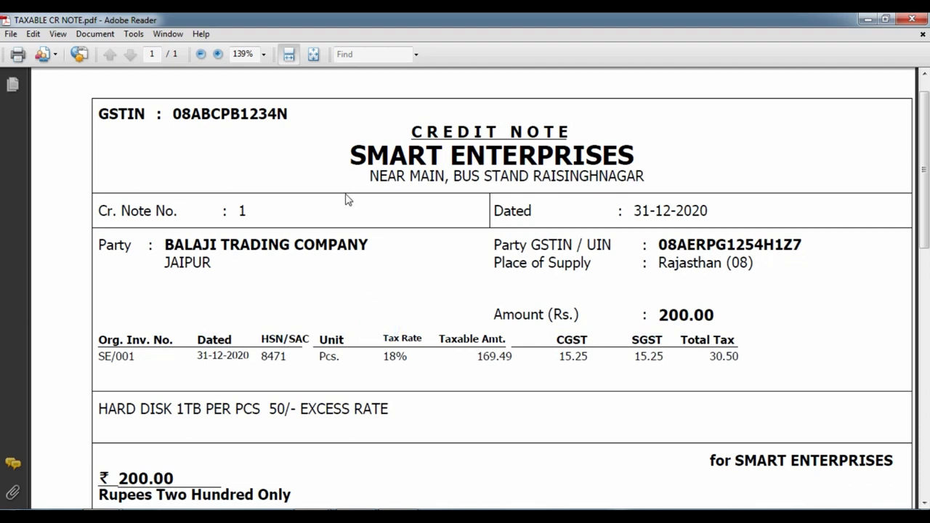
drag(240, 211, 254, 209)
click(294, 323)
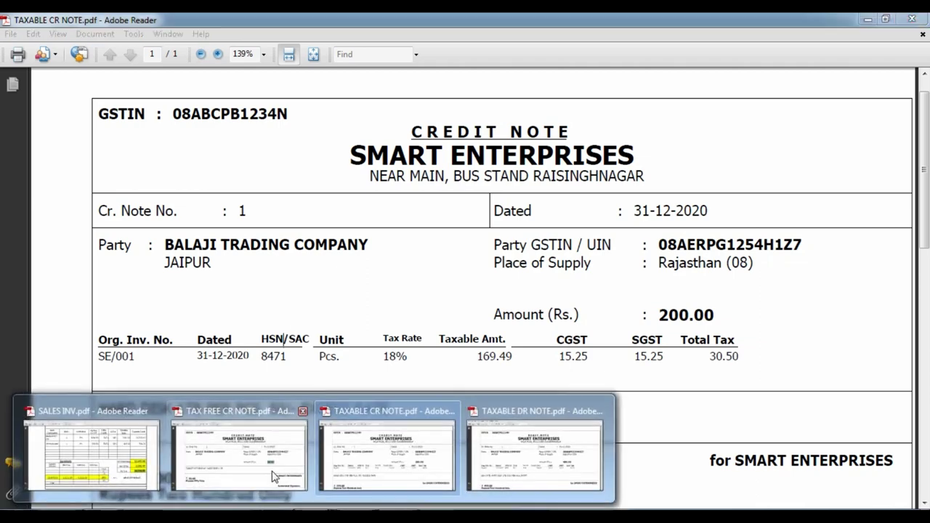
click(259, 457)
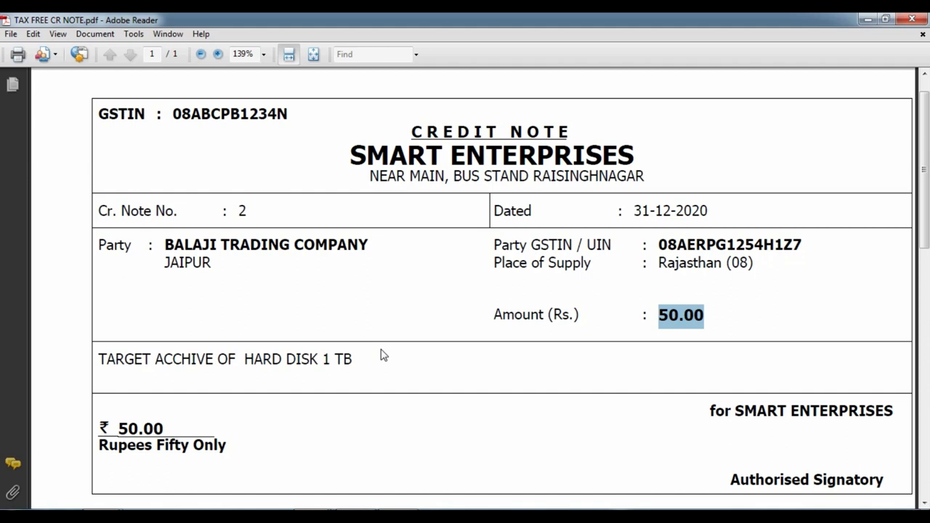
Go back to TAXABLE CR NOTE.pdf and examine the original invoice reference, tax breakdown and document heading.
click(323, 516)
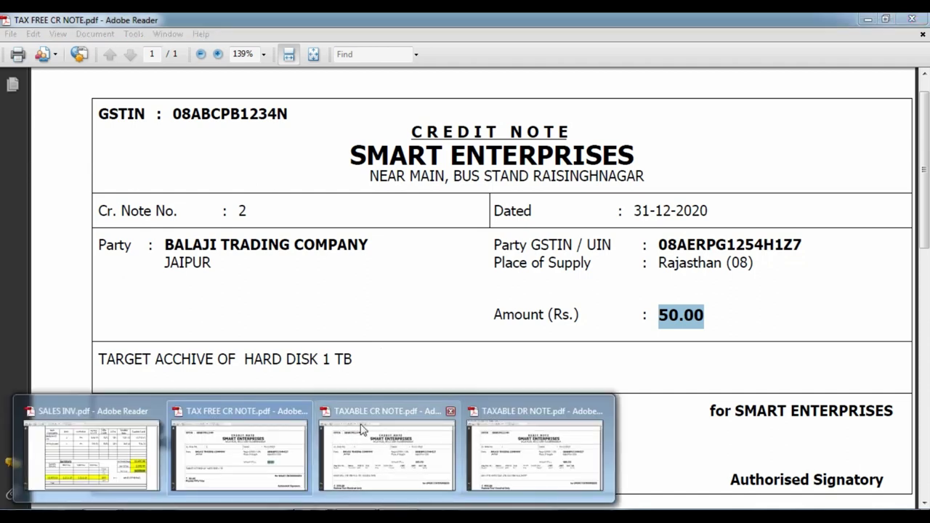
click(361, 430)
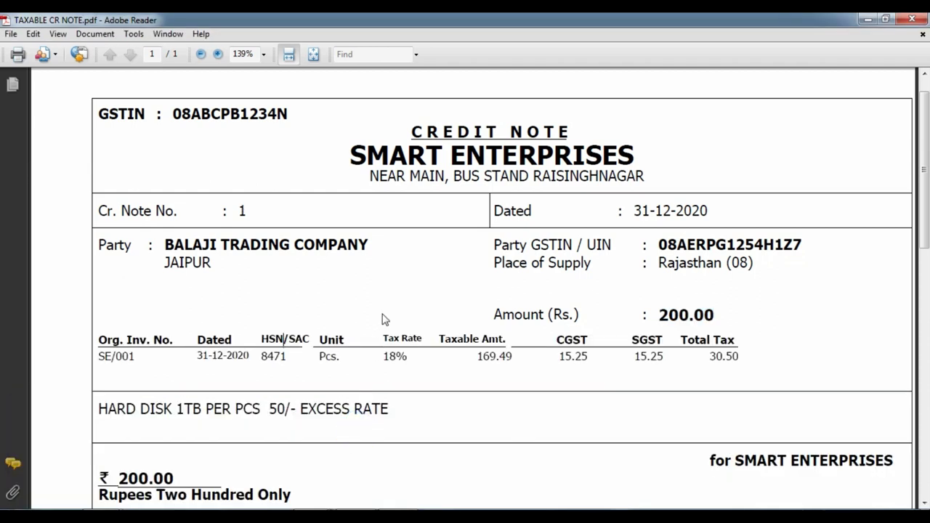
scroll(384, 323, down, 2)
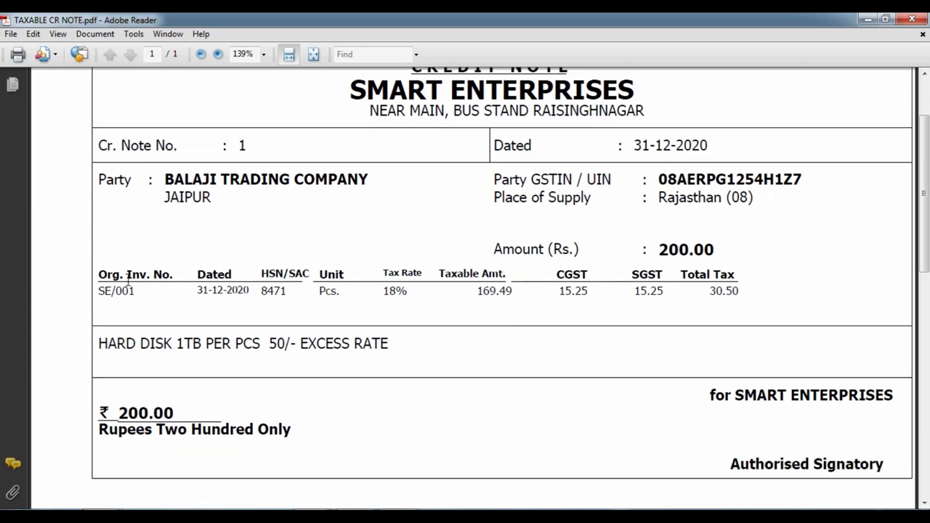
drag(102, 289, 181, 291)
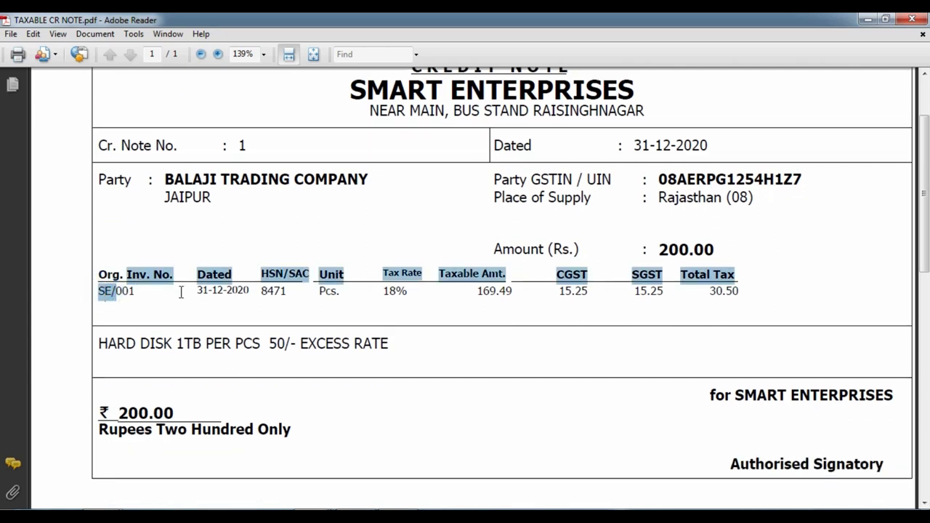
click(178, 295)
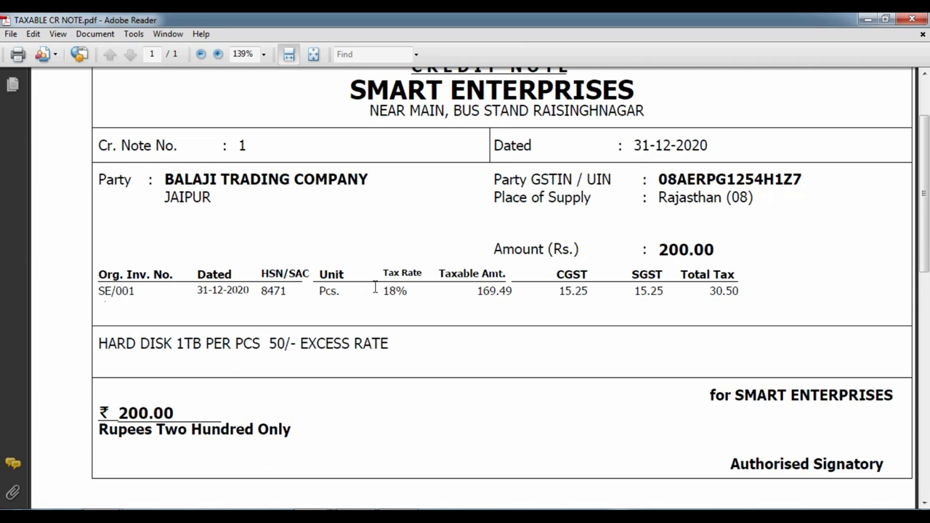
scroll(445, 258, up, 2)
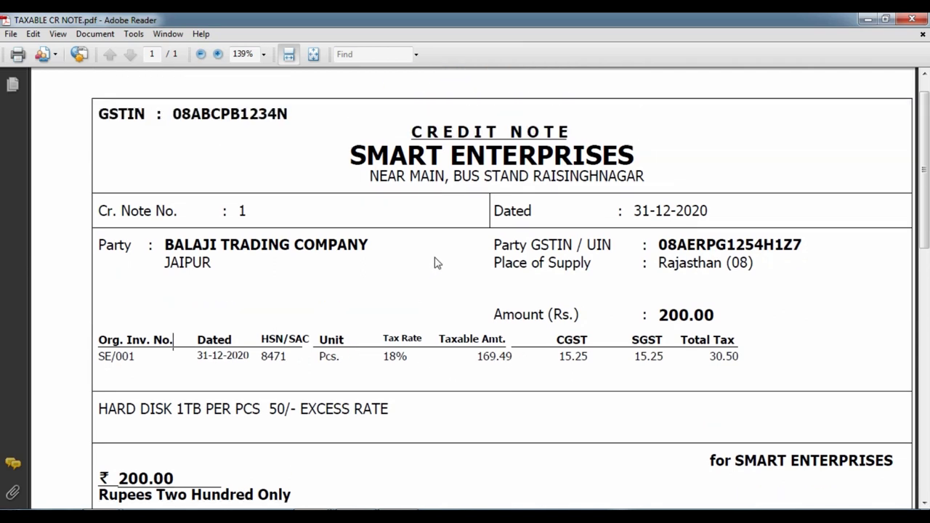
scroll(420, 288, up, 1)
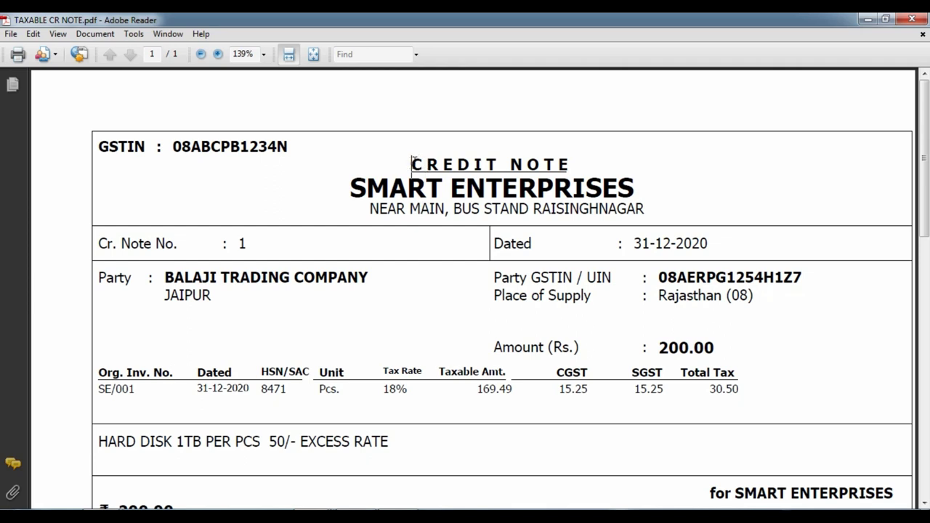
drag(411, 162, 578, 163)
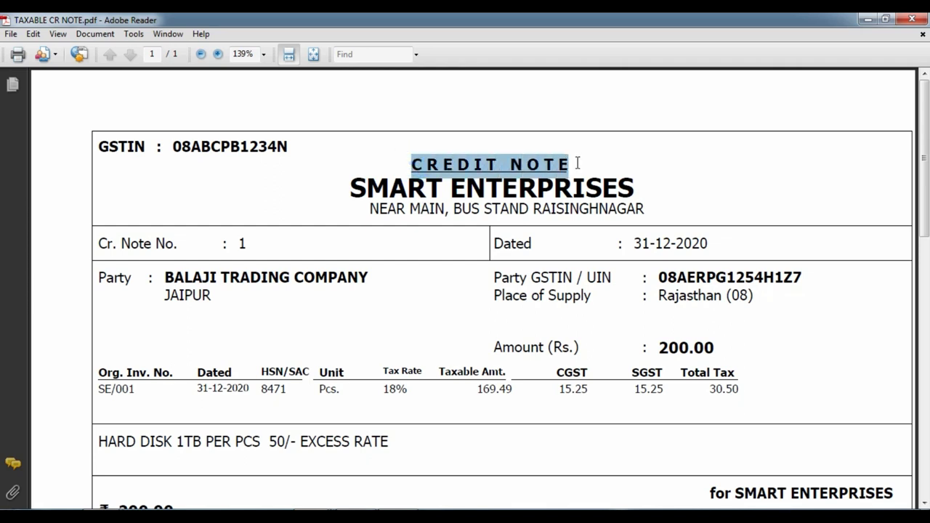
Examine the reason line describing the hard disk excess rate in TAXABLE CR NOTE.pdf.
click(378, 371)
scroll(181, 407, down, 2)
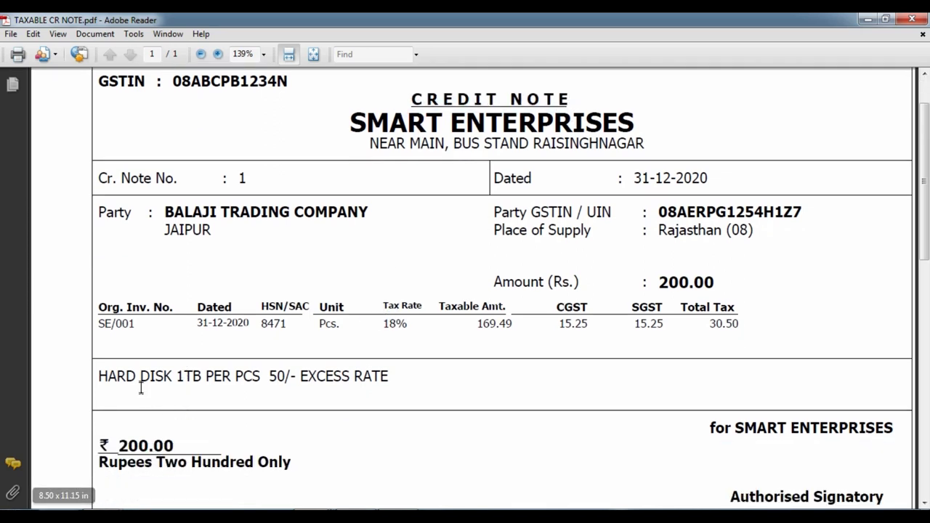
drag(98, 375, 310, 382)
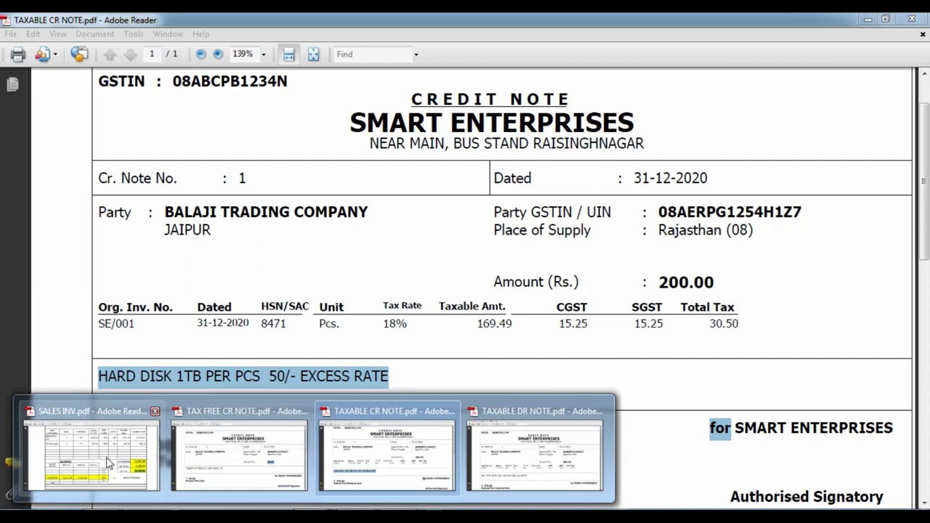
Bring up SALES INV.pdf and examine the quantity and net rate of the SeaGate HD 1TB line.
click(101, 454)
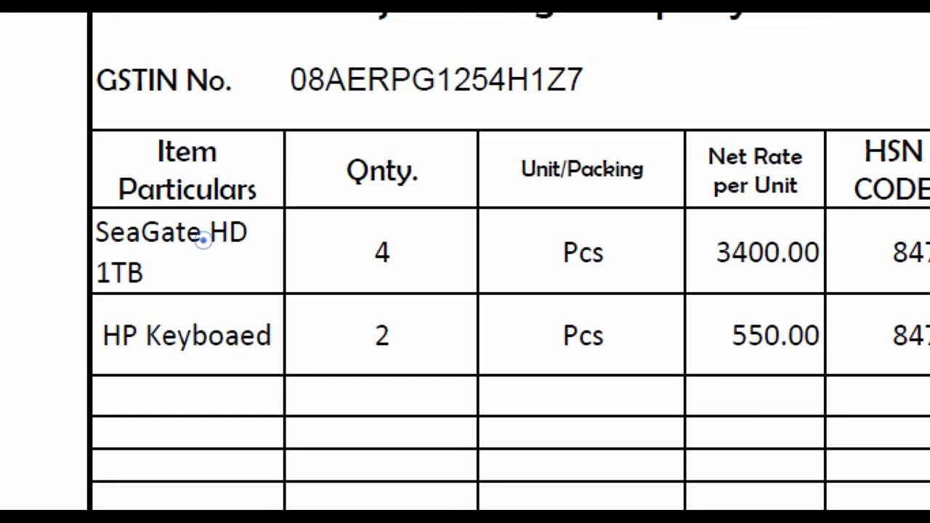
mouse_move(353, 229)
mouse_down()
mouse_move(440, 267)
mouse_move(252, 243)
mouse_up()
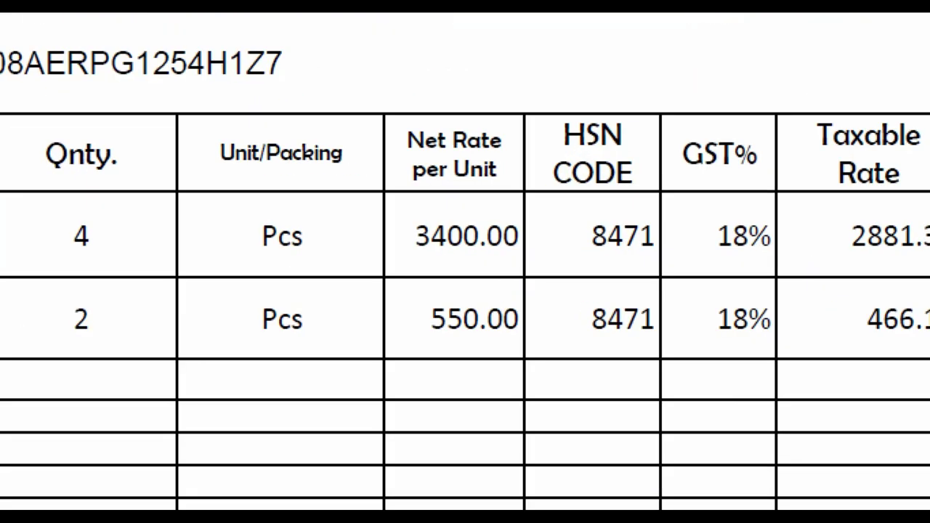
mouse_move(391, 204)
mouse_down()
mouse_move(482, 263)
mouse_move(533, 265)
mouse_up()
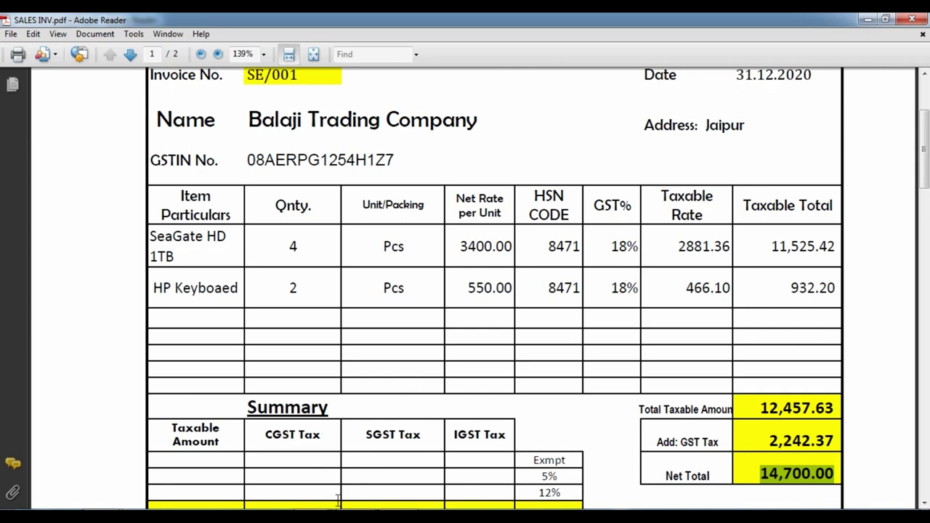
Return to TAXABLE CR NOTE.pdf by way of the tax-free note, and check the per-piece excess rate against the credit amount.
click(295, 452)
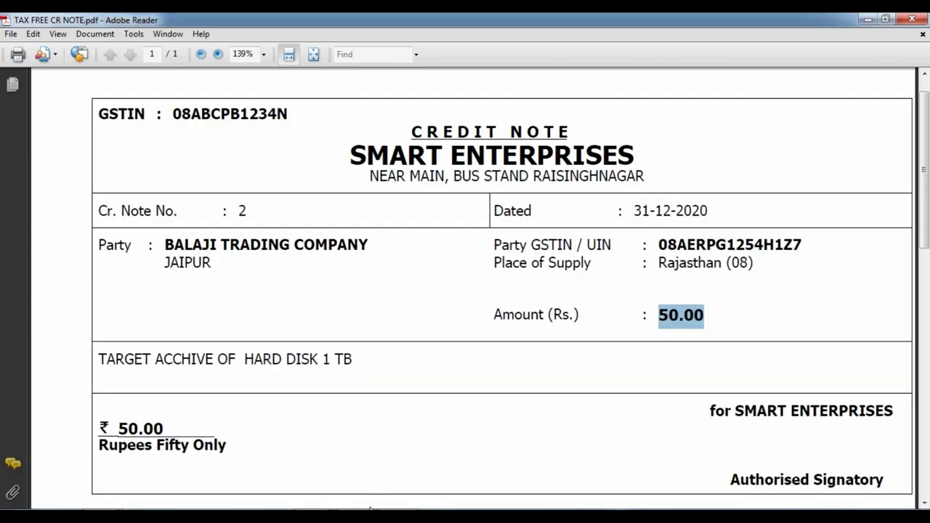
click(333, 449)
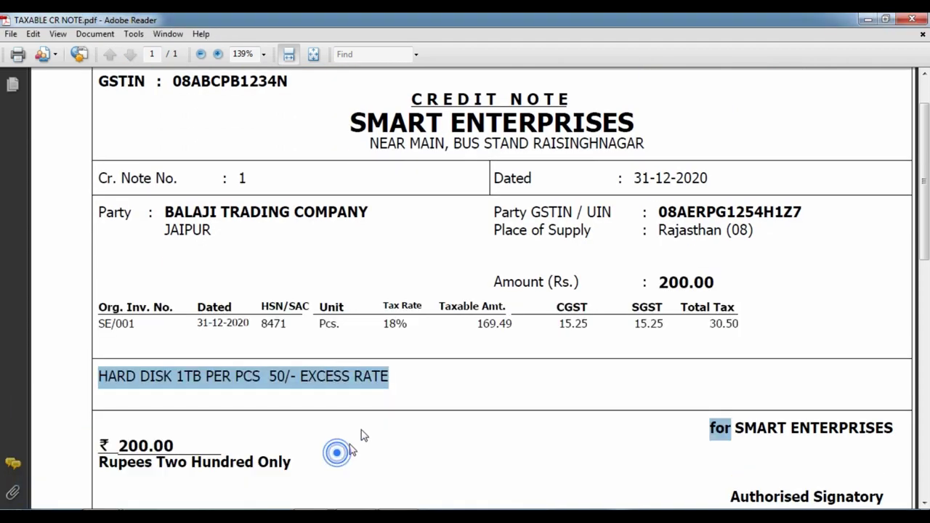
click(429, 388)
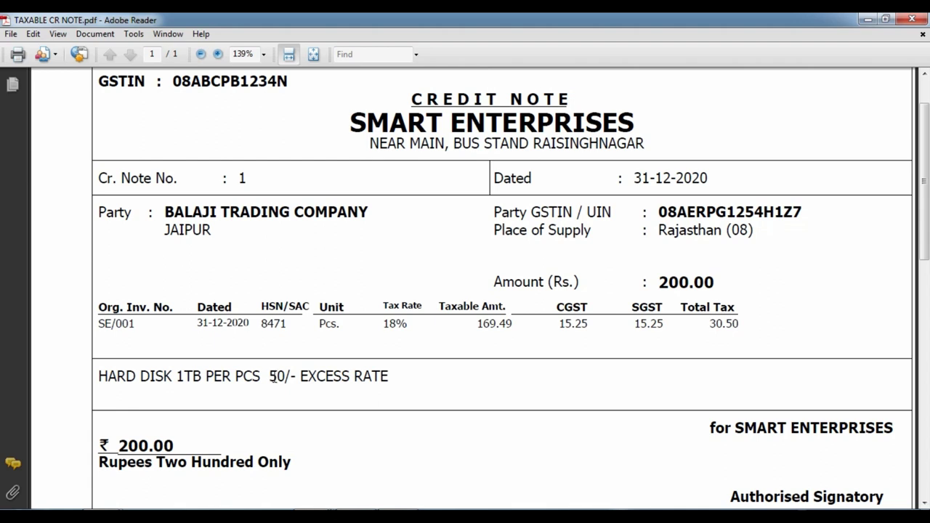
click(270, 376)
drag(656, 282, 717, 280)
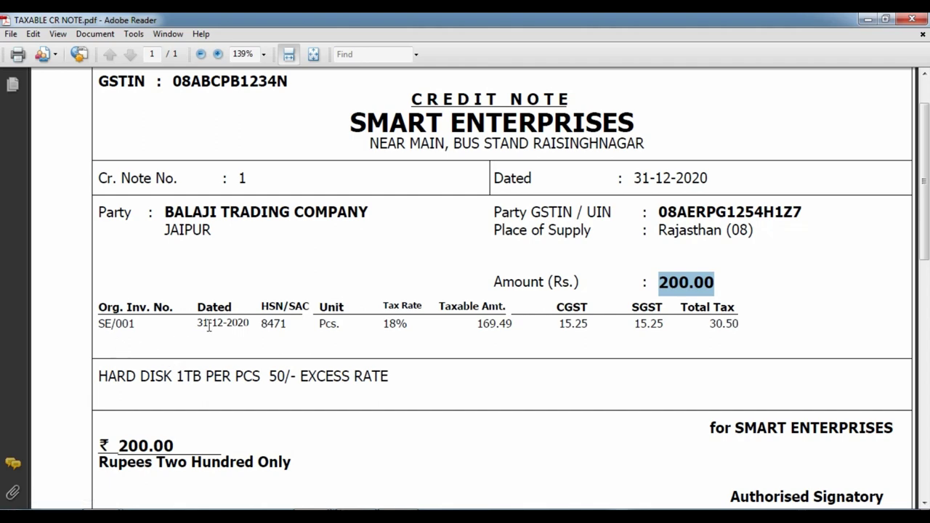
Check the hard disk's GST rate in SALES INV.pdf, and compare it with the tax rate in TAXABLE CR NOTE.pdf.
click(320, 517)
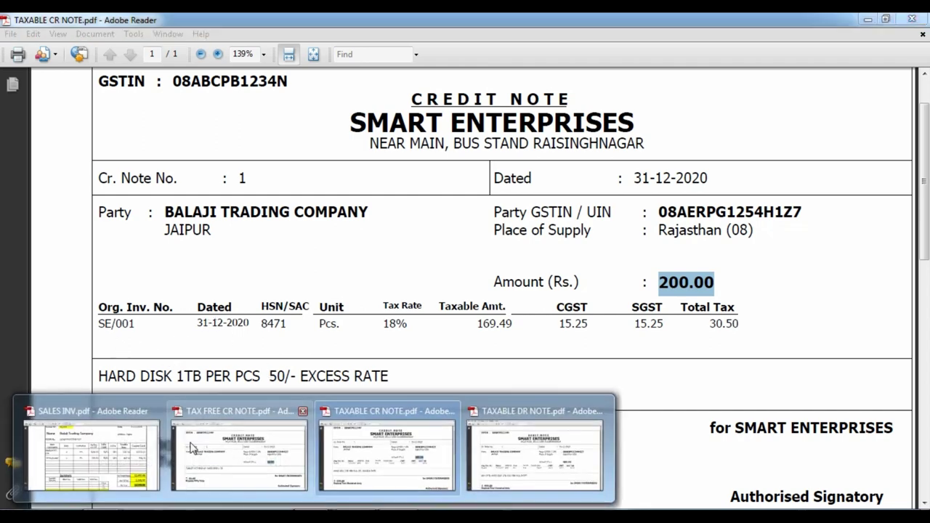
click(133, 440)
drag(612, 247, 638, 247)
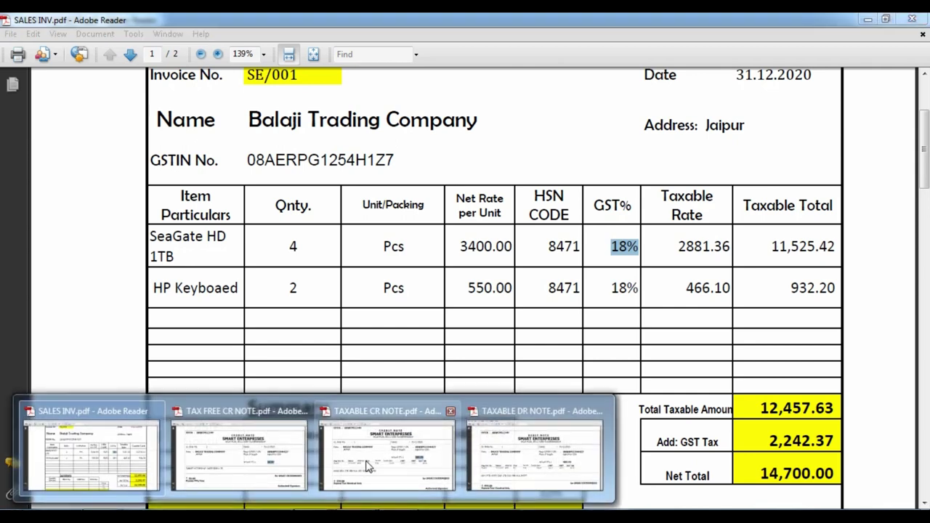
click(363, 456)
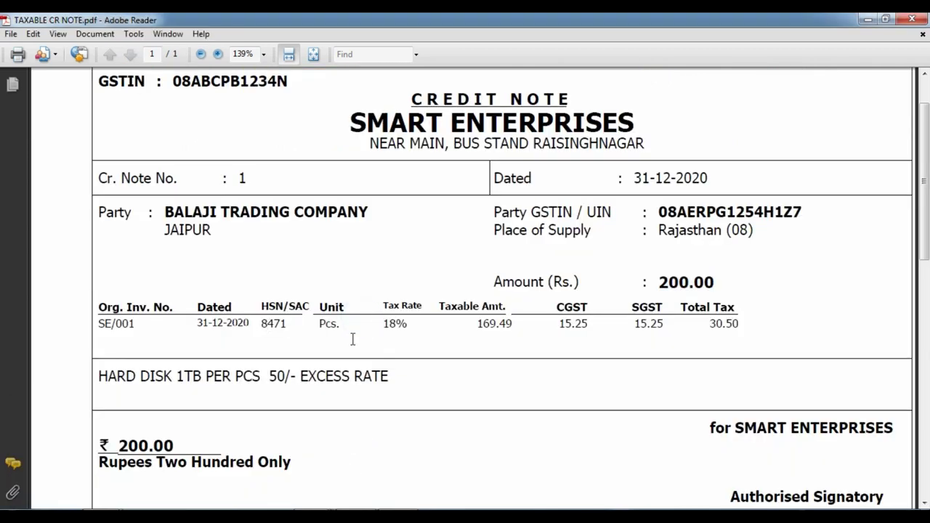
Switch to TallyPrime, start a new Credit Note voucher from voucher entry and accept voucher number 1.
key(alt+Tab)
key(Escape)
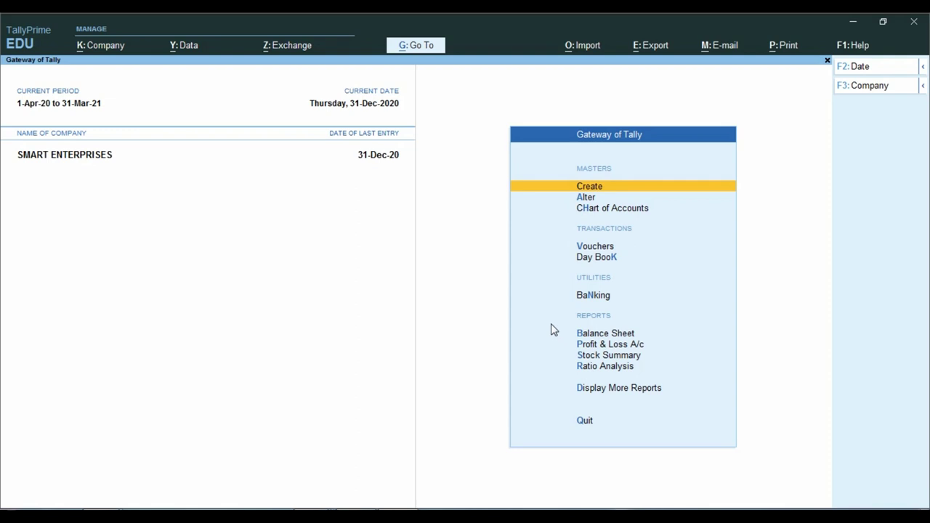
key(Down)
key(Down)
key(Down)
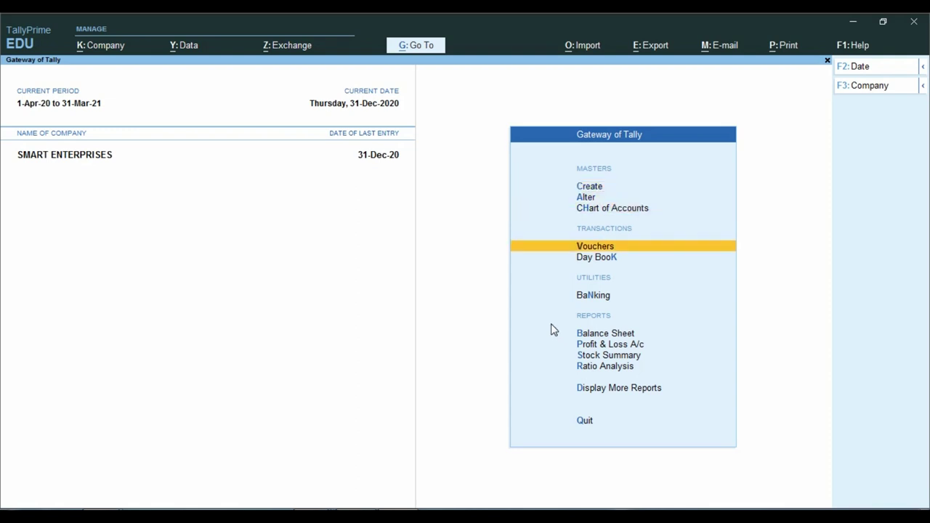
key(Return)
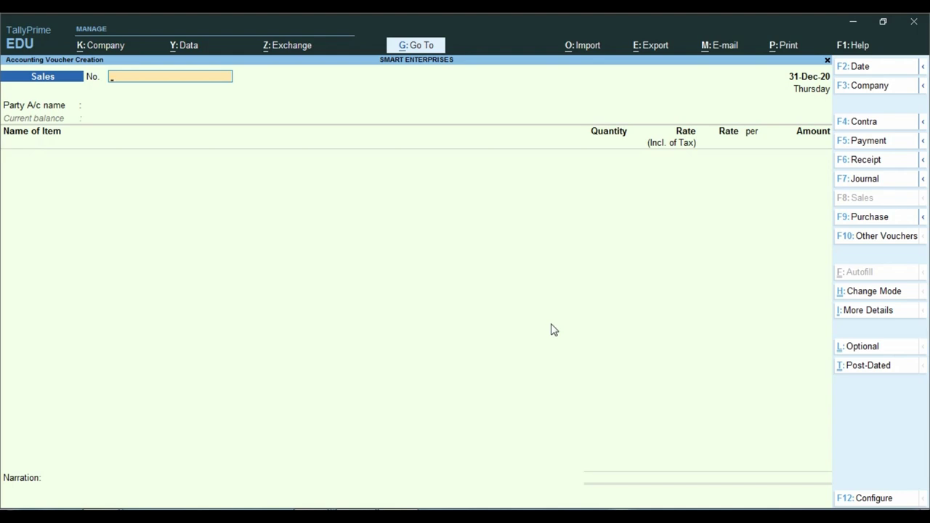
key(ctrl)
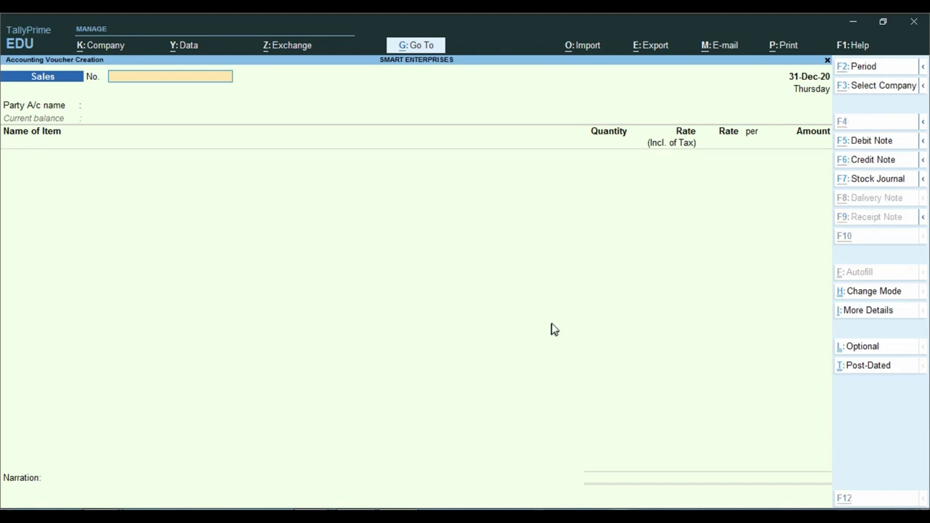
click(870, 167)
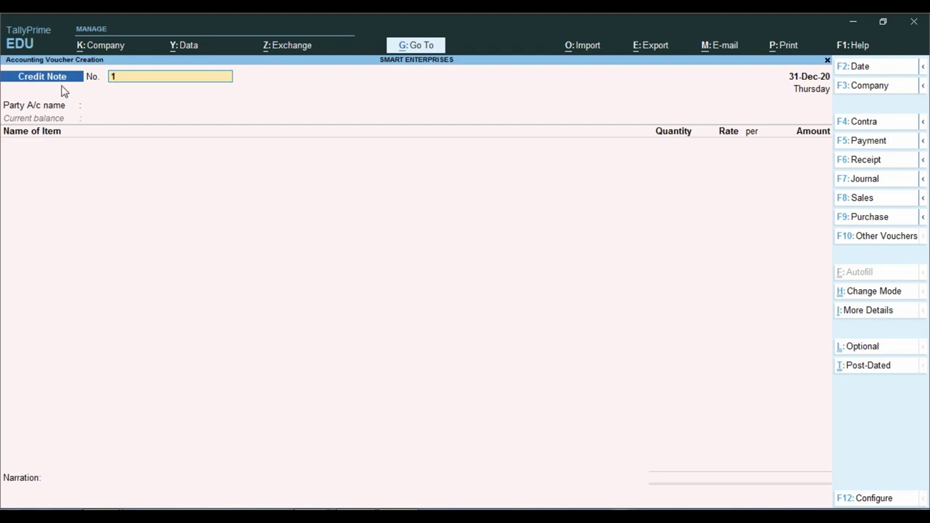
key(Return)
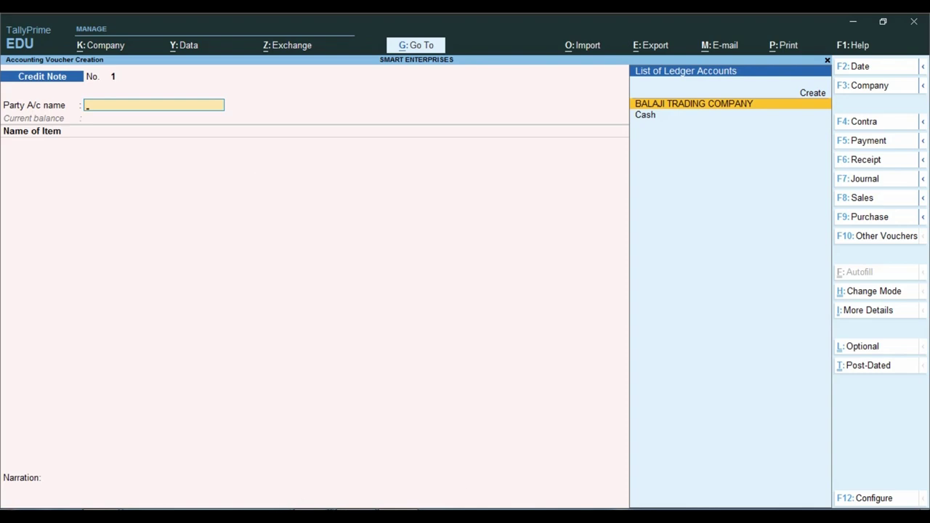
Glance at TAXABLE CR NOTE.pdf again, and change the credit note's entry mode in TallyPrime to As Voucher.
click(356, 472)
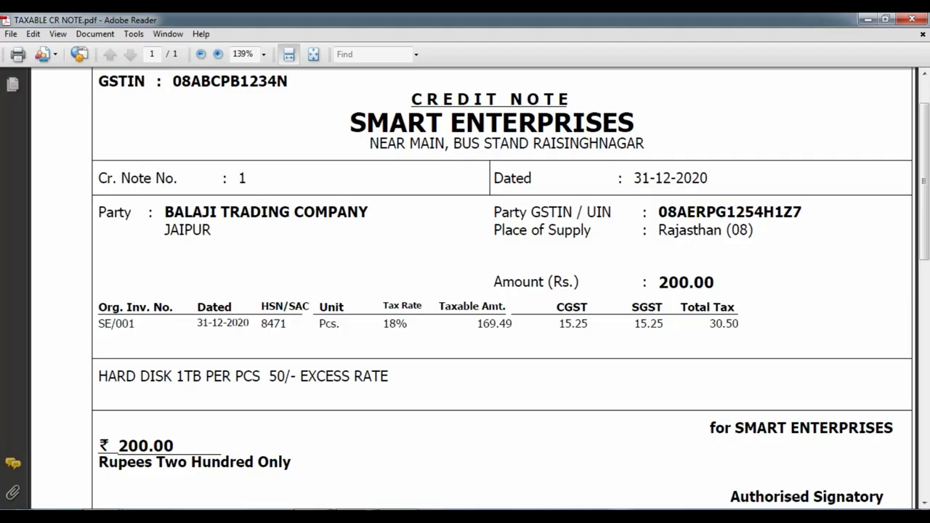
key(alt+Tab)
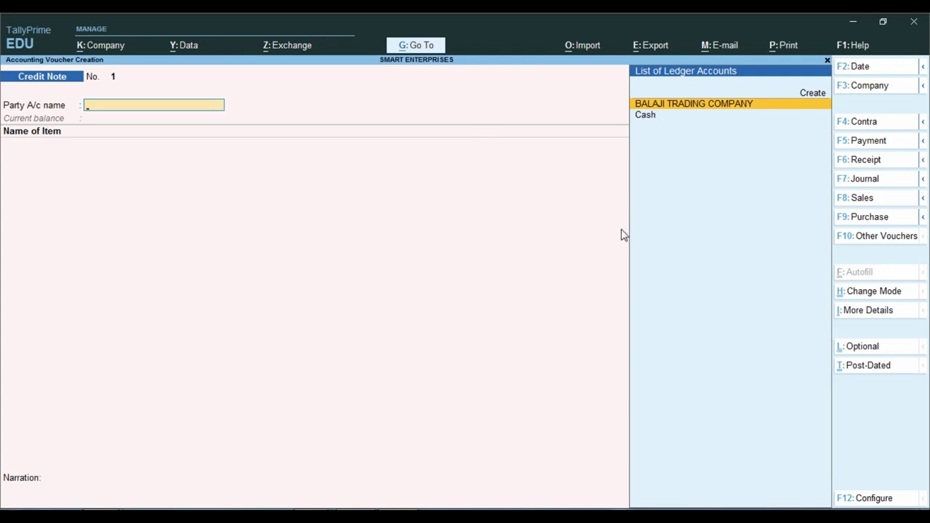
click(896, 297)
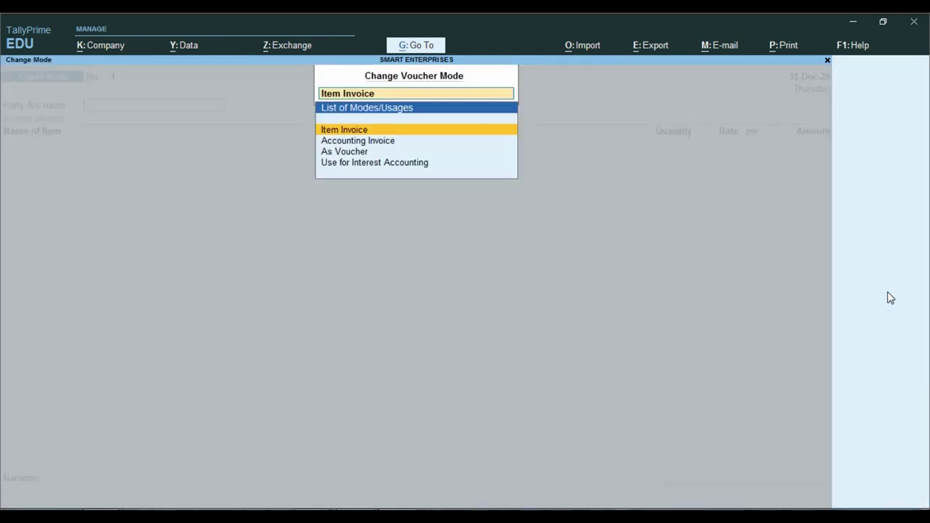
key(Down)
key(Down)
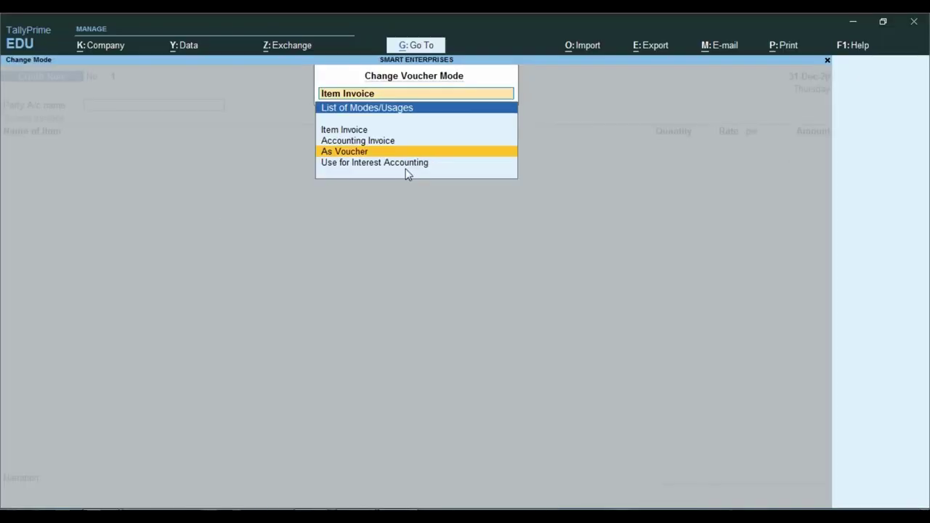
key(Return)
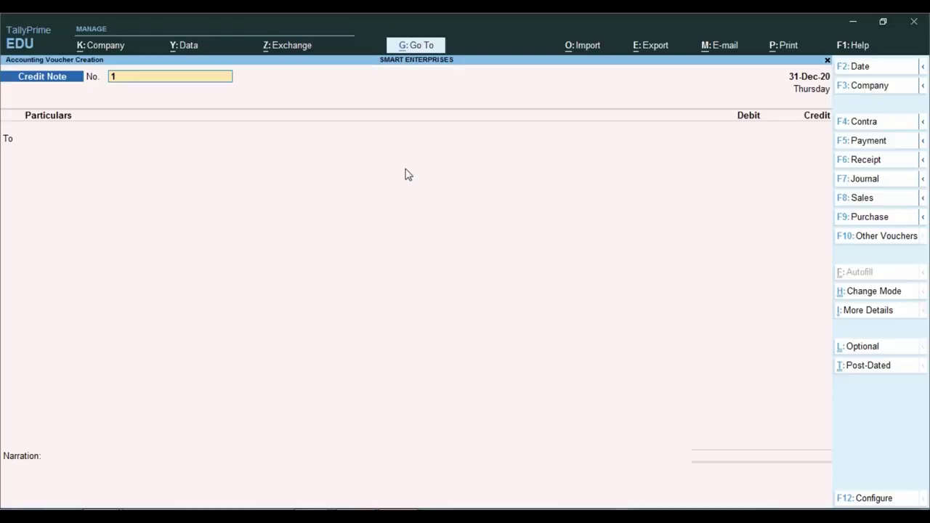
Keep voucher number 1, choose BALAJI TRADING COMPANY as the party ledger and leave all its receipt details blank.
key(Return)
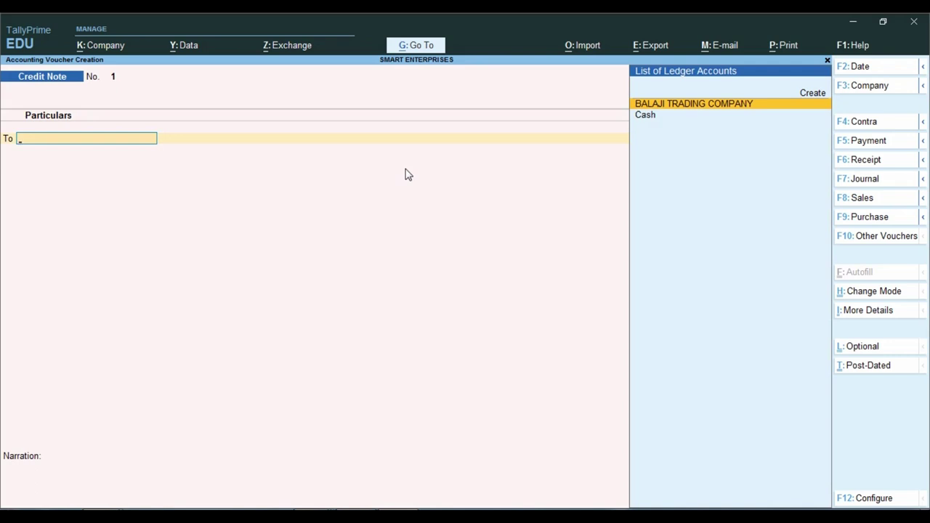
key(Return)
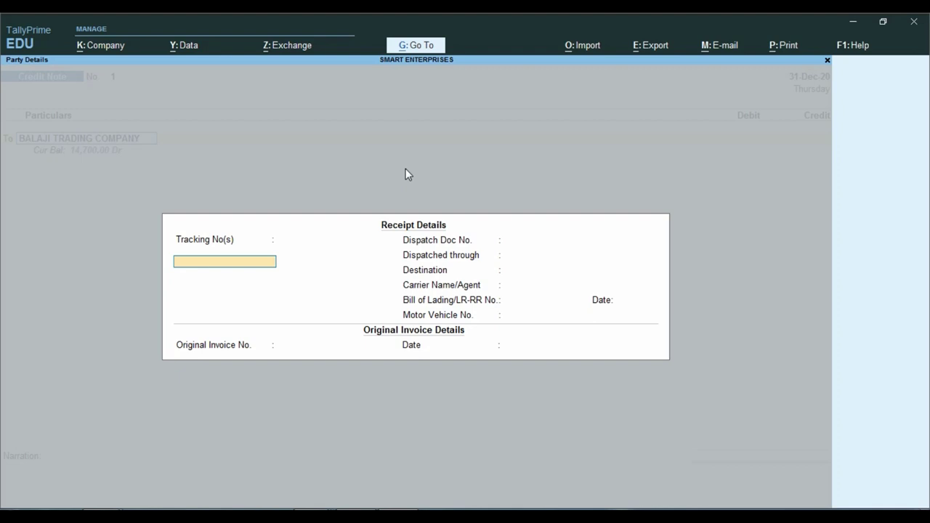
key(Return)
key(Return)
key(Return)
key(Return)
key(Return)
key(Return)
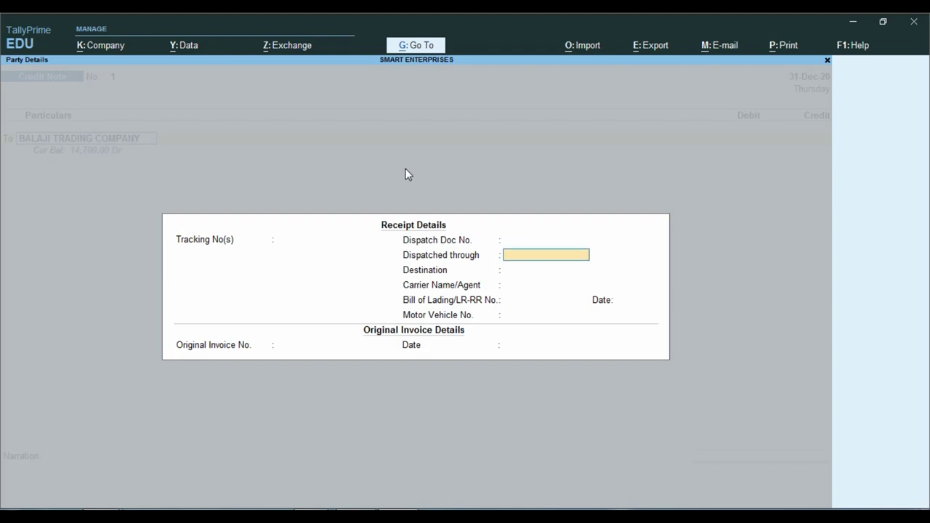
key(Return)
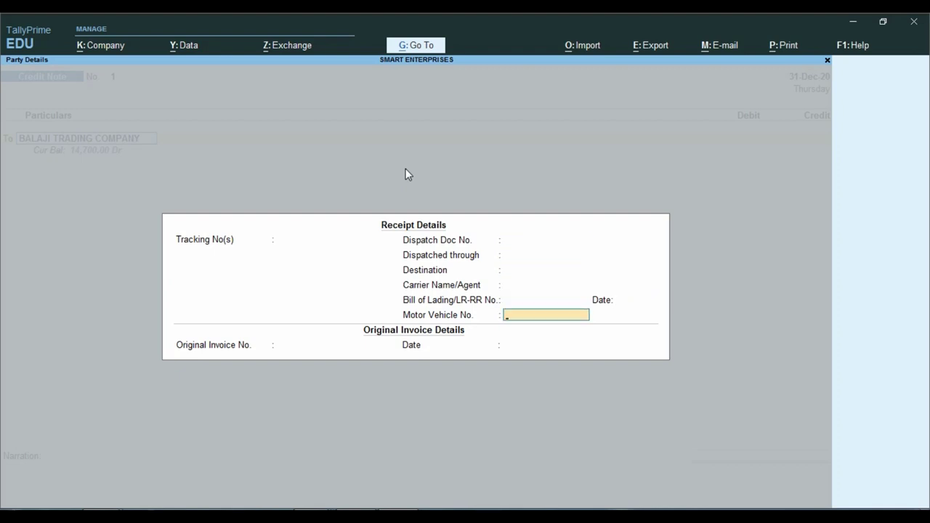
key(Return)
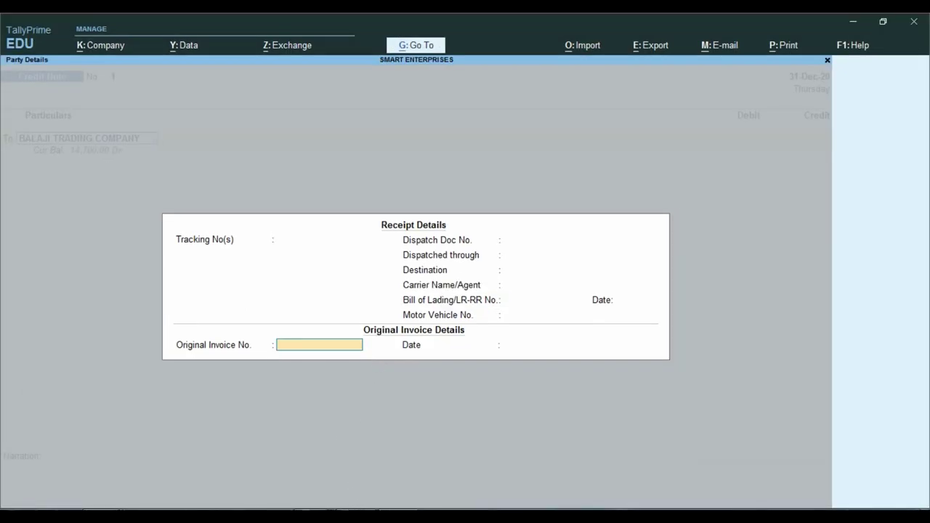
Look up the original invoice number in TAXABLE CR NOTE.pdf, and enter SE/001 dated 31-Dec-20 as the original invoice details.
click(309, 508)
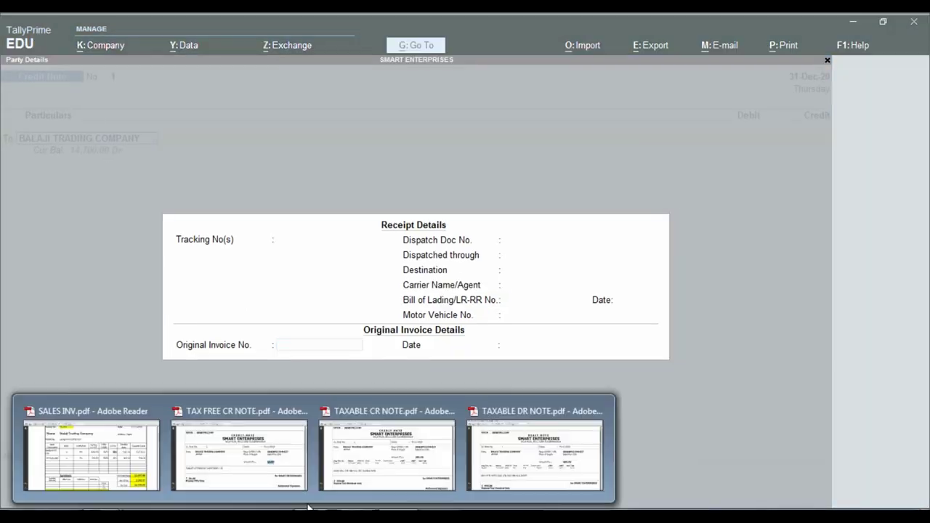
click(387, 451)
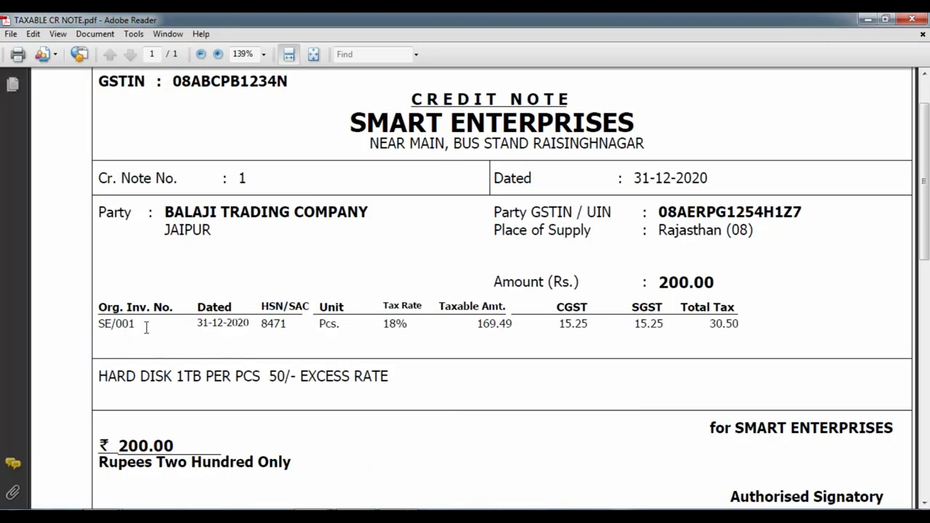
drag(146, 328, 91, 322)
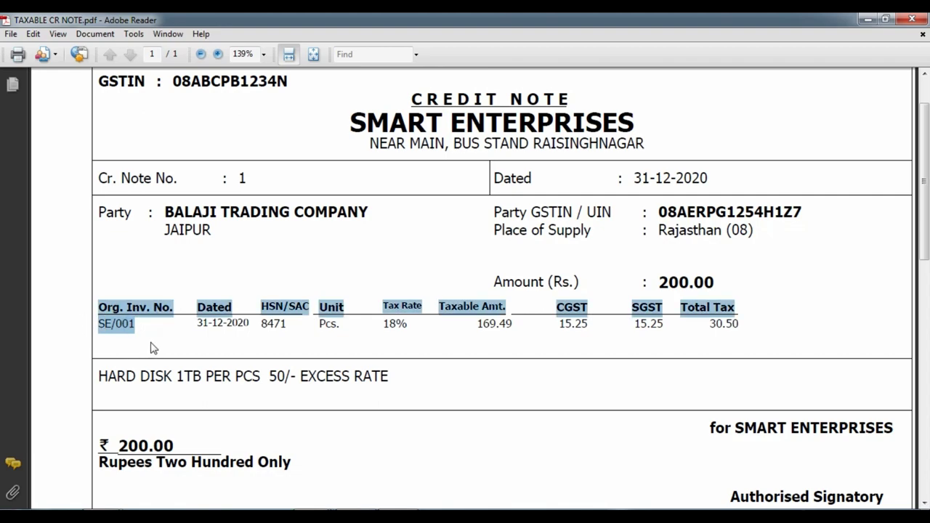
click(400, 508)
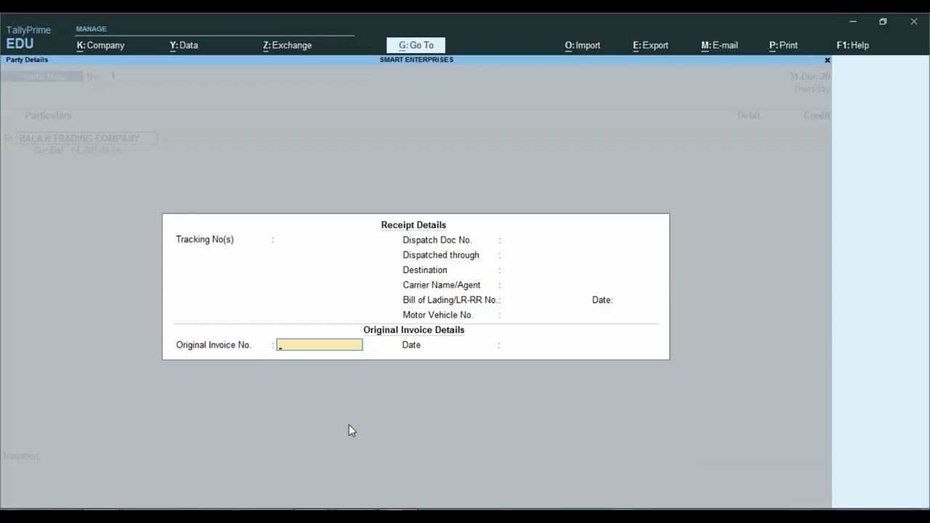
text(SE/001)
key(Return)
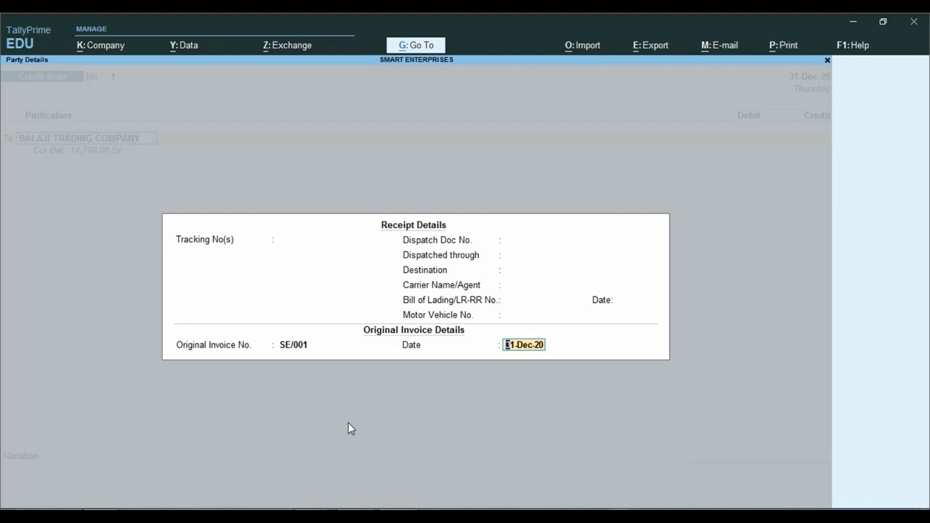
key(Return)
Credit BALAJI TRADING COMPANY with 200.00 and proceed to its bill-wise details.
text(2)
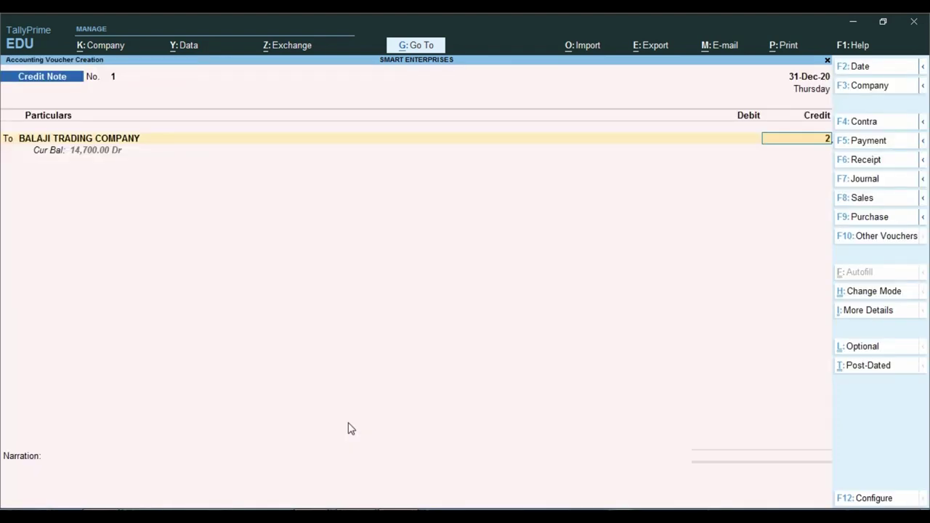
text(00)
key(Return)
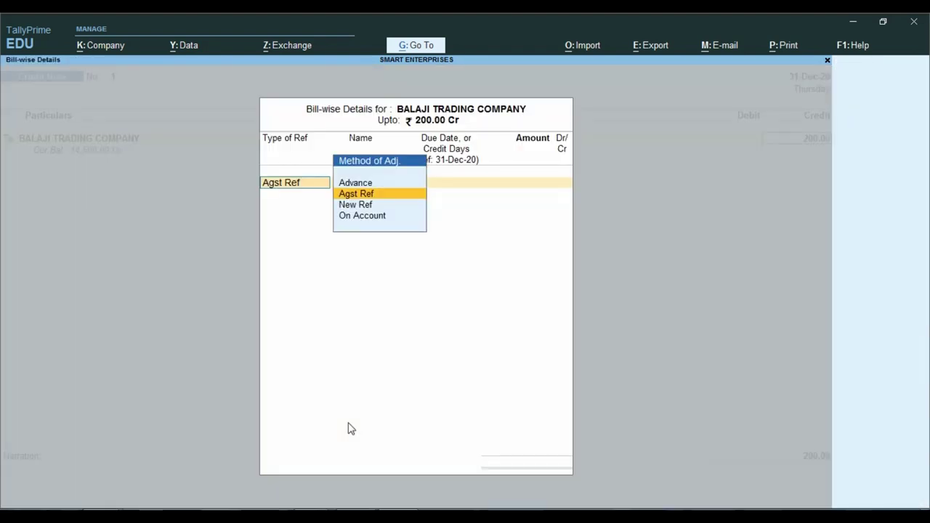
Allocate the party's 200.00 credit as Agst Ref against pending bill SE/001 and close the bill-wise details.
key(Return)
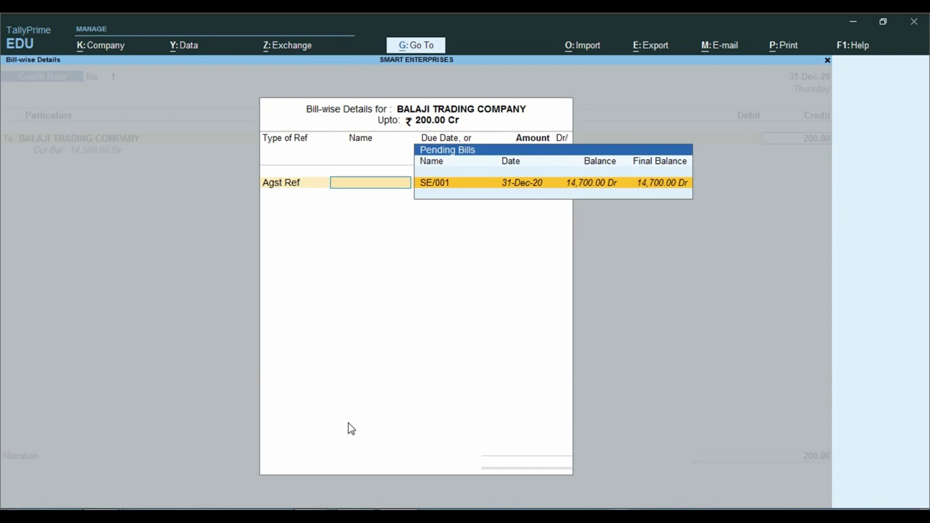
key(Return)
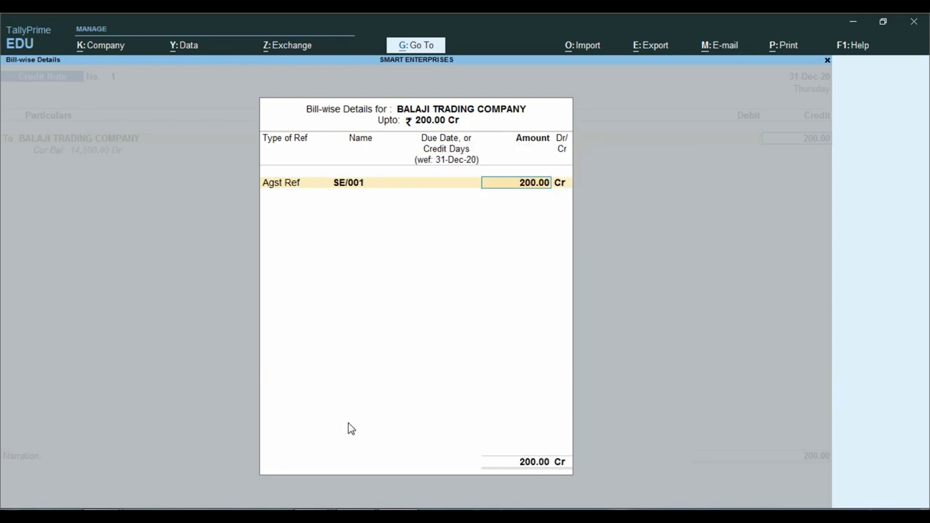
key(Return)
key(Return)
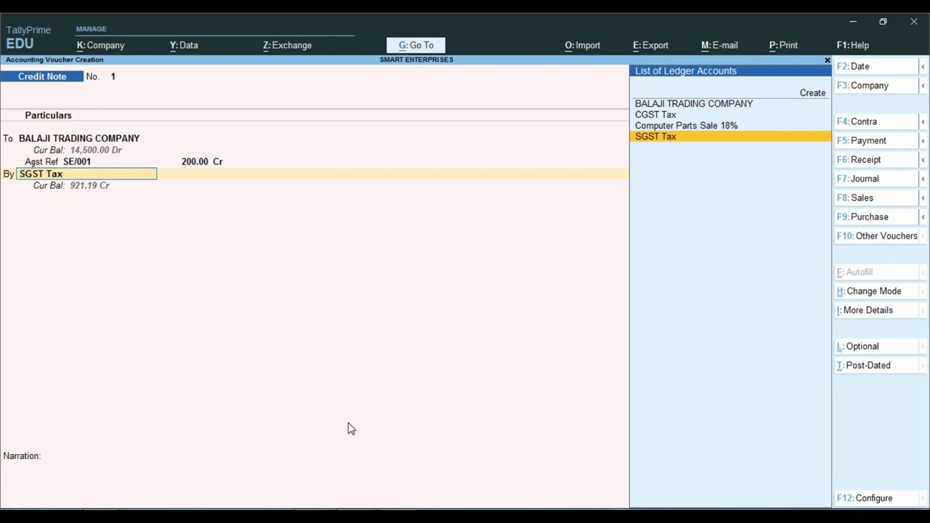
Debit Computer Parts Sale 18% with 169.49, the taxable amount in TAXABLE CR NOTE.pdf, leaving its inventory allocations blank.
key(Up)
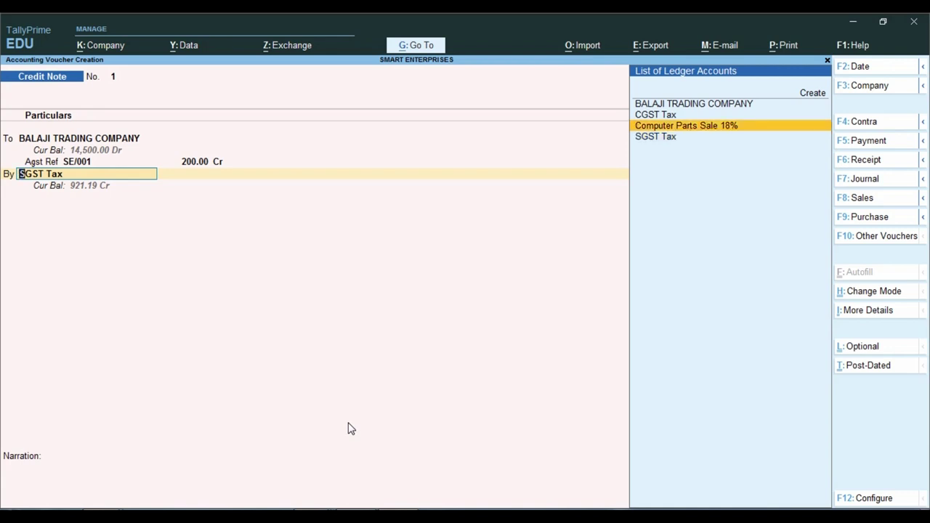
key(Return)
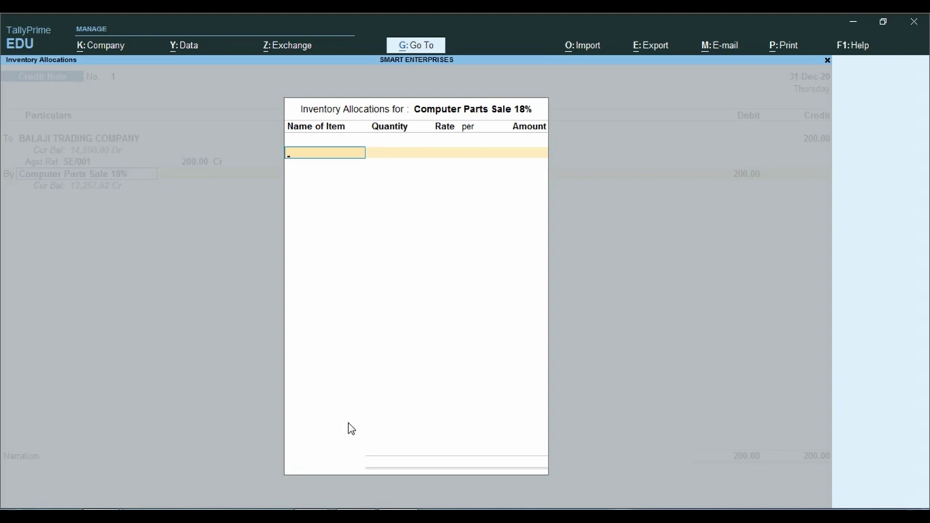
key(Return)
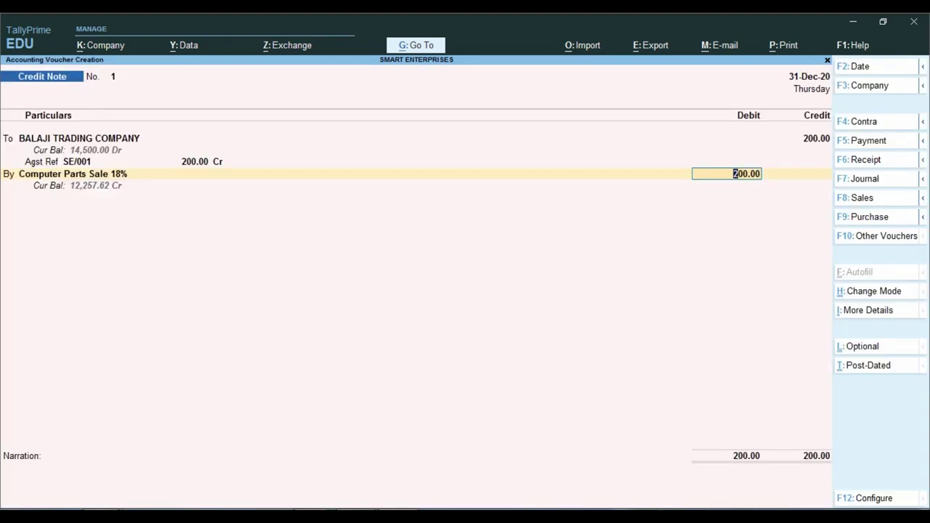
click(341, 446)
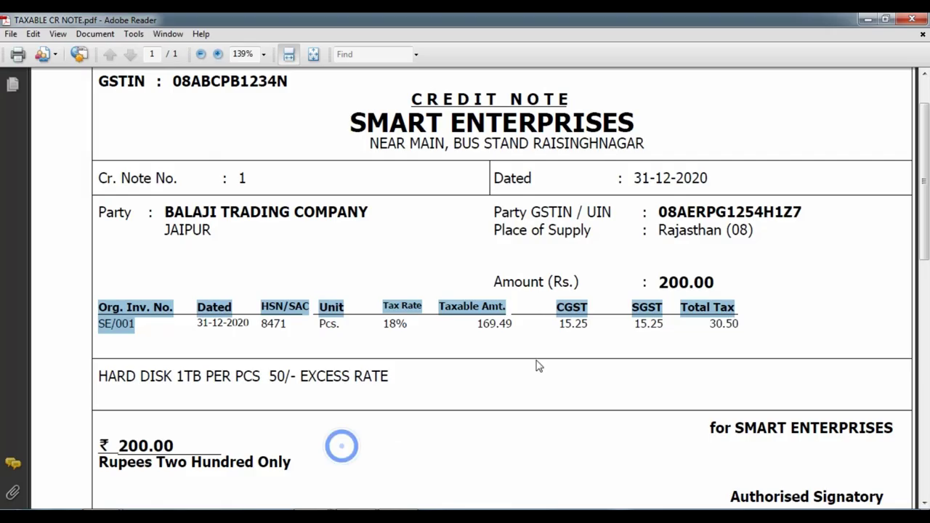
click(586, 331)
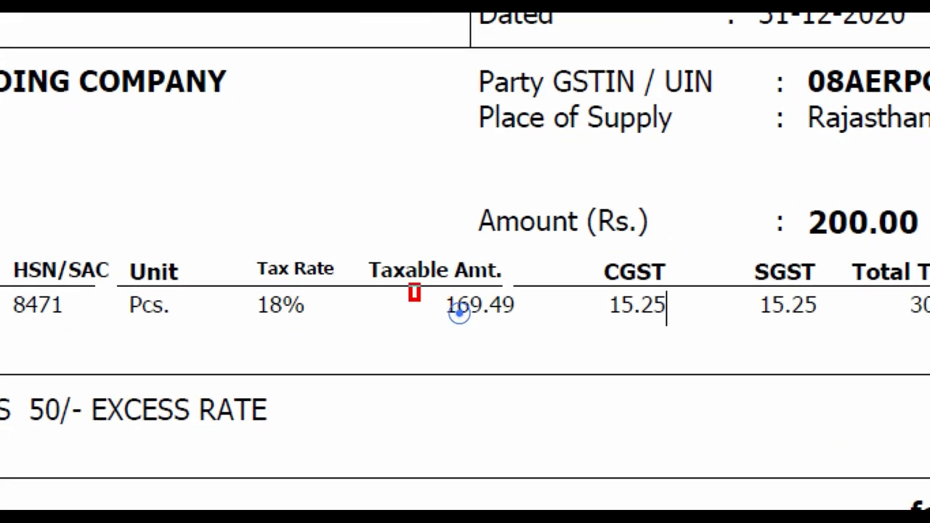
drag(459, 311, 579, 347)
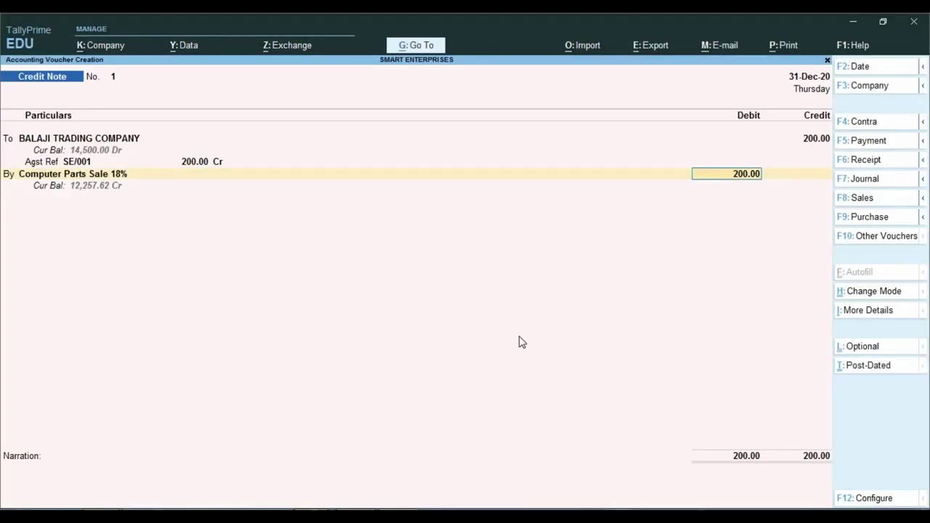
text(169.49)
key(Return)
Add SGST Tax as the next debit ledger, check its amount in TAXABLE CR NOTE.pdf, and debit it with 15.25.
key(Return)
key(Return)
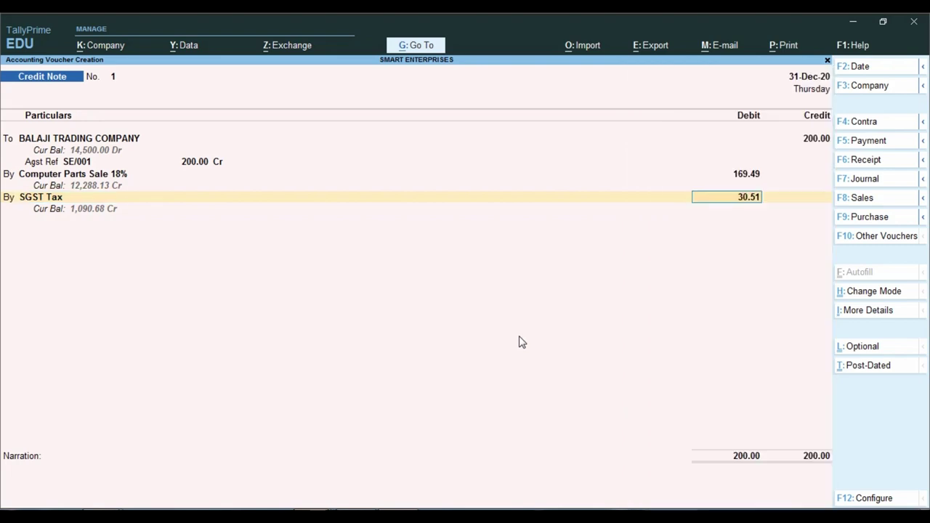
click(313, 518)
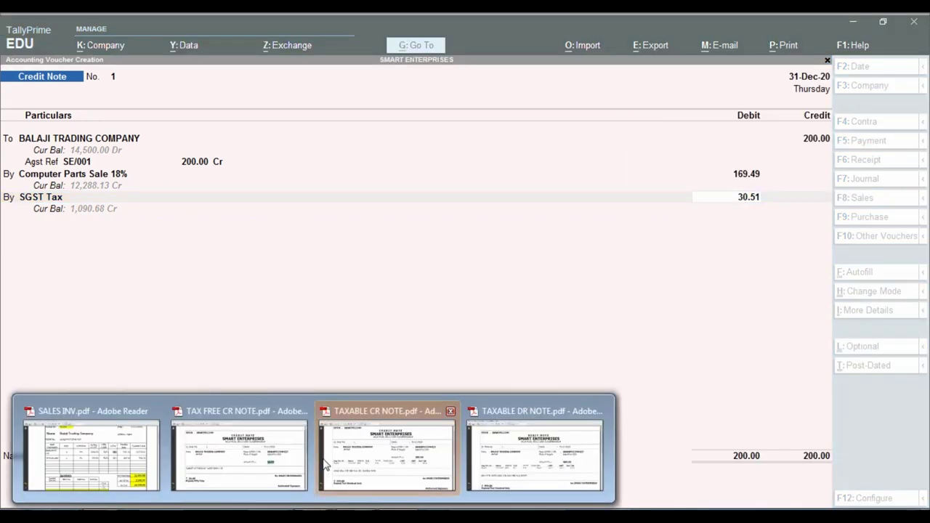
click(325, 465)
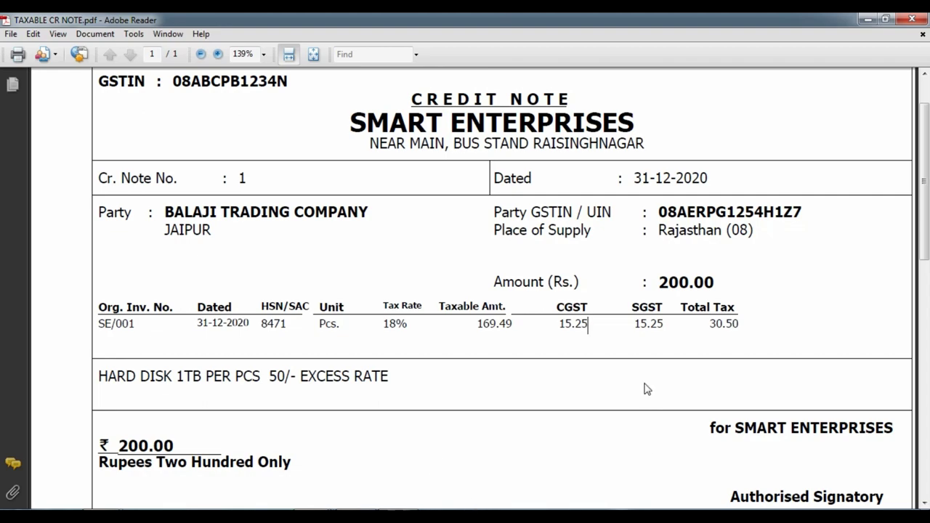
key(alt+Tab)
text(15.25)
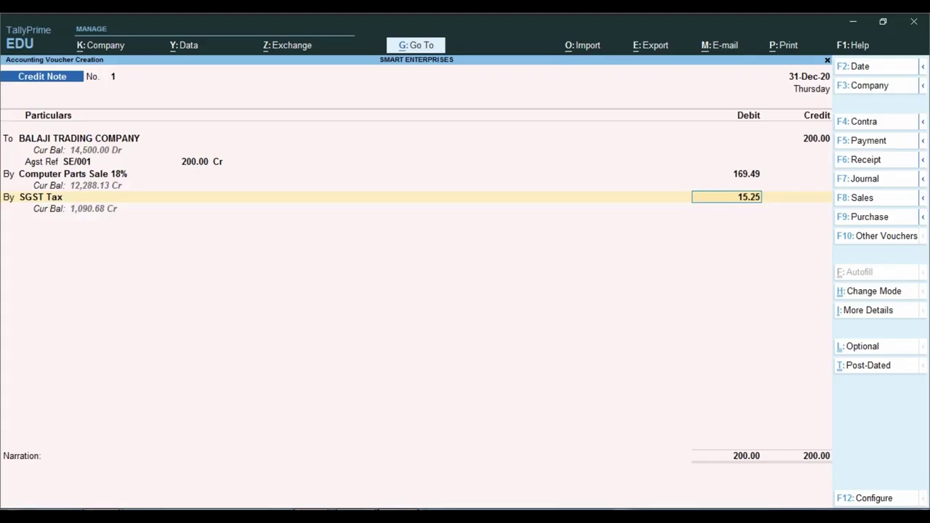
key(Return)
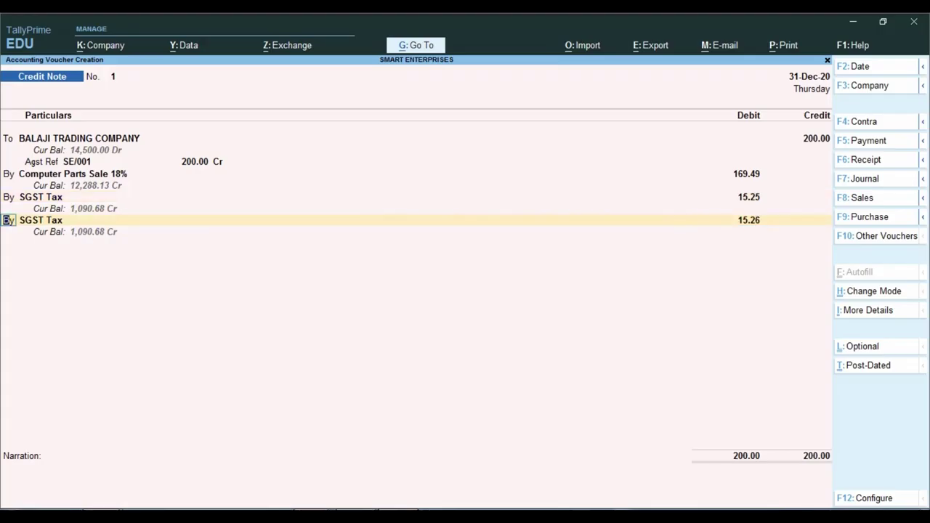
Change the ledger of the last debit line to CGST Tax.
key(Return)
text(CG)
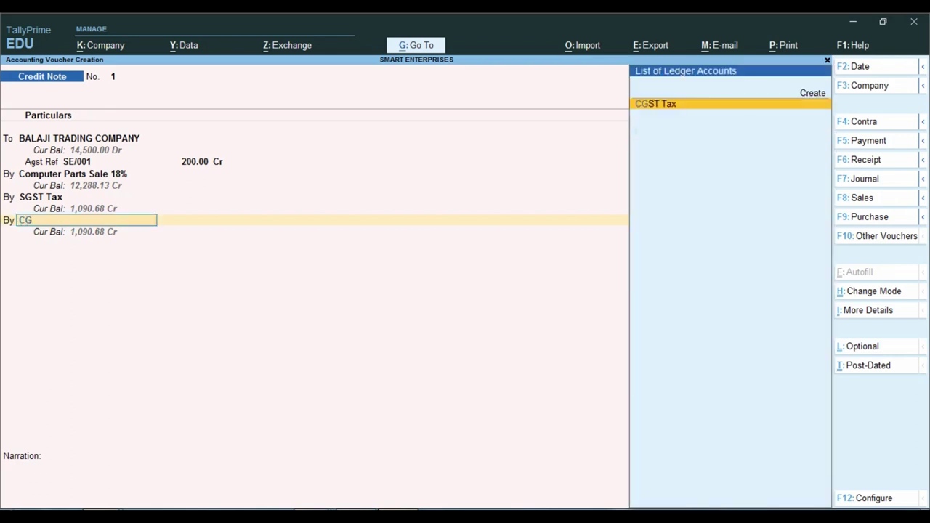
key(Return)
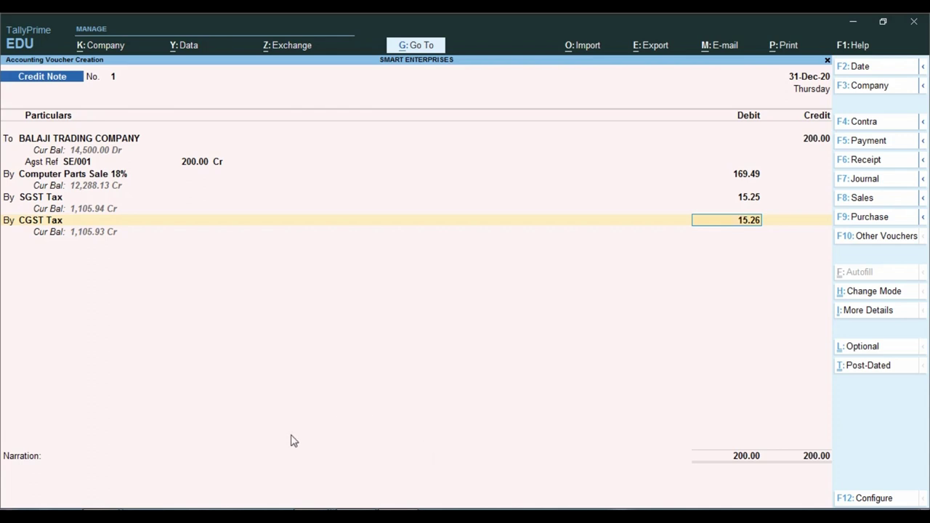
Set the Computer Parts Sale 18% debit to 169.50 and keep SGST Tax at 15.25.
click(752, 174)
text(169.50)
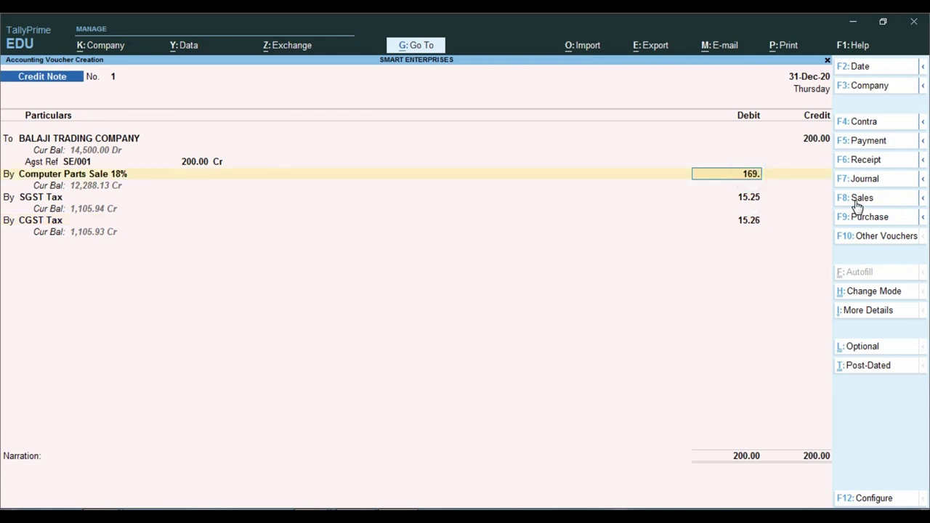
key(Return)
key(Return)
key(Return)
key(Return)
key(Return)
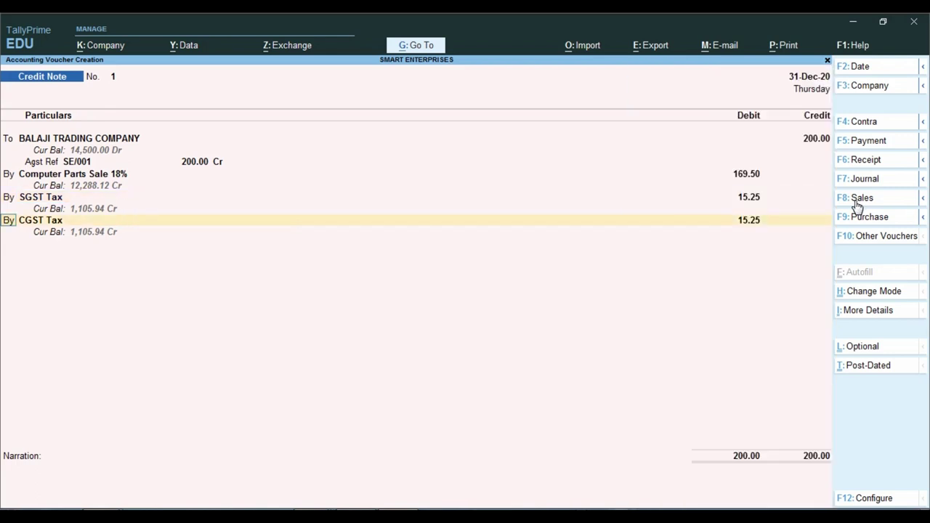
Accept CGST Tax at 15.25, leave the narration blank and save credit note 1.
key(Return)
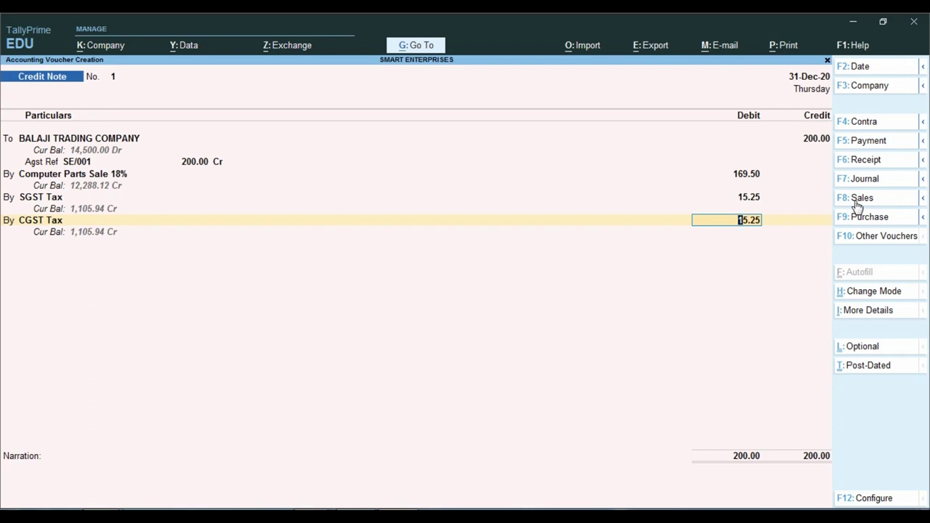
key(Return)
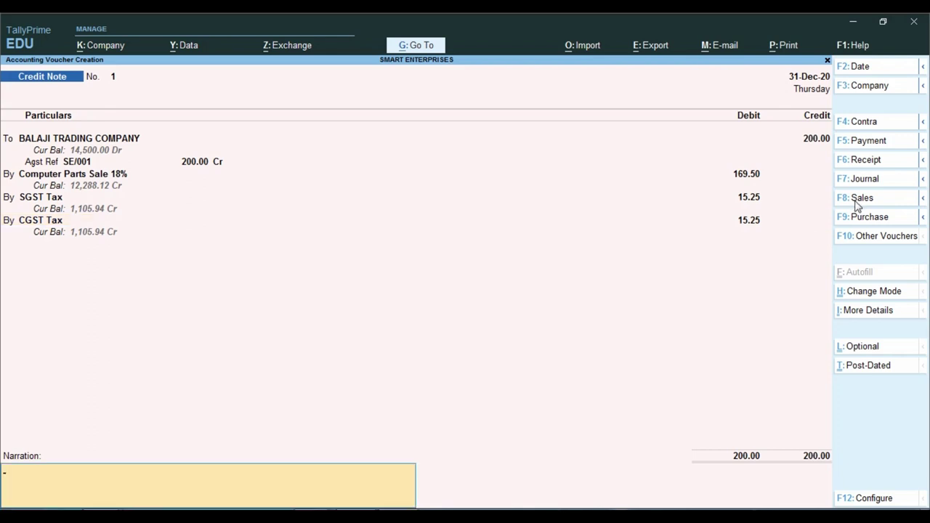
key(Return)
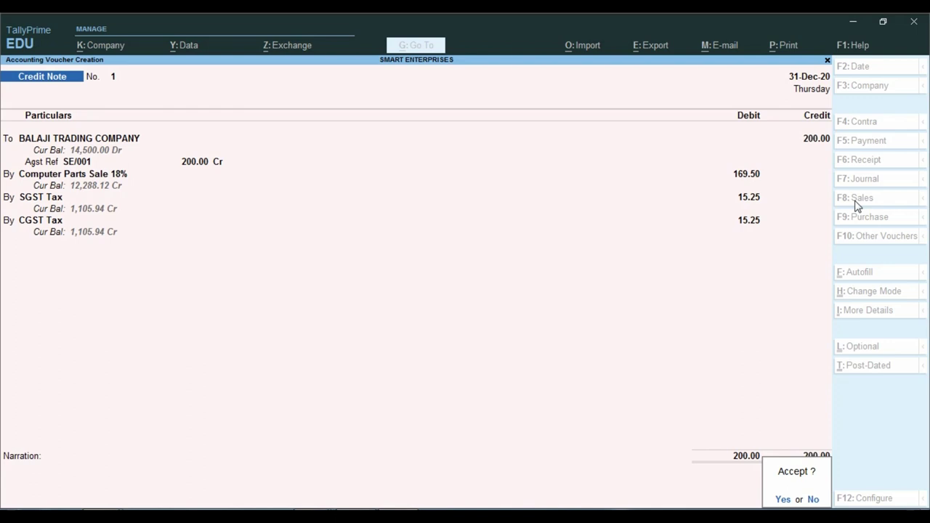
key(Return)
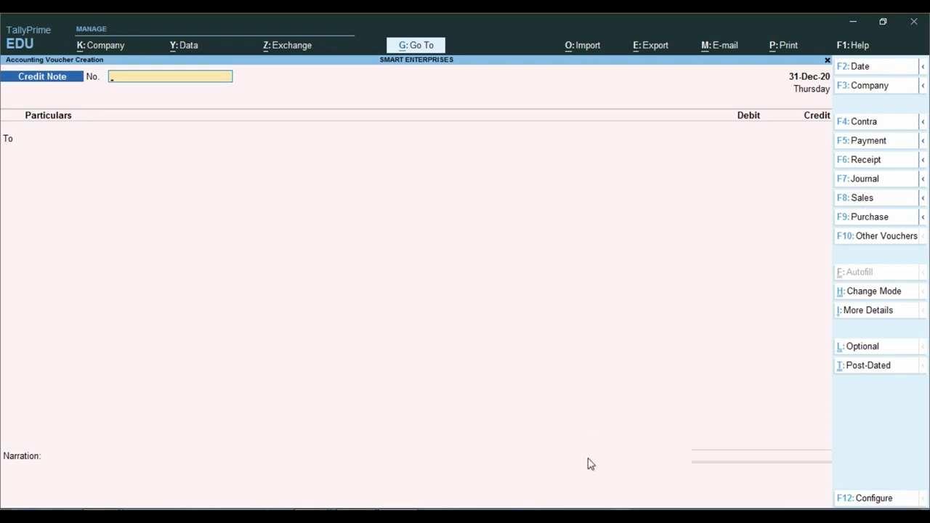
Switch to Adobe Reader and review TAX FREE CR NOTE.pdf for its number, party, amount and reason.
click(323, 509)
click(370, 444)
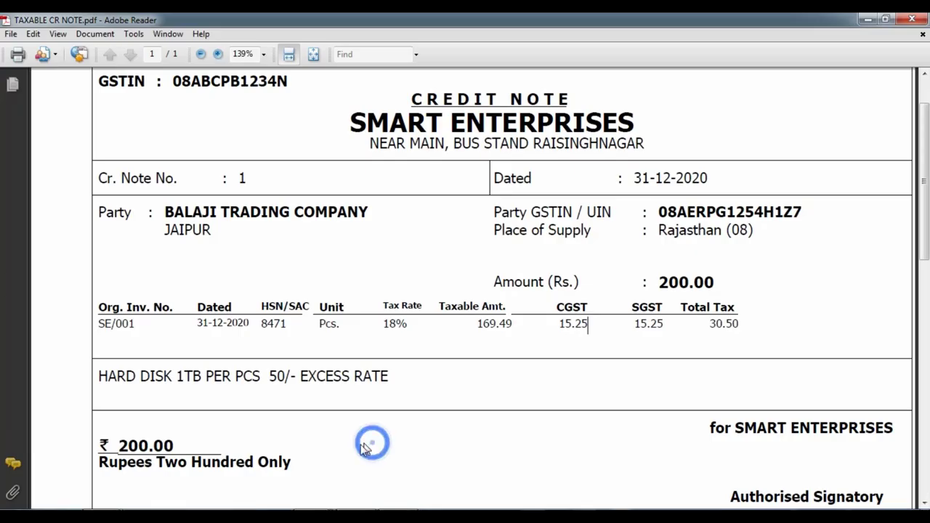
click(324, 508)
click(253, 463)
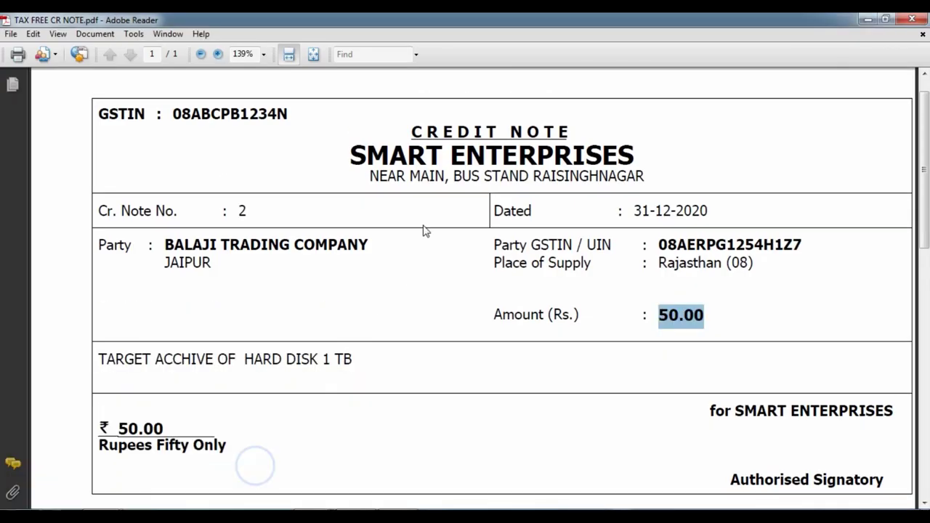
click(427, 253)
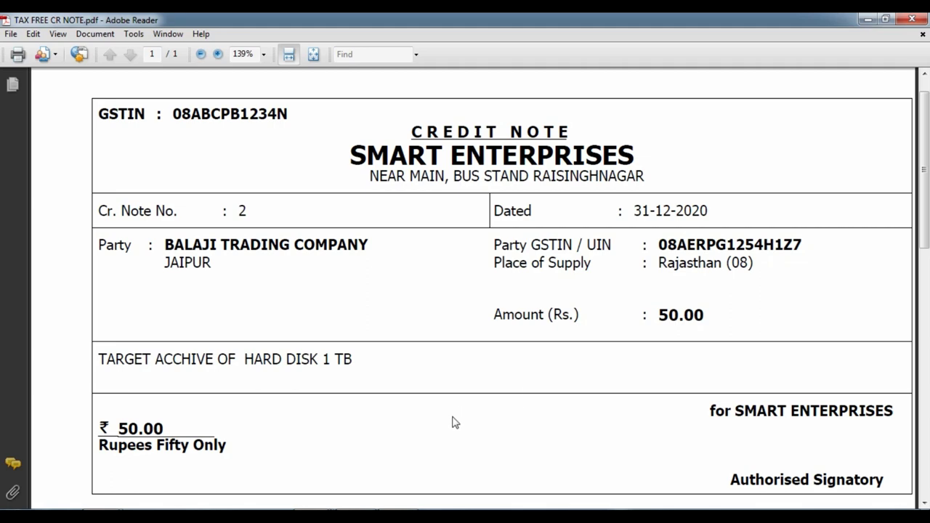
Return to TallyPrime, number the new credit note 2 and choose BALAJI TRADING COMPANY as the party ledger.
key(alt+Tab)
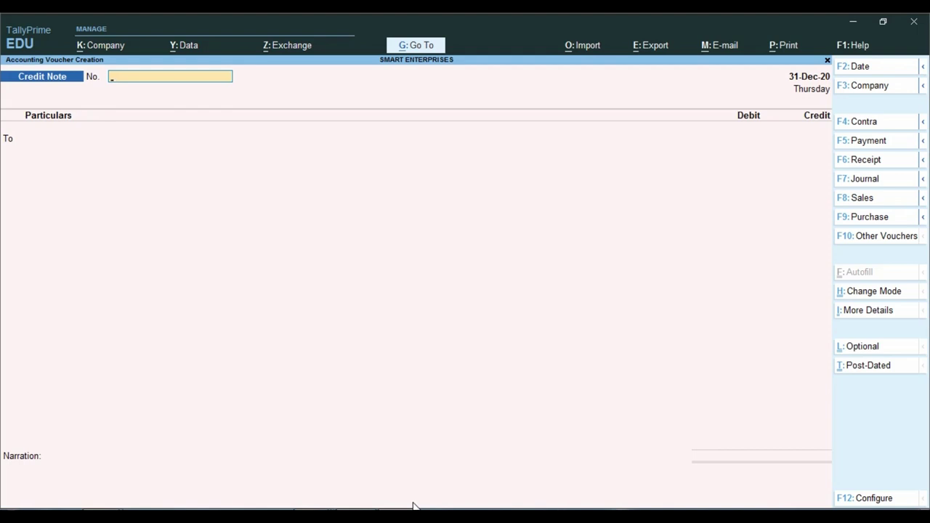
text(2)
key(Return)
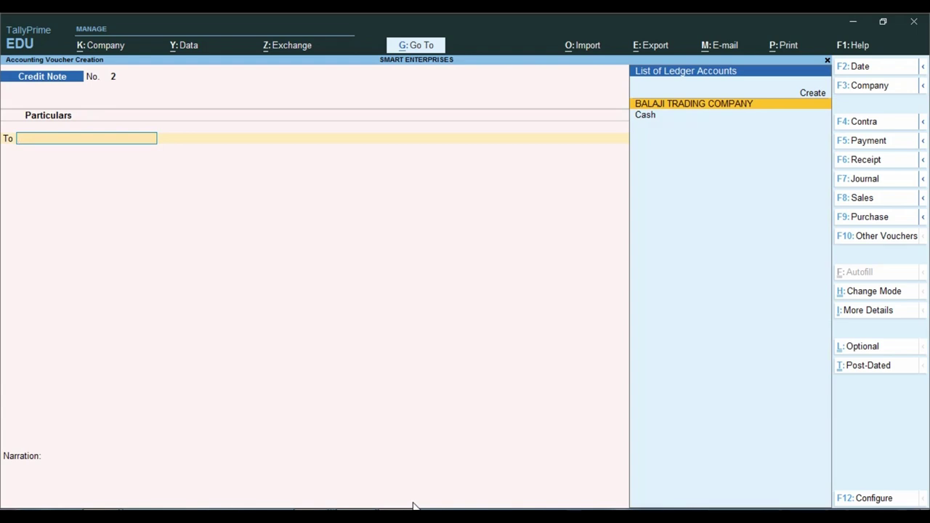
key(Return)
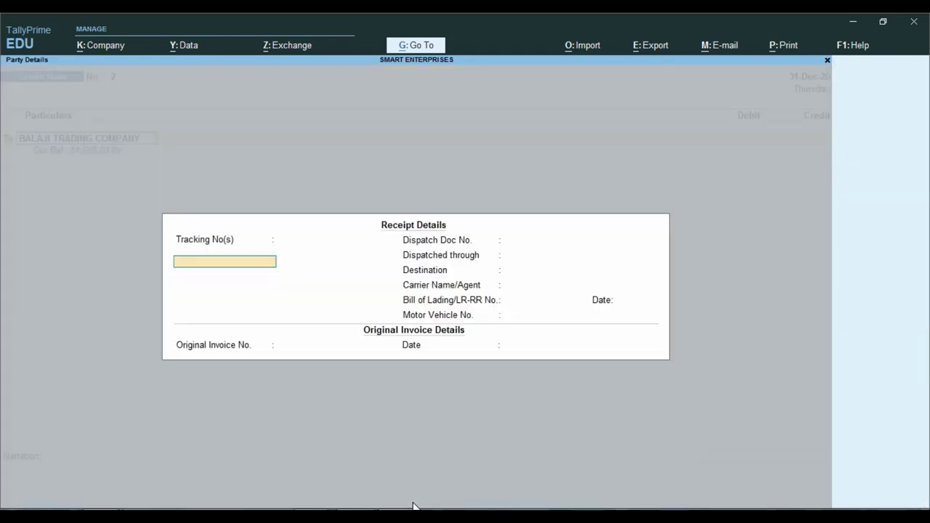
Leave all receipt details and the original invoice number and date blank for credit note 2.
key(Return)
key(Return)
key(Return)
key(Return)
key(Return)
key(Return)
key(Return)
key(Return)
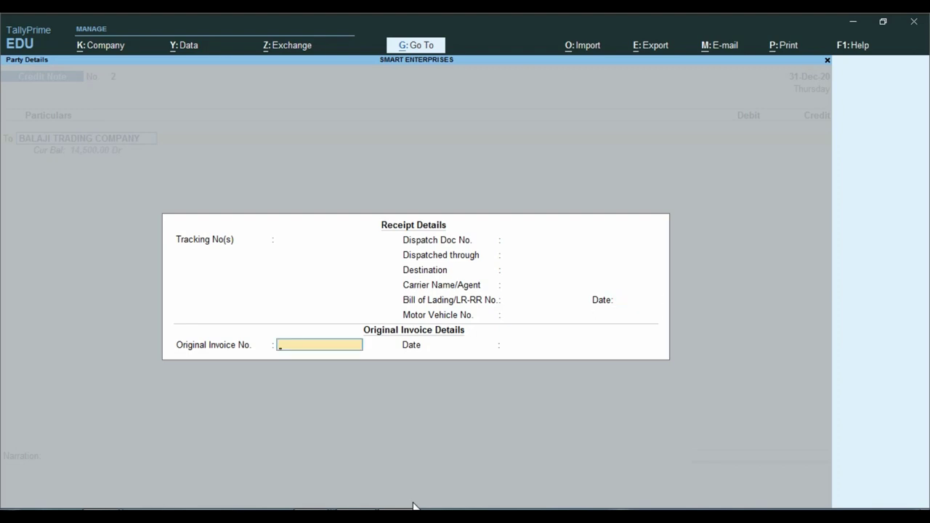
key(Return)
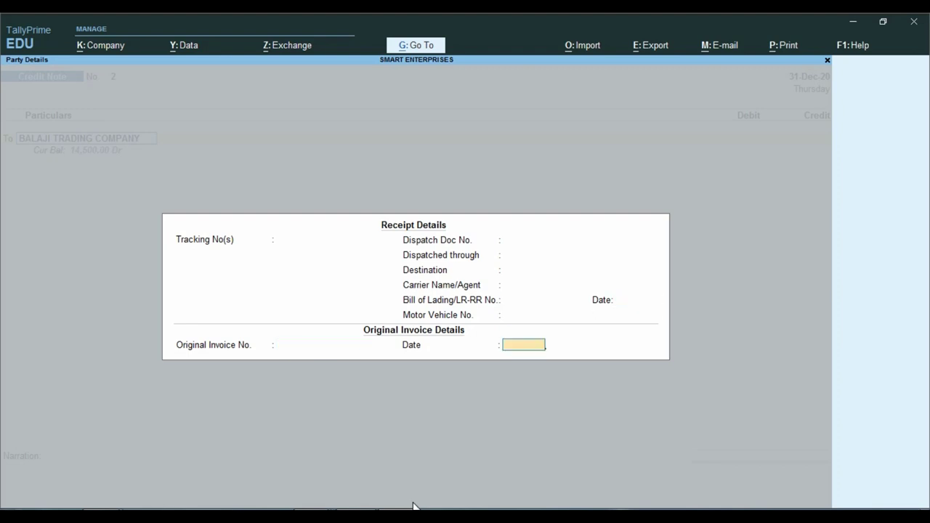
key(Return)
Credit BALAJI TRADING COMPANY with 50.00 and allocate it as Agst Ref against bill SE/001.
text(50)
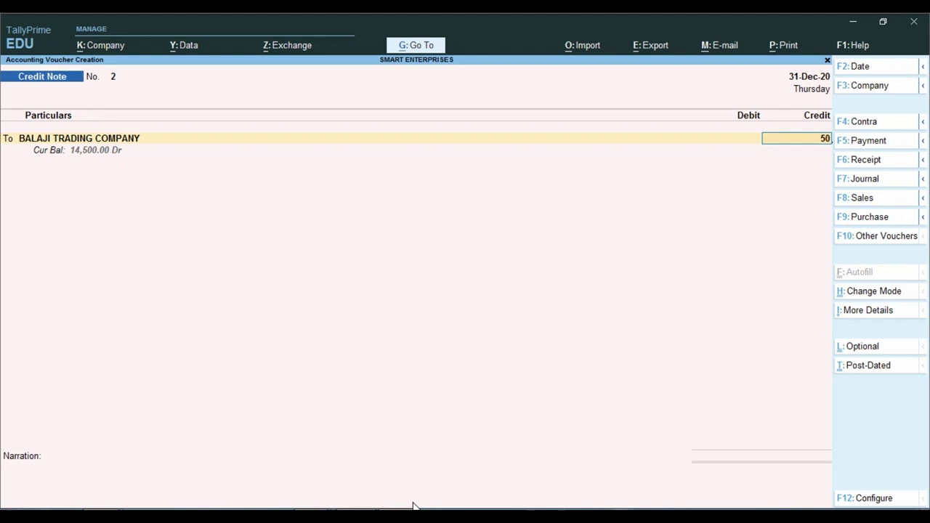
key(Return)
key(Return)
key(Return)
key(Return)
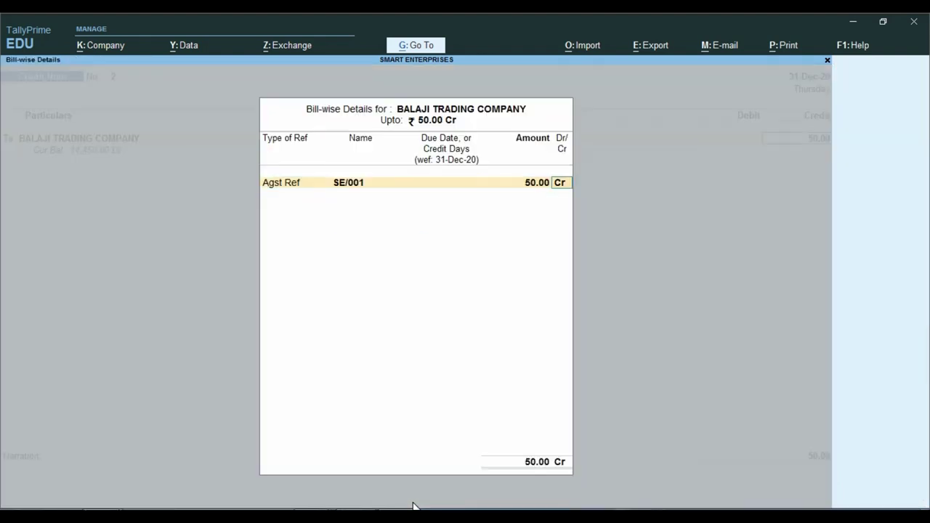
key(Return)
key(Return)
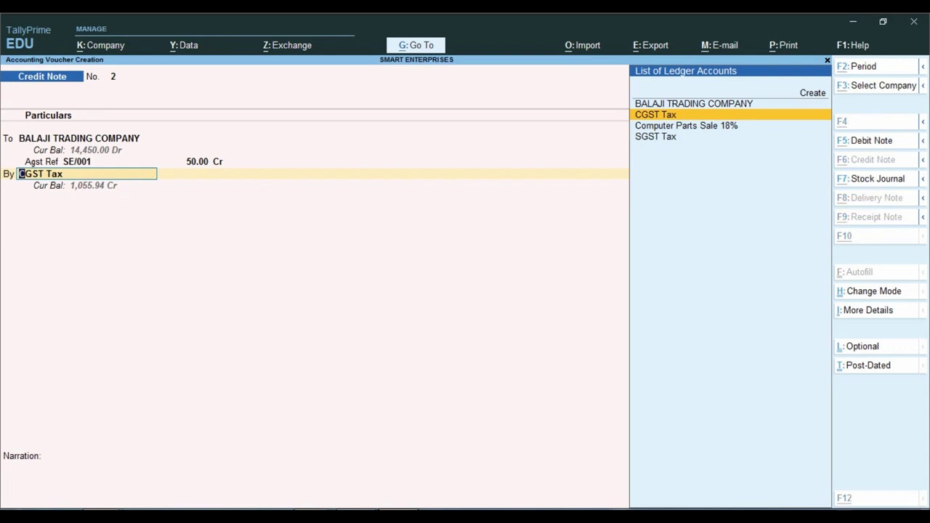
Create the ledger TARGET SCHEME EXAP PAID under Indirect Expenses from the debit line of credit note 2.
key(alt+c)
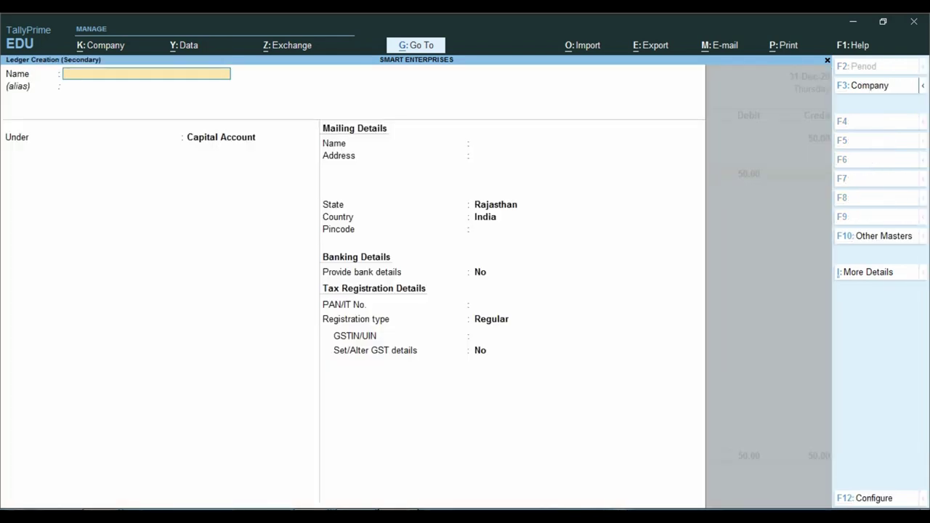
text(TARGET SCHEME EXA)
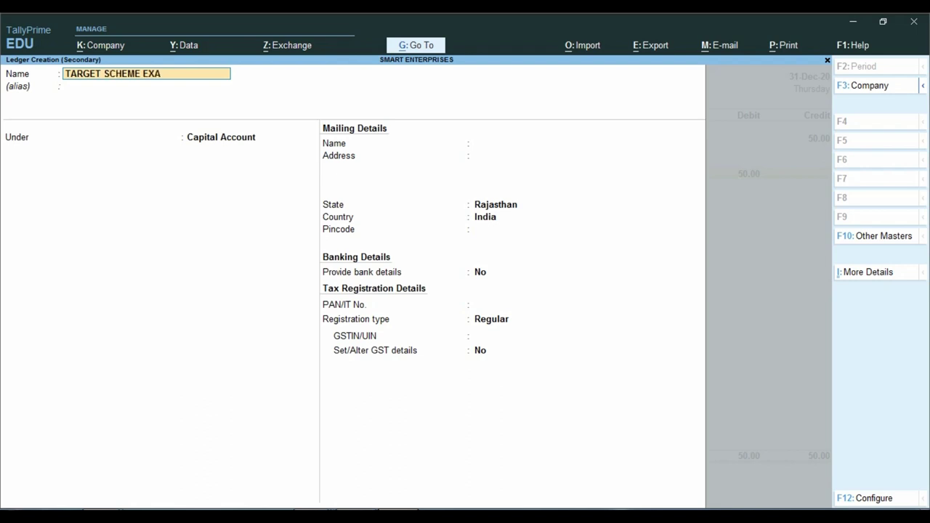
text(P PAID)
key(Return)
key(Return)
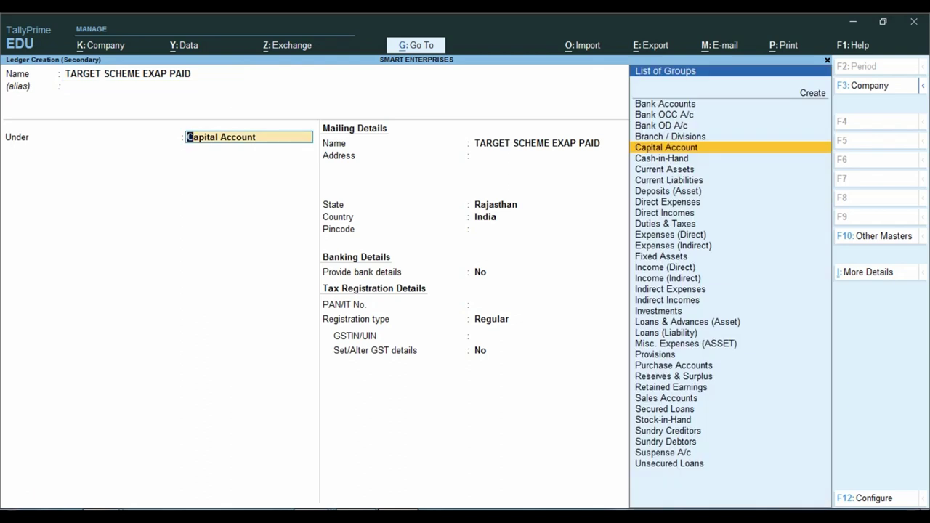
text(IND)
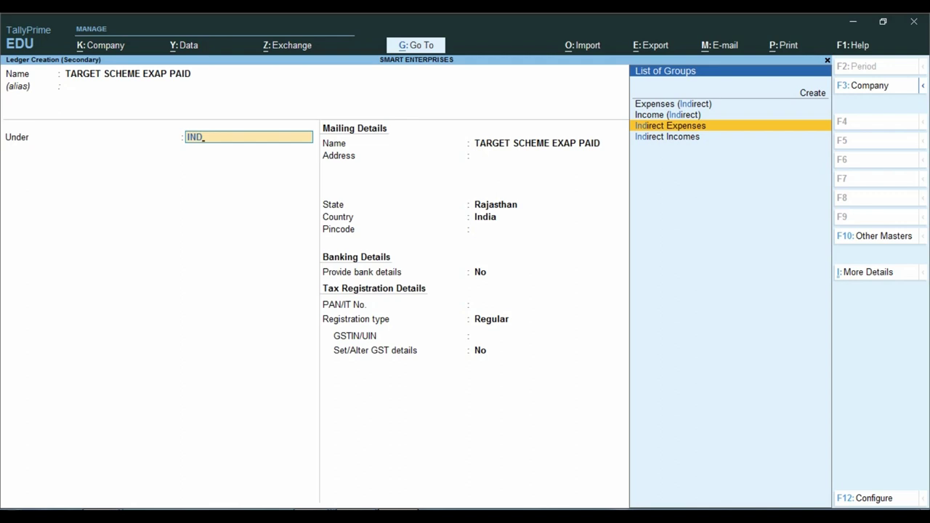
key(Return)
Set both GST applicability and inclusion in assessable value to Not Applicable for the new ledger and save it.
key(Return)
key(BackSpace)
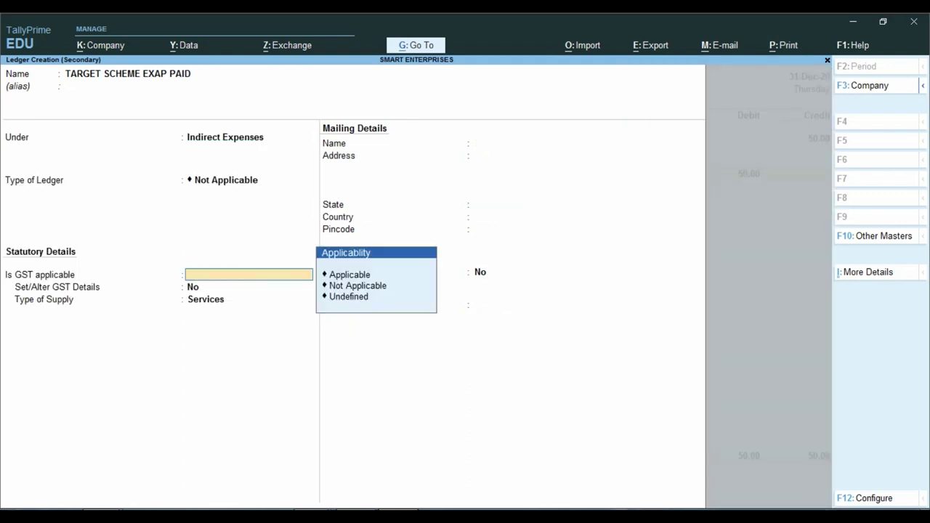
key(Down)
key(Down)
key(Return)
key(Return)
key(Return)
key(Return)
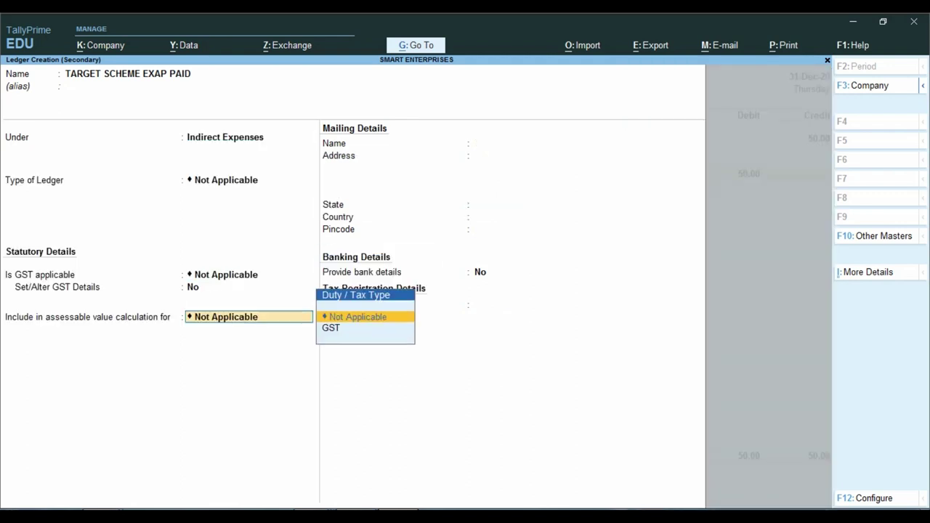
key(Return)
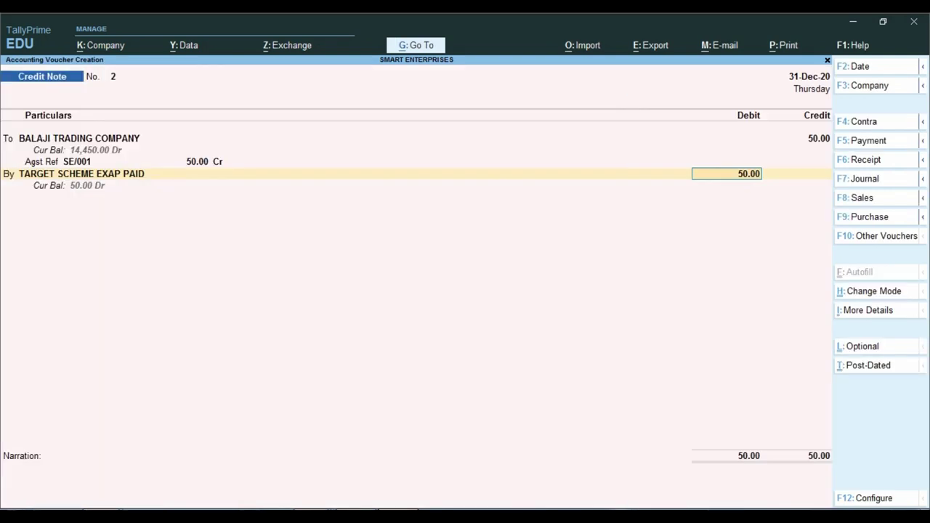
Debit TARGET SCHEME EXAP PAID with 50.00, add the narration TARGET ACCHIVE OF HARD DISK and save credit note 2.
key(Return)
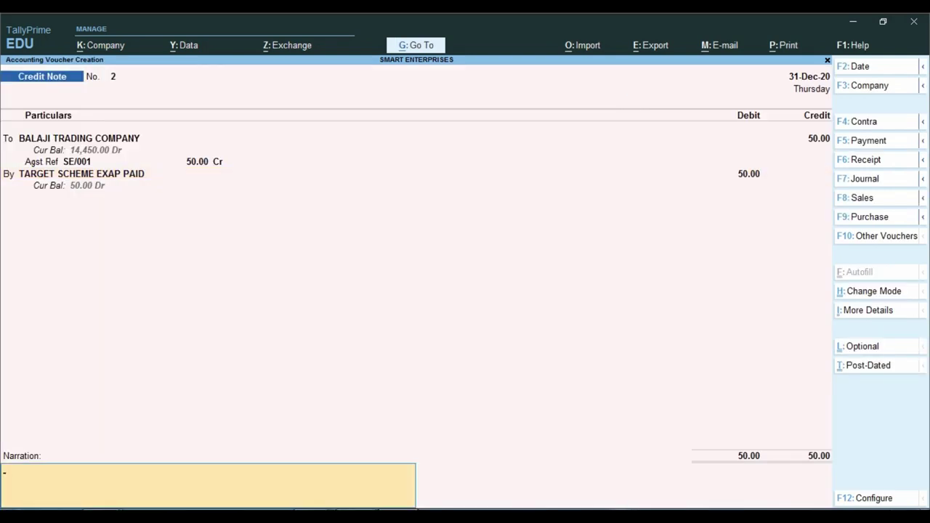
text(TARGET ACCHIVE OF H)
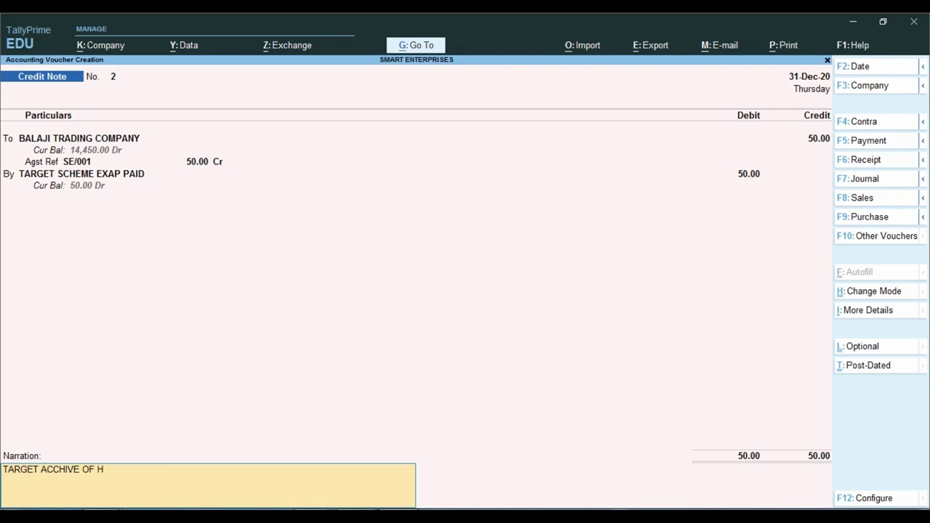
text(ARD DISK)
key(Return)
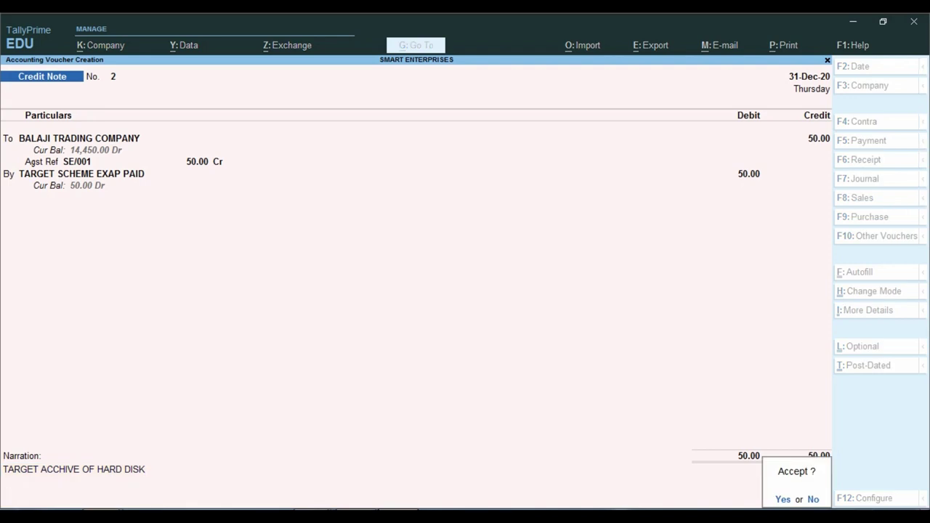
key(Return)
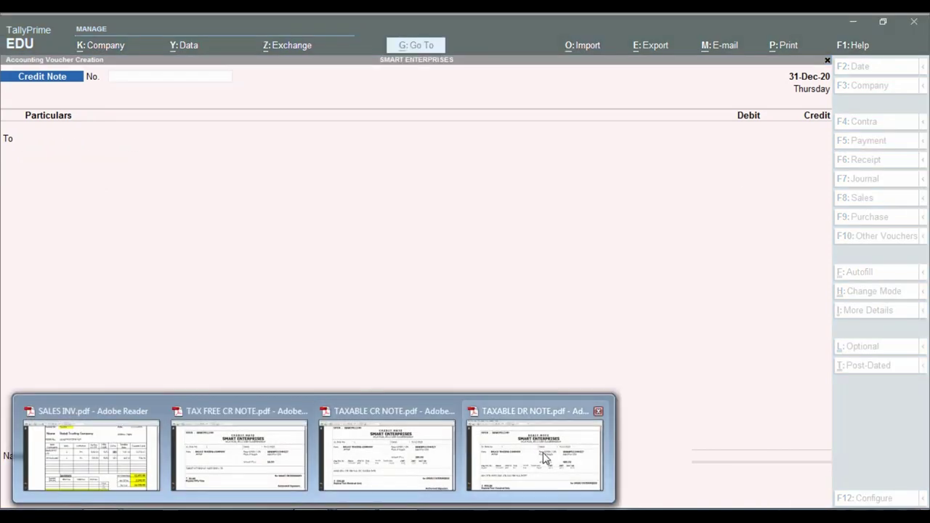
Switch to Adobe Reader and review TAXABLE DR NOTE.pdf for its issuer, party, original invoice, tax amounts and reason.
click(536, 450)
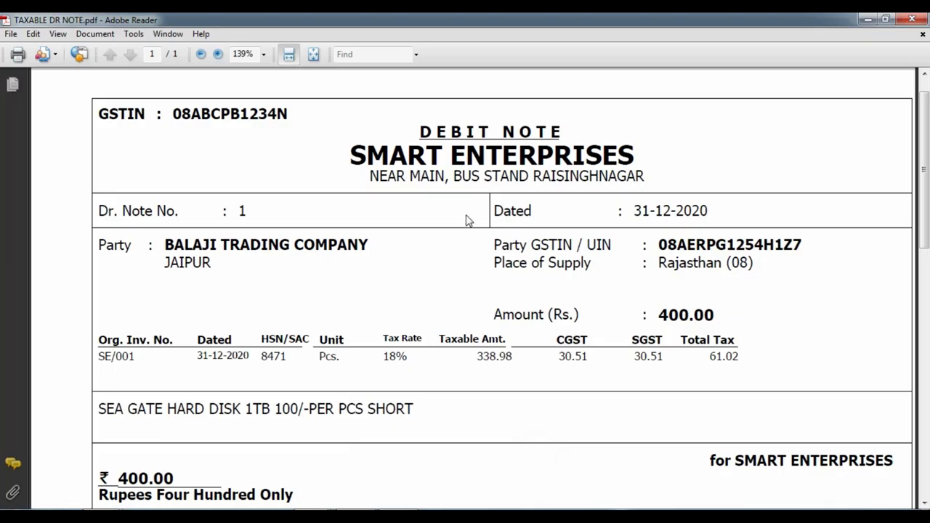
drag(348, 157, 585, 143)
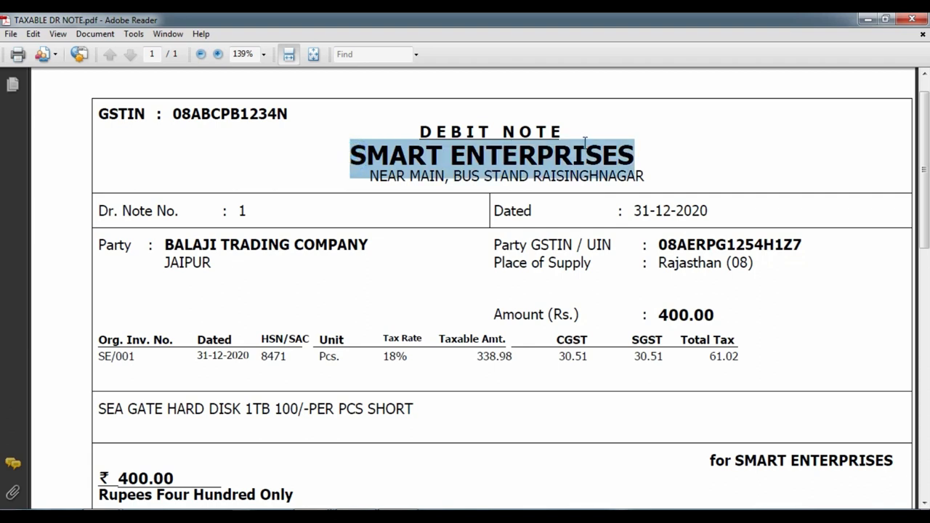
drag(166, 245, 343, 229)
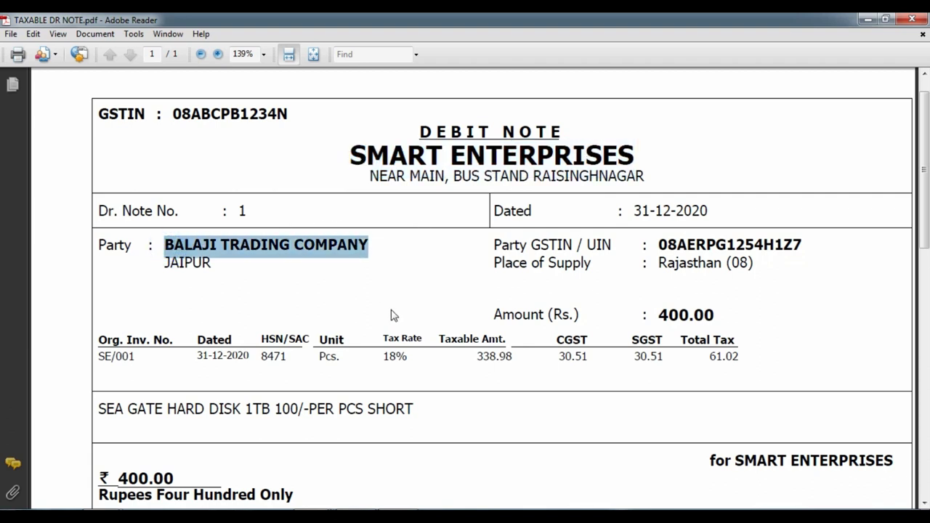
click(368, 359)
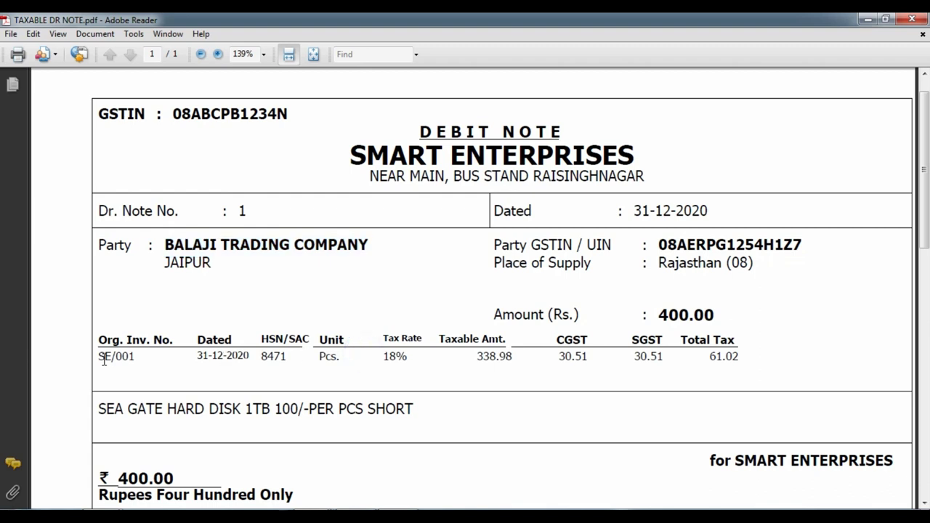
drag(104, 361, 605, 354)
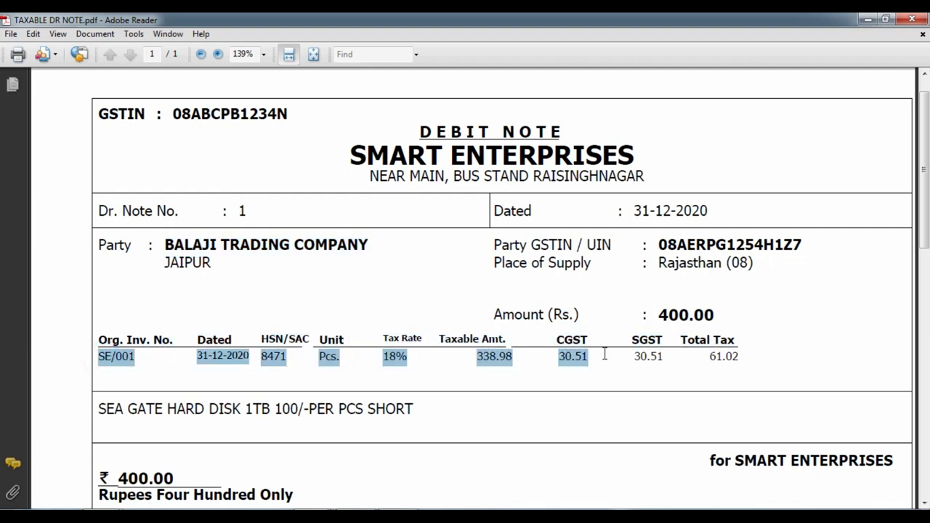
click(610, 385)
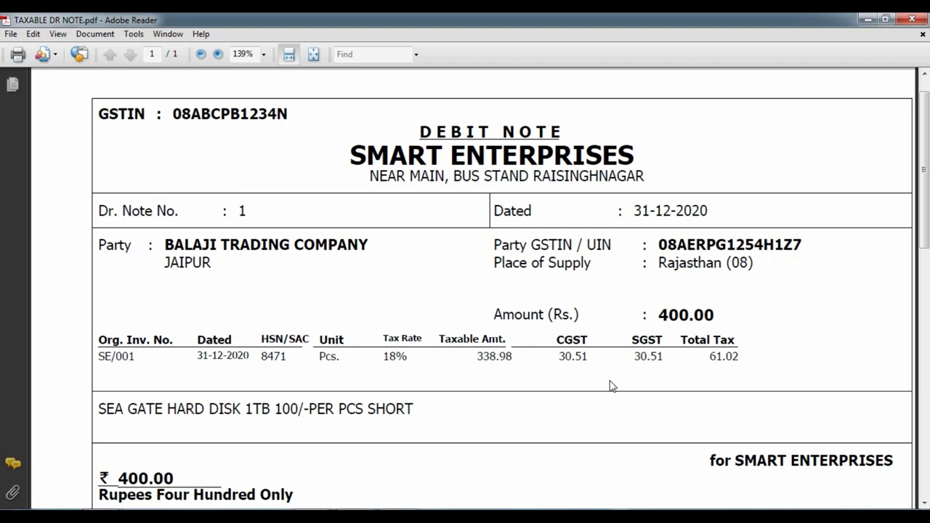
scroll(203, 418, down, 1)
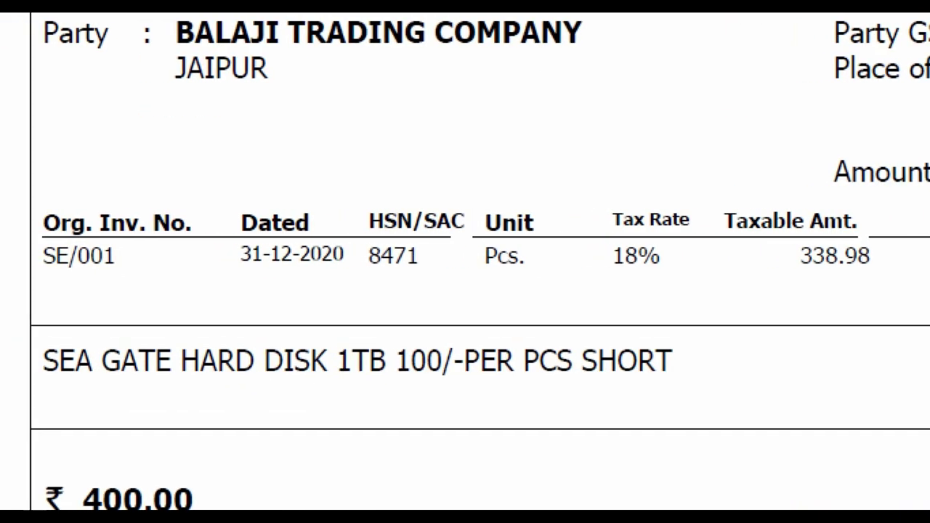
click(151, 391)
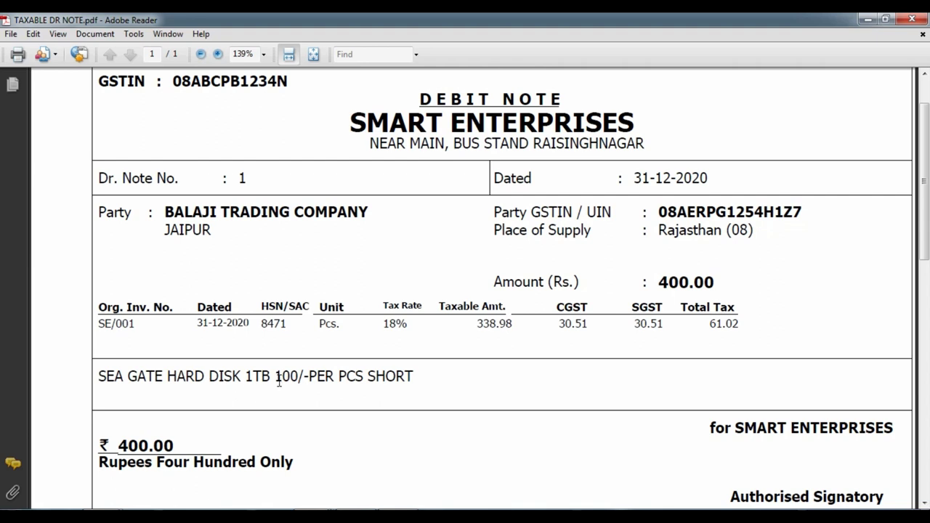
drag(277, 378, 300, 382)
Check the net rate per unit of the SeaGate HD 1TB in SALES INV.pdf.
click(142, 451)
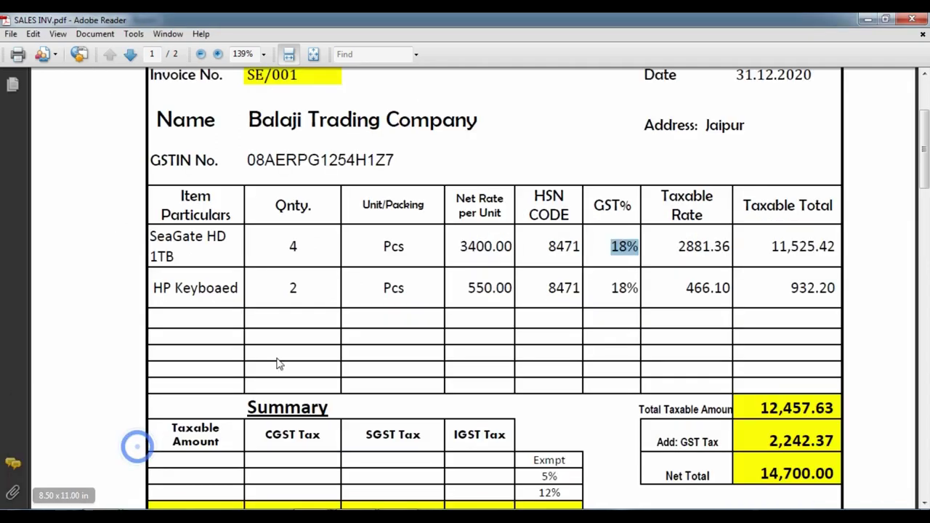
click(471, 274)
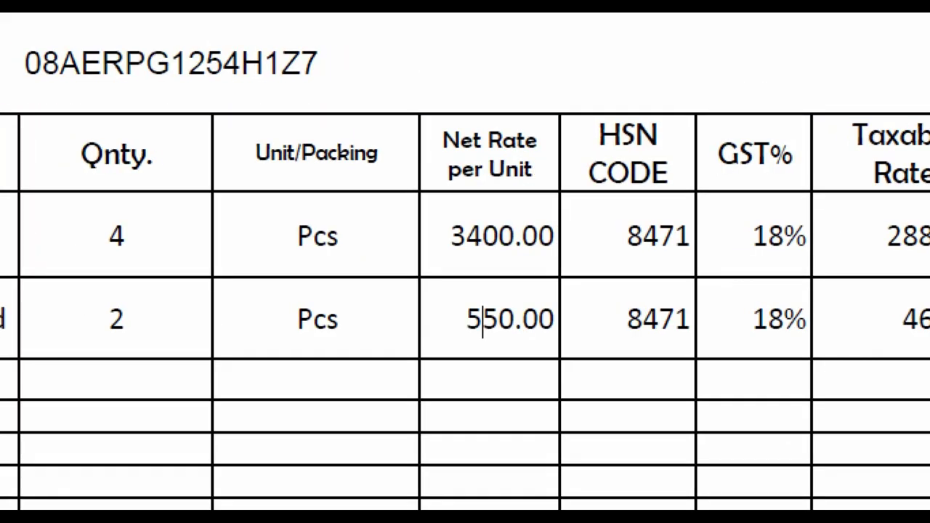
drag(452, 234, 506, 266)
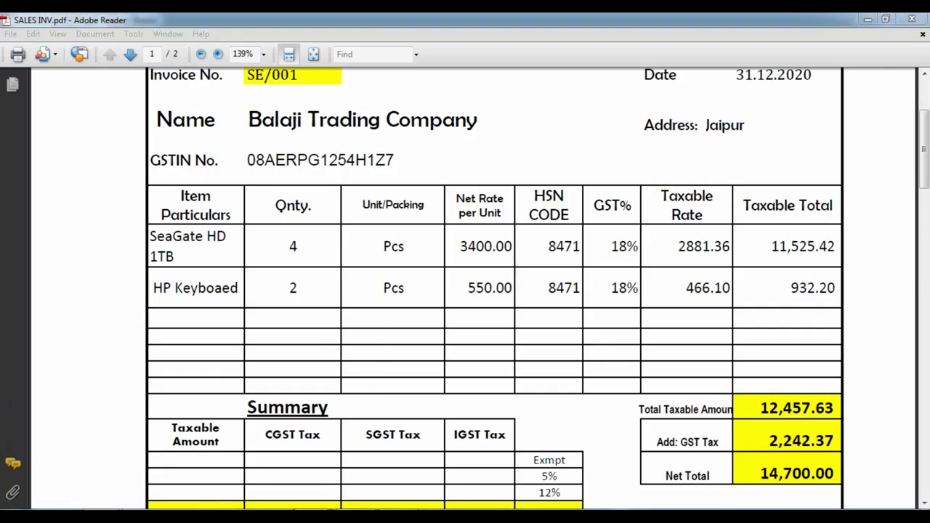
Go back to TAXABLE DR NOTE.pdf and review the debit note's total amount.
click(534, 451)
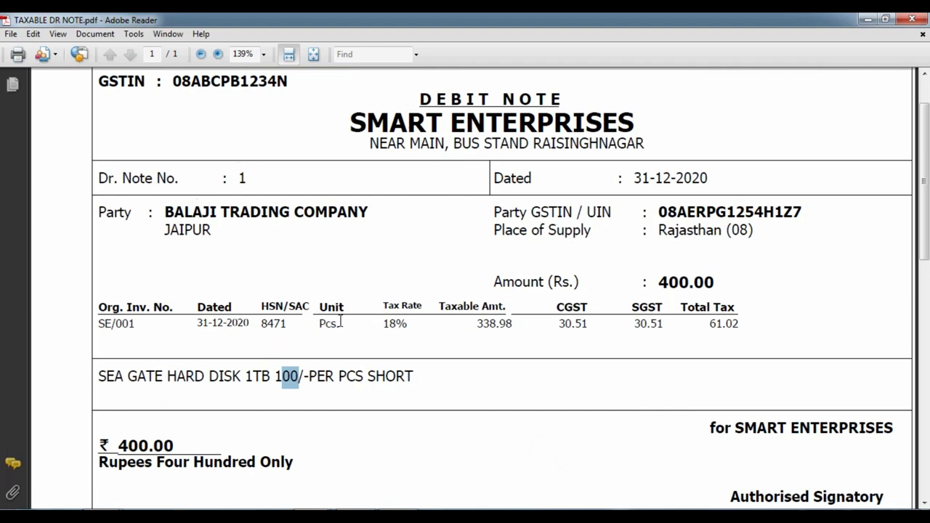
drag(647, 282, 497, 119)
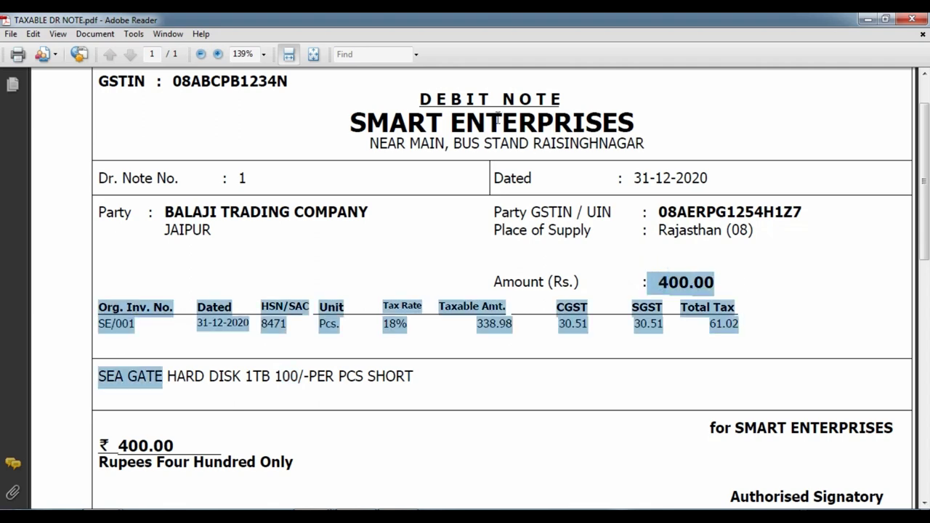
click(460, 230)
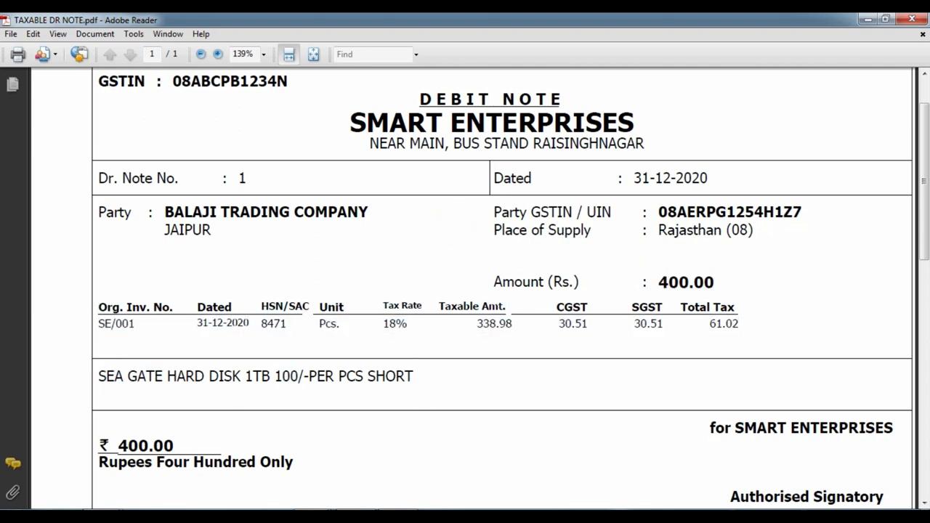
Return to TallyPrime, start a Debit Note numbered 1 and choose BALAJI TRADING COMPANY as the party ledger.
key(alt+Tab)
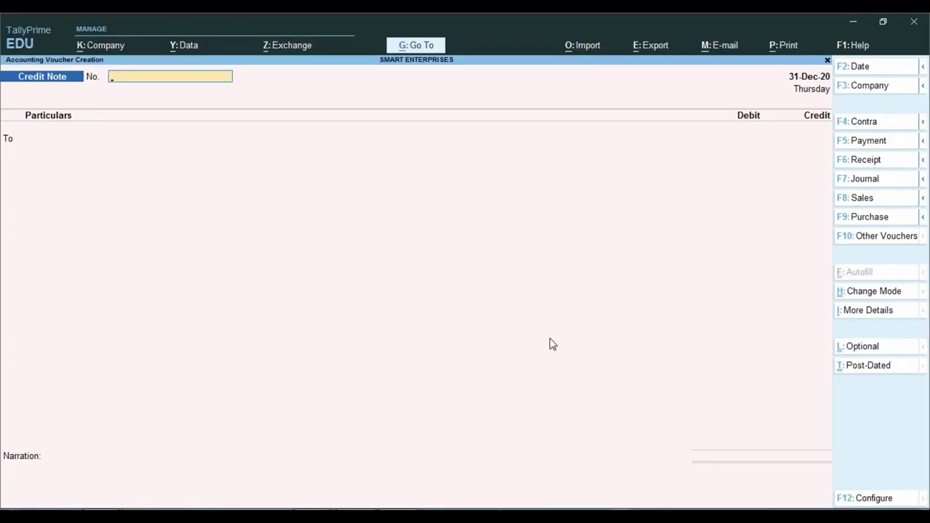
click(921, 203)
click(865, 141)
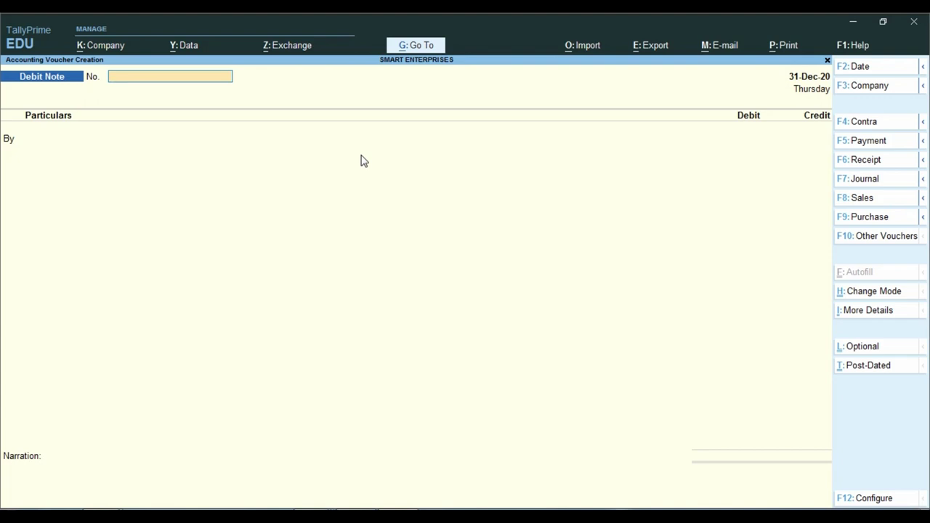
text(1)
key(Return)
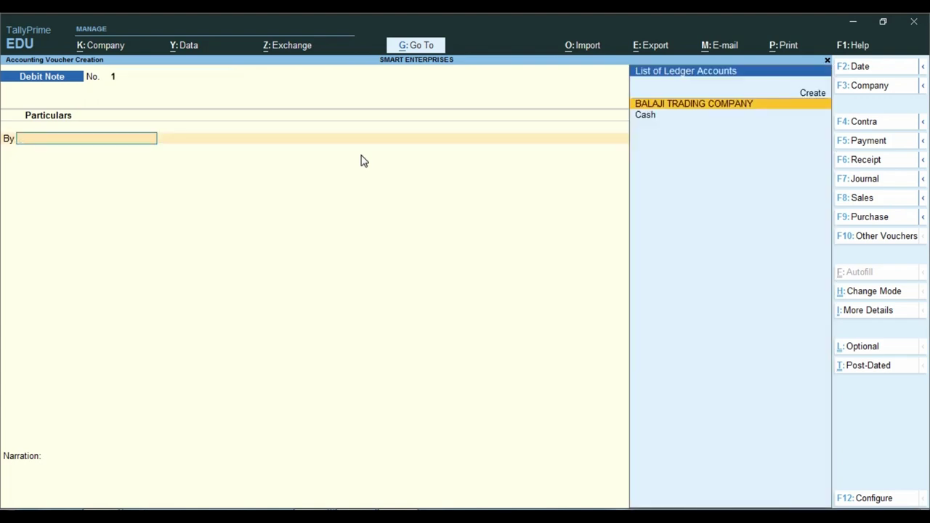
key(Return)
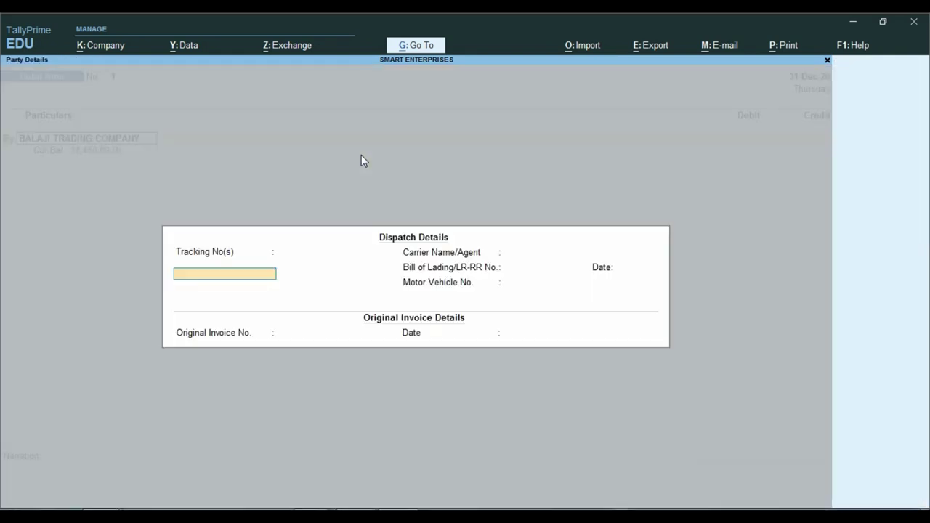
Leave the dispatch details blank and enter SE/001 as the original invoice number for debit note 1.
key(Return)
key(Return)
key(Return)
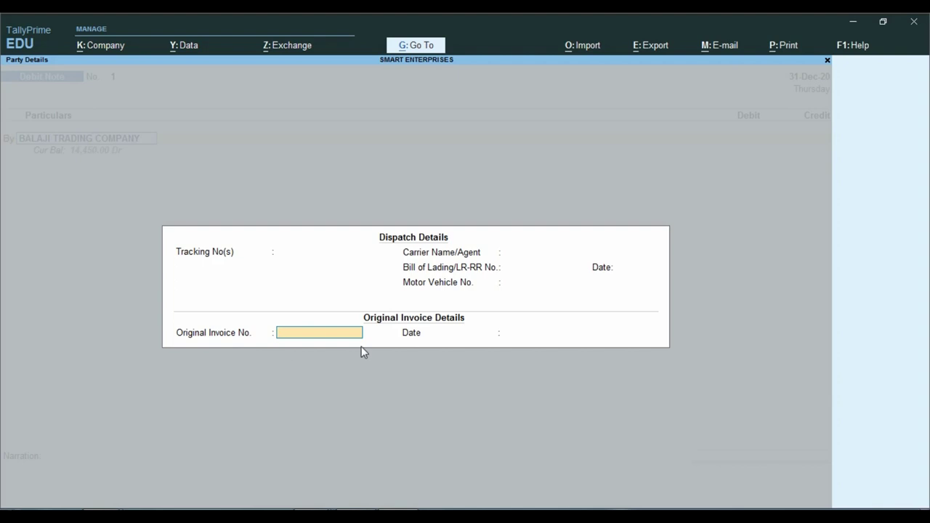
text(SE/001)
key(Return)
key(Return)
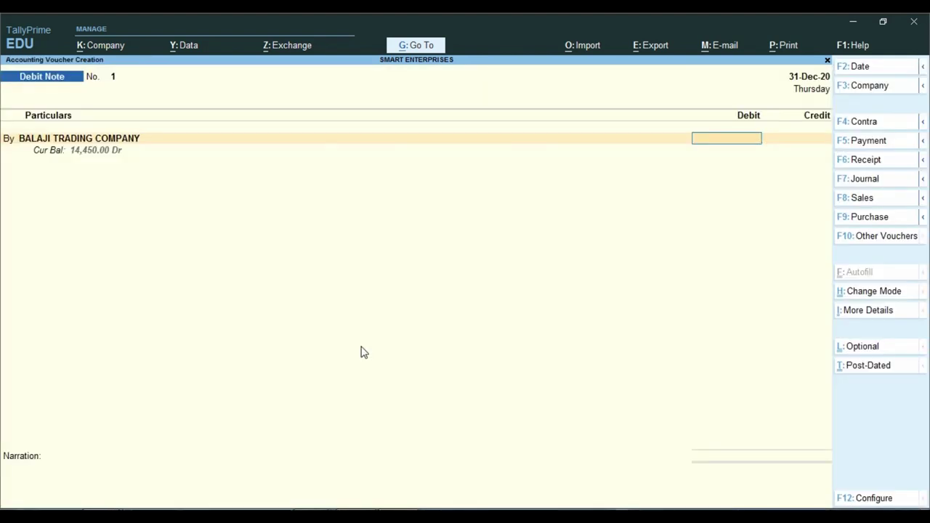
Debit BALAJI TRADING COMPANY with 400.00.
text(4000)
key(BackSpace)
key(Return)
Try to allocate the debit amount as Agst Ref against bill SE/001.
key(Return)
key(Return)
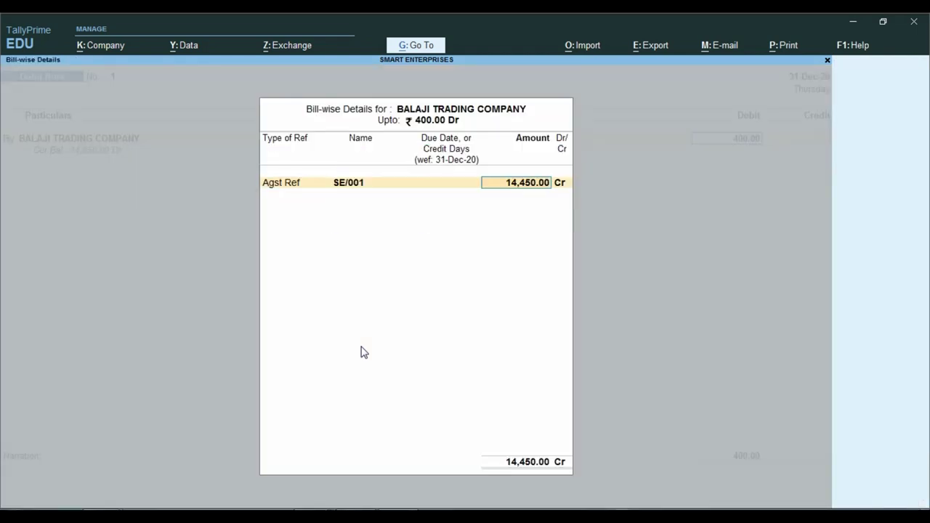
key(Return)
key(Return)
key(Return)
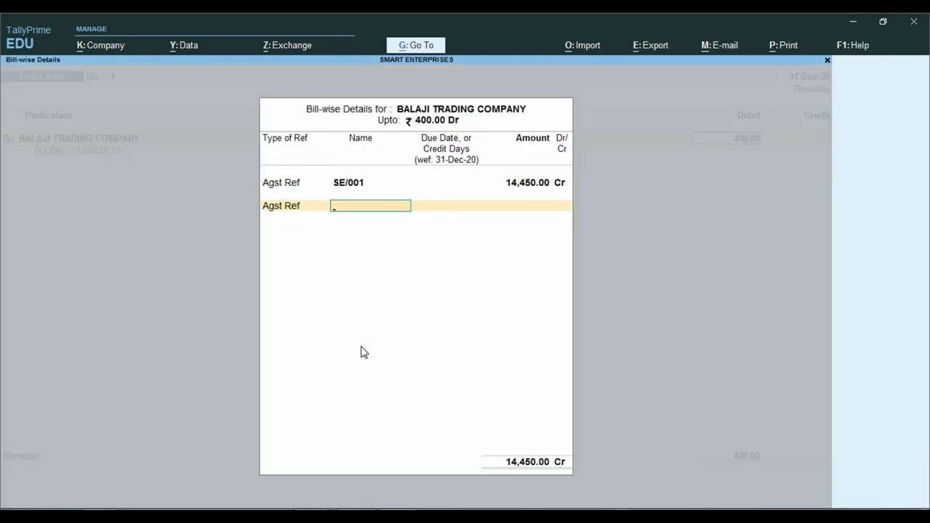
Change the bill-wise allocation for BALAJI TRADING COMPANY to New Ref 1 with an amount of 400.00 Dr.
key(BackSpace)
key(BackSpace)
key(BackSpace)
key(BackSpace)
key(BackSpace)
key(Down)
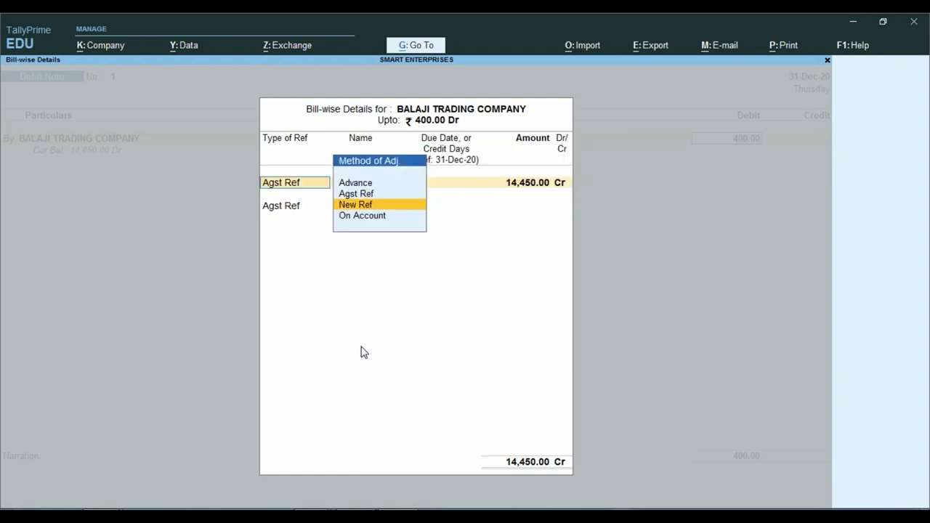
key(Return)
text(1)
key(Return)
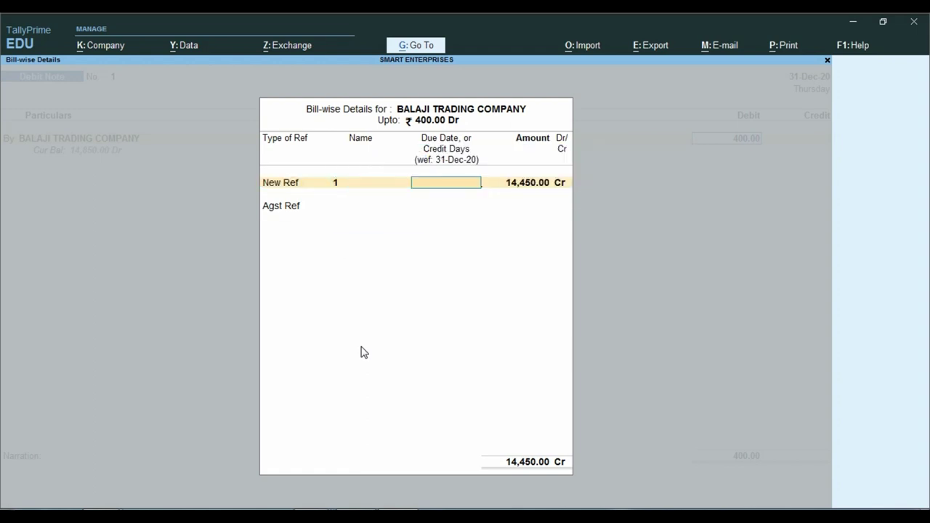
key(Return)
text(400)
key(Return)
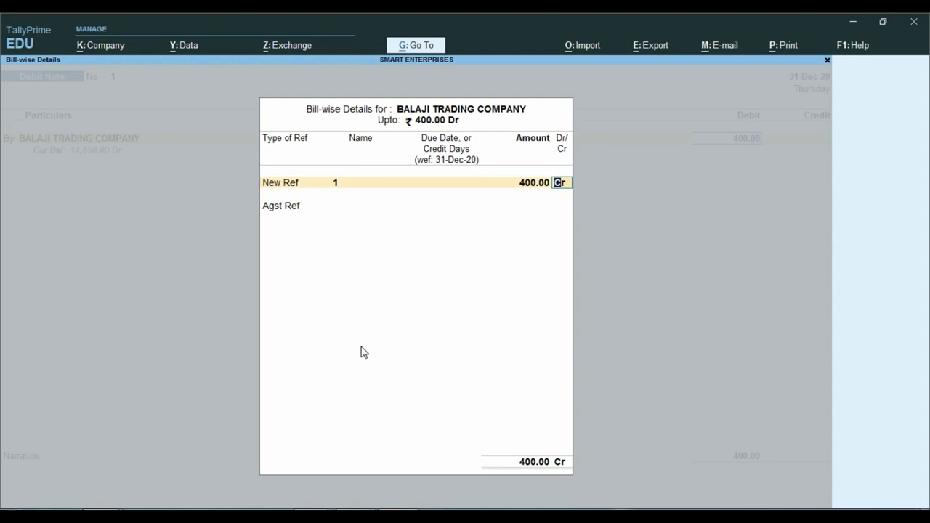
key(Return)
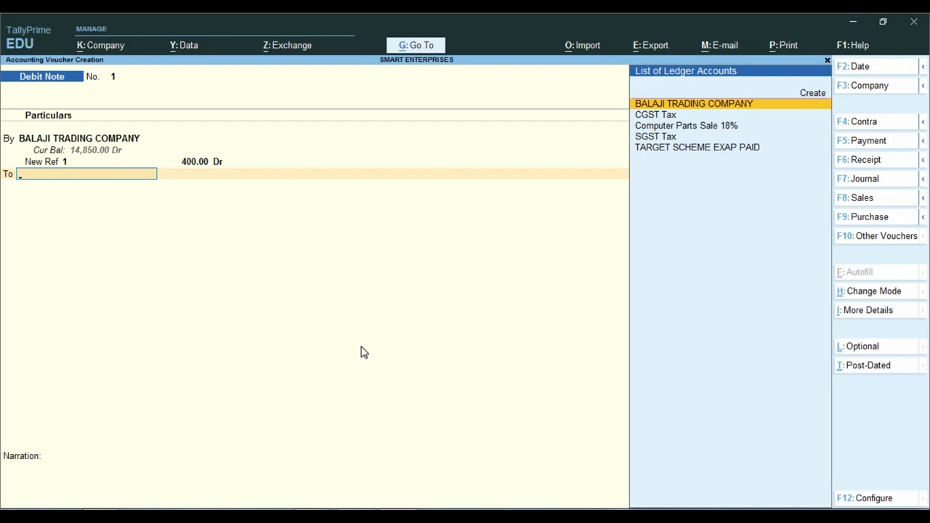
Choose Computer Parts Sale 18% as the ledger to credit in the debit note.
key(Down)
key(Down)
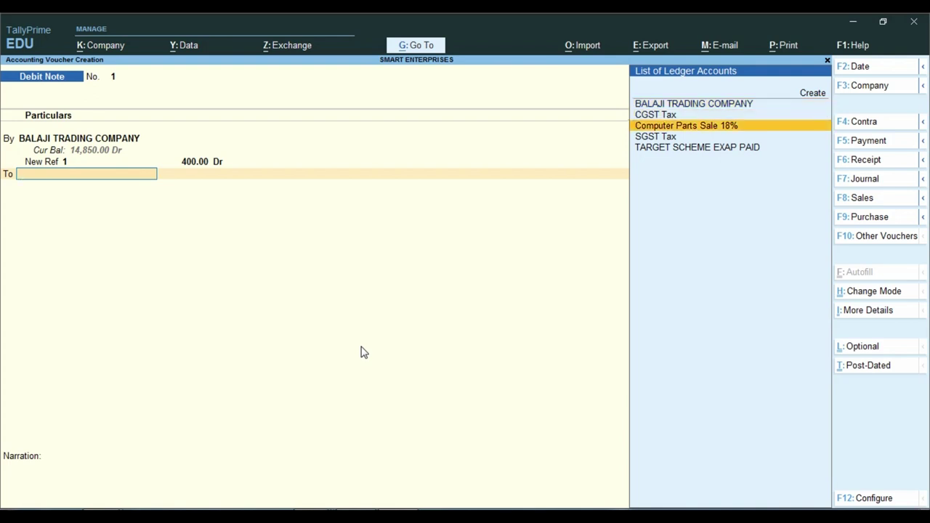
key(Return)
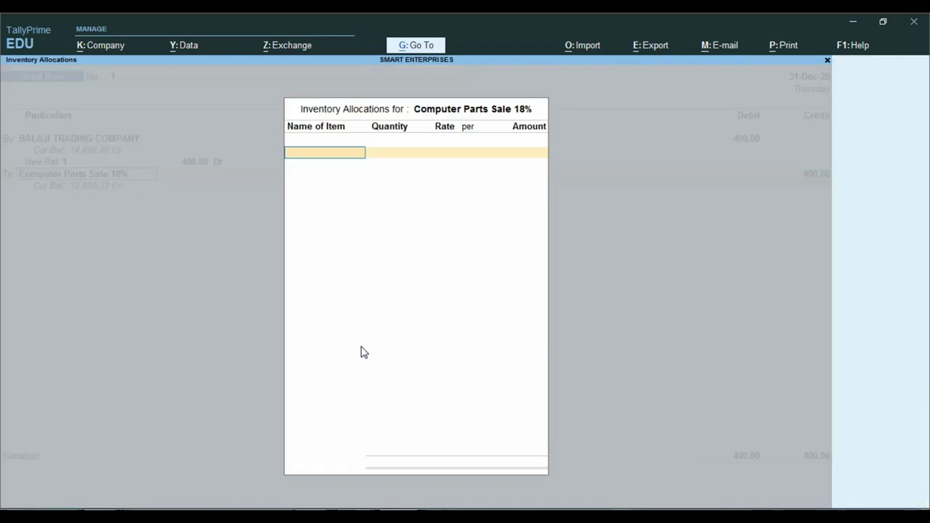
key(Escape)
key(ctrl+Return)
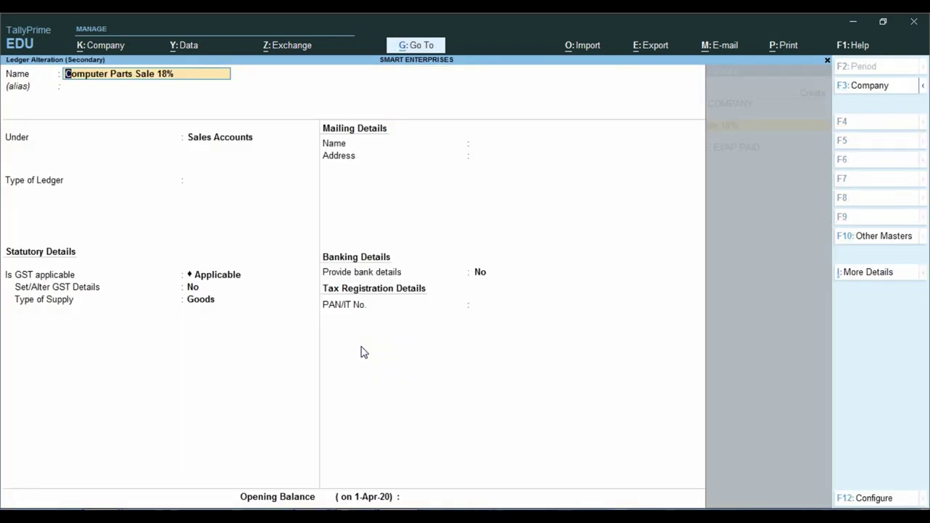
key(BackSpace)
key(Escape)
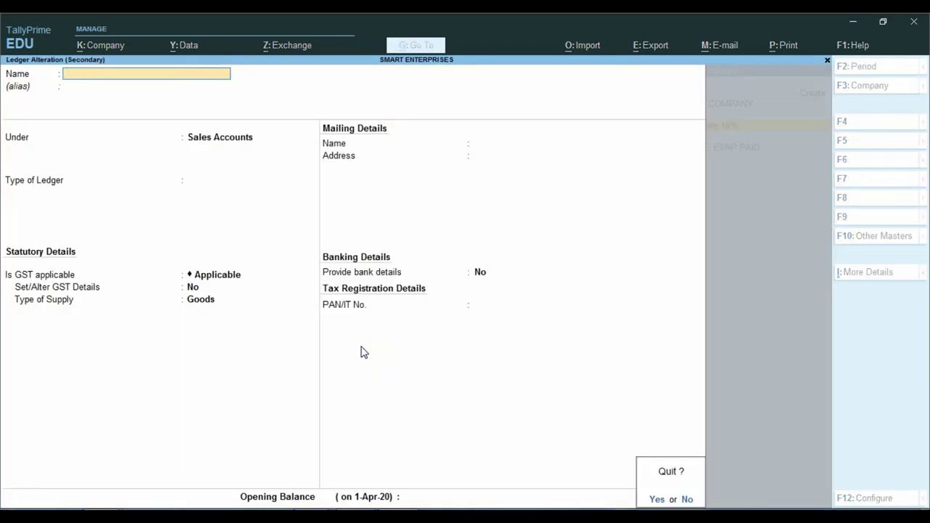
key(Return)
Skip the inventory allocation and credit Computer Parts Sale 18% with 338.98, the taxable amount from TAXABLE DR NOTE.pdf.
key(Return)
key(Escape)
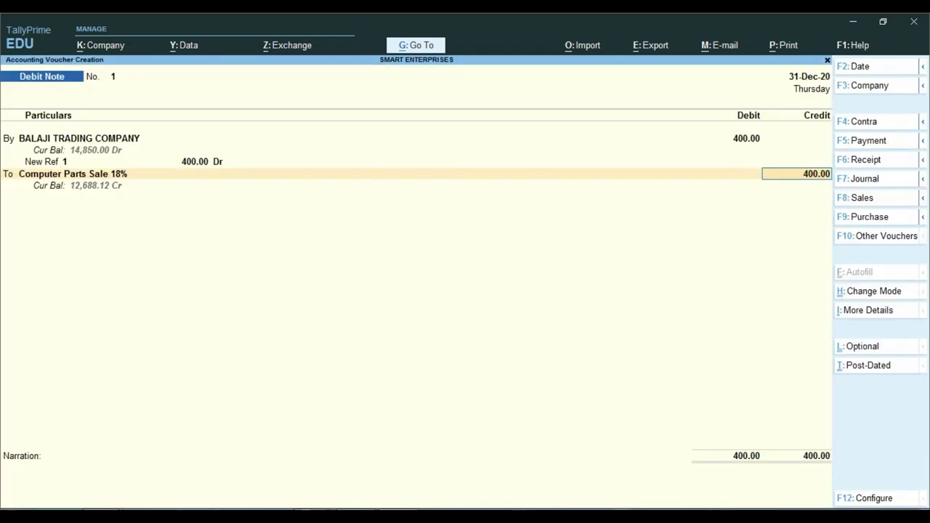
click(286, 508)
click(493, 469)
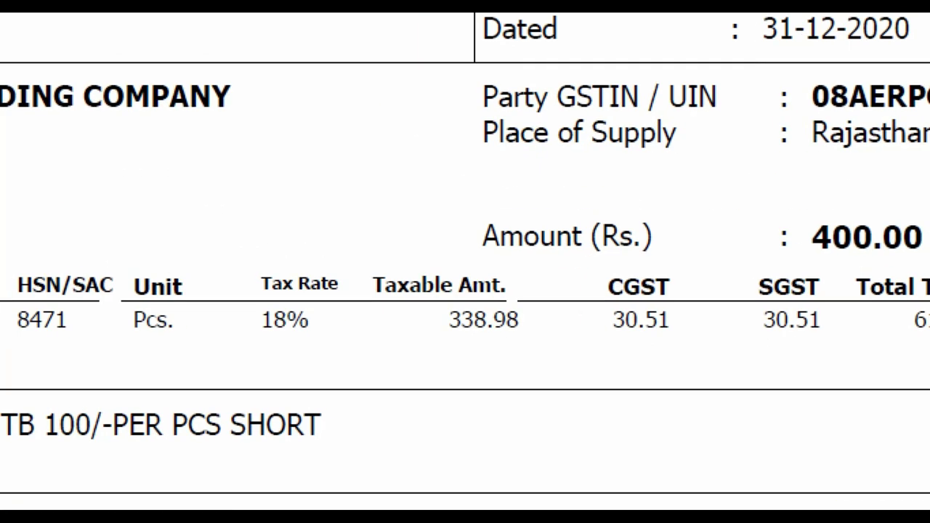
click(504, 326)
mouse_move(419, 305)
mouse_down()
mouse_move(475, 351)
mouse_move(563, 365)
mouse_up()
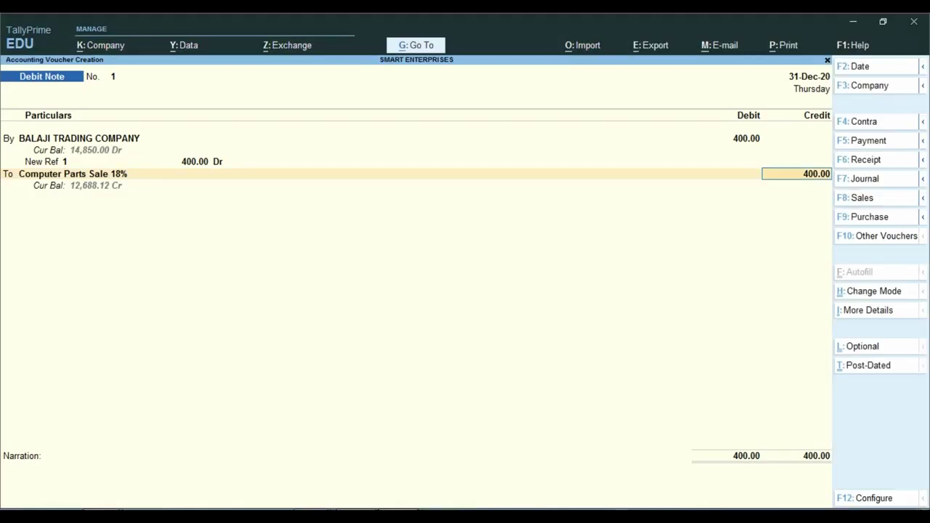
text(338.98)
key(Return)
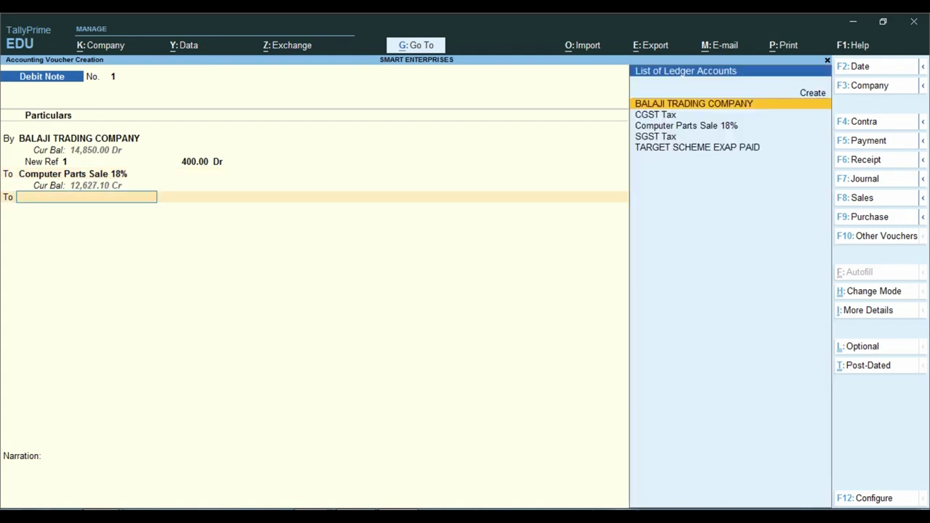
Credit CGST Tax with 30.51, taking the amount from TAXABLE DR NOTE.pdf.
text(CG)
key(Return)
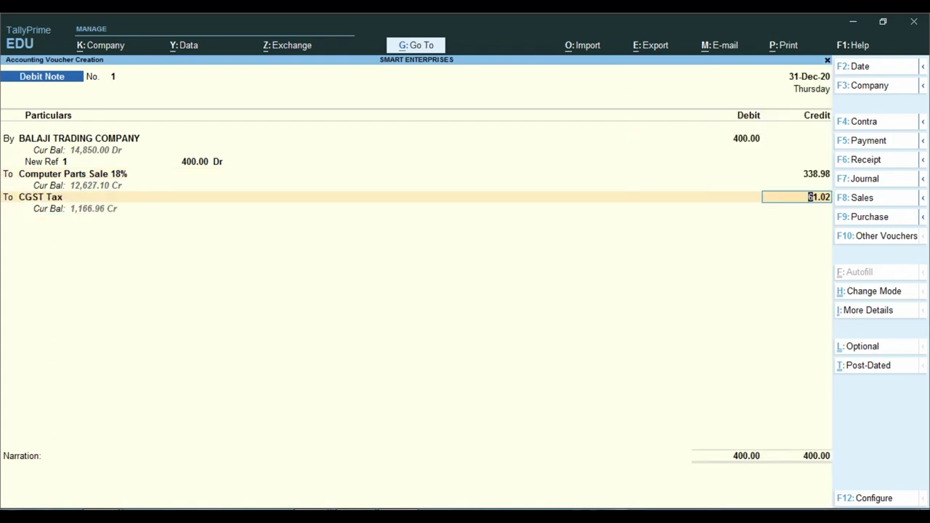
mouse_move(553, 505)
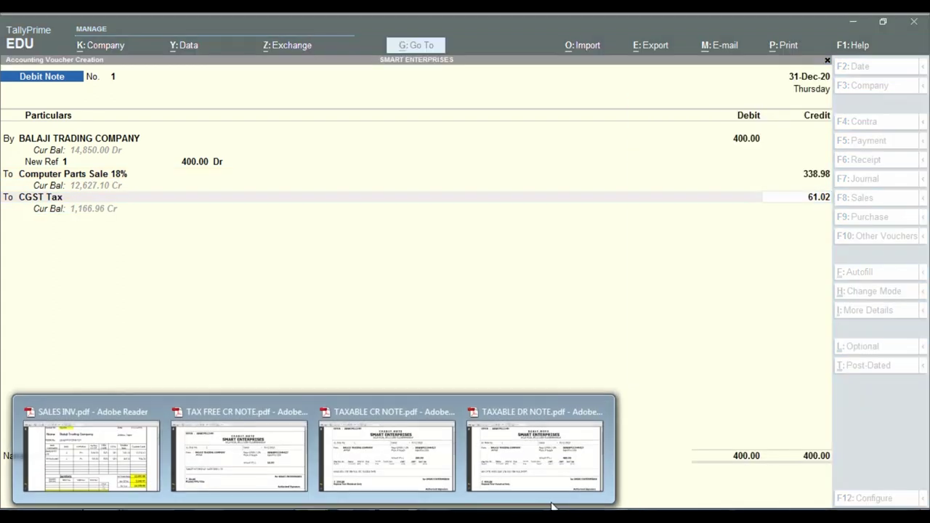
click(575, 454)
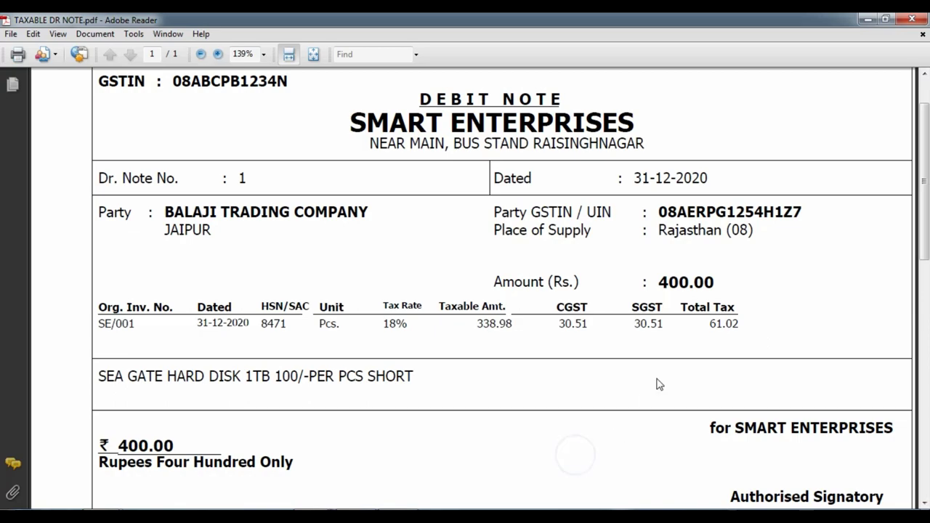
click(414, 508)
text(30.51)
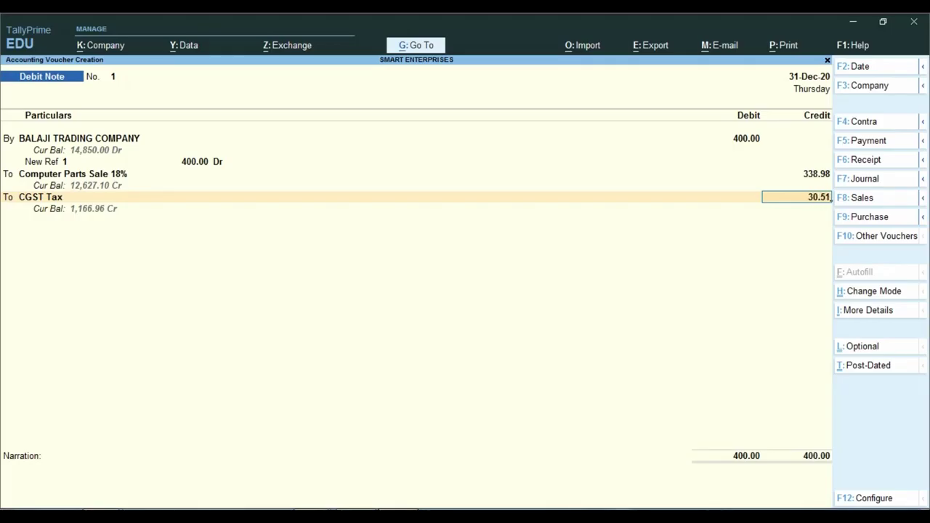
key(Return)
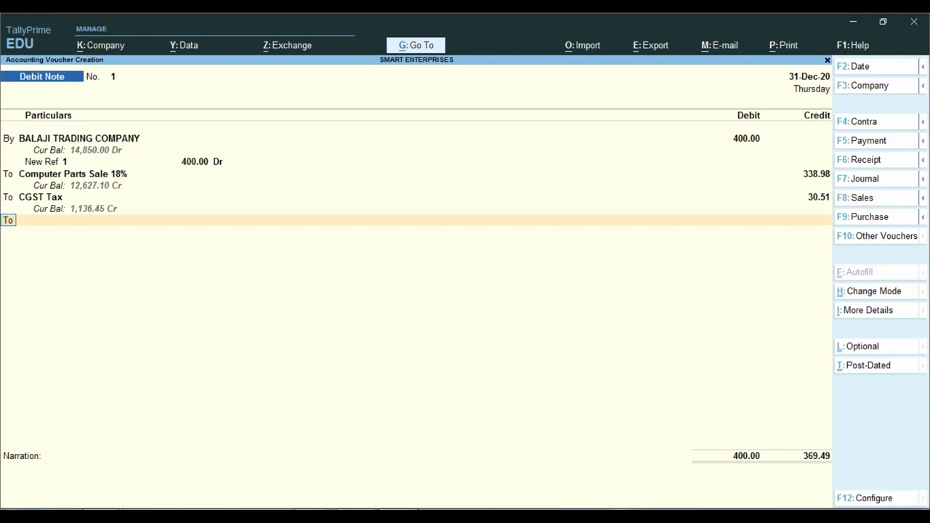
Check the SGST amount in TAXABLE DR NOTE.pdf and credit SGST Tax with 30.51 in the debit note.
key(alt+Tab)
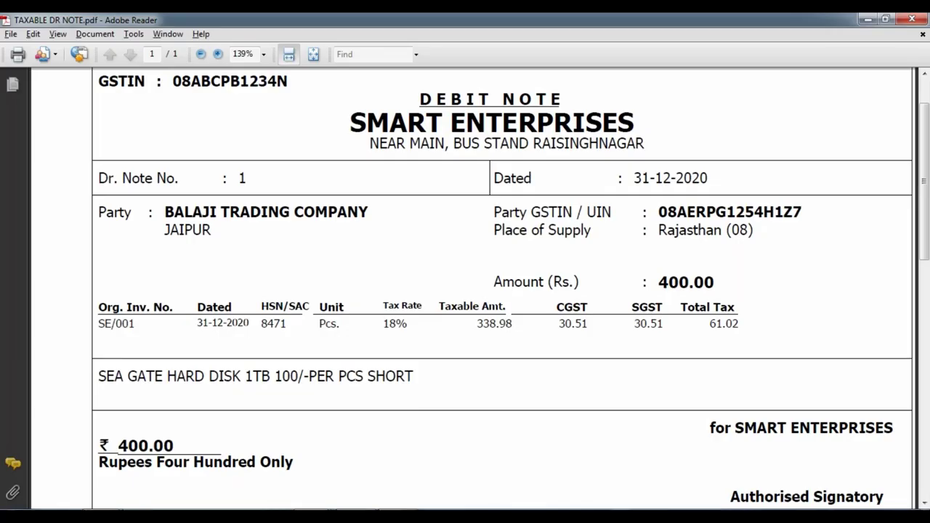
key(alt+Tab)
key(Return)
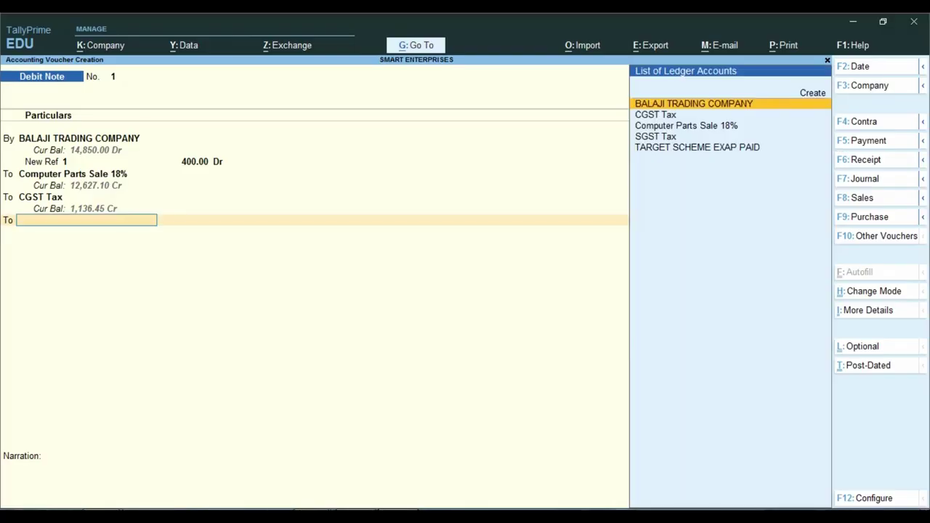
text(S)
key(Return)
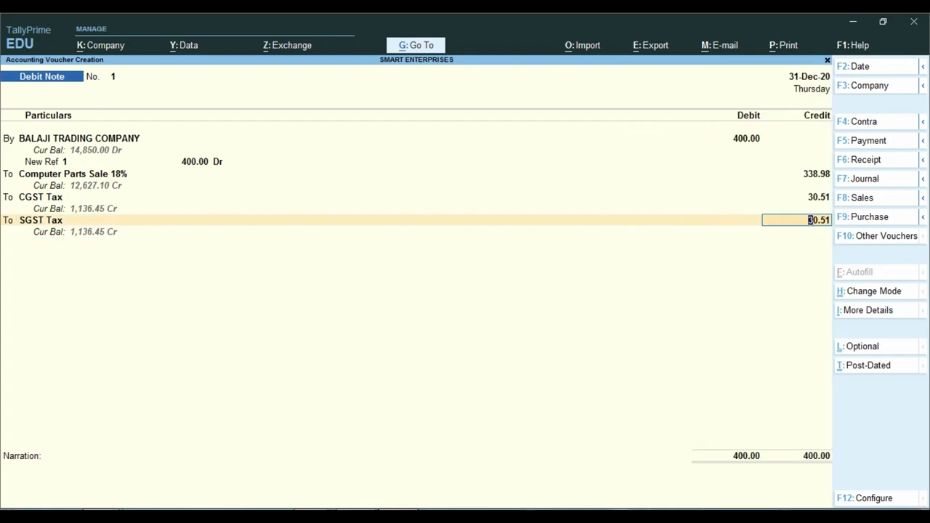
key(Return)
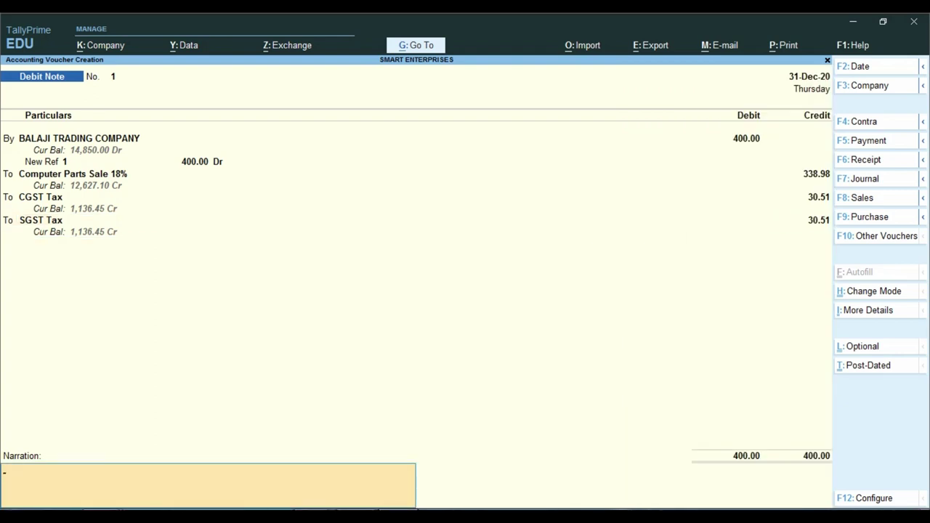
Enter the narration "DIFFRENCE OF HARD DISK 1TB" and save the debit note.
text(100 PER)
key(BackSpace)
key(BackSpace)
key(BackSpace)
key(BackSpace)
key(BackSpace)
key(BackSpace)
text(DIFFE)
key(BackSpace)
text(RENCE OF HARD DISL)
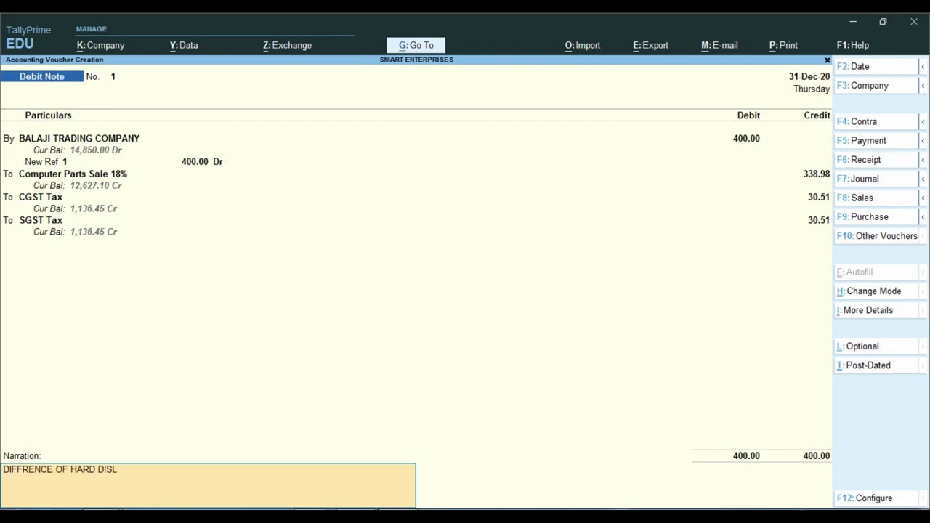
key(BackSpace)
text(K 1TB)
key(Return)
key(Return)
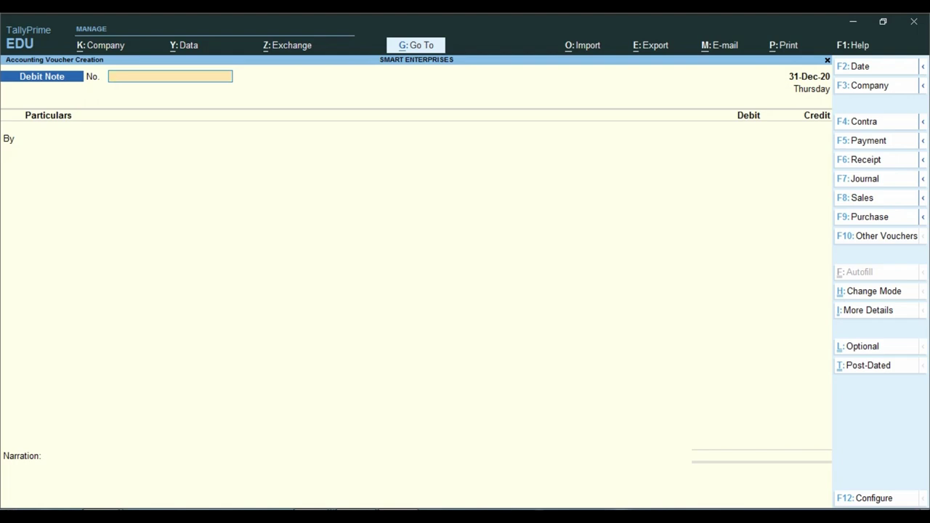
Leave voucher entry and bring up the Display More Reports choices.
key(Escape)
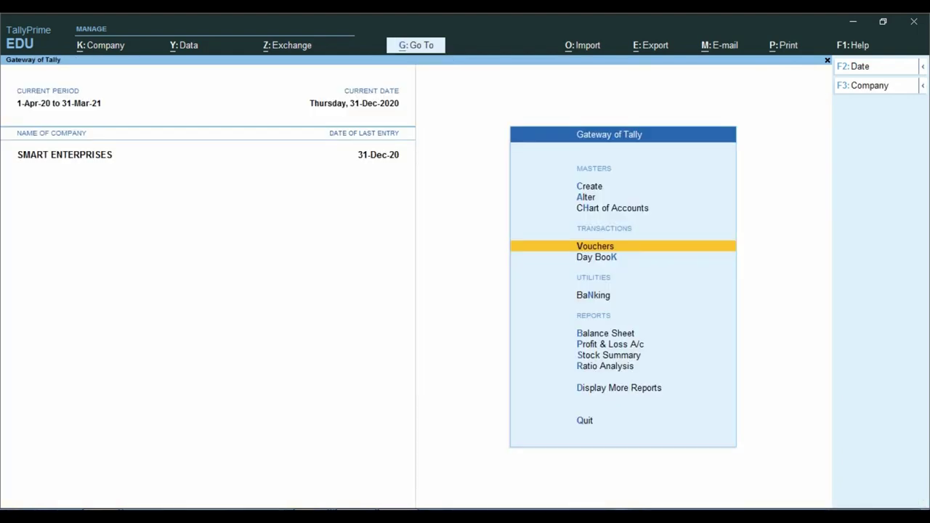
key(Down)
key(Down)
key(Down)
key(Down)
key(Down)
key(Down)
key(Down)
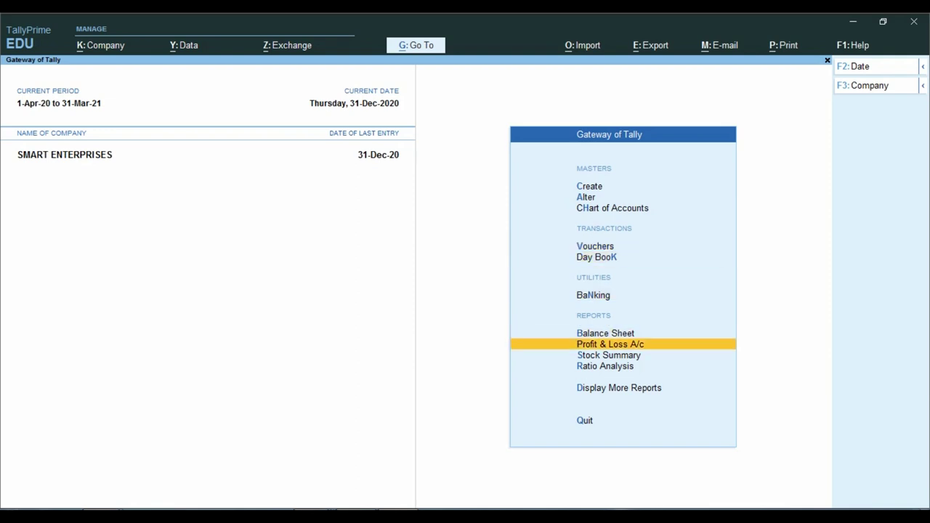
key(Return)
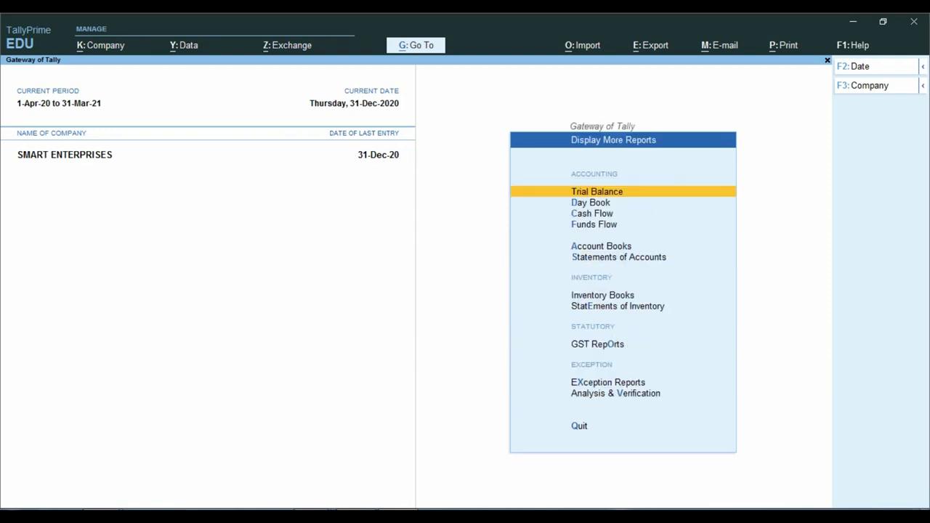
Open the account books' ledger report for BALAJI TRADING COMPANY.
key(Down)
key(Down)
key(Down)
key(Down)
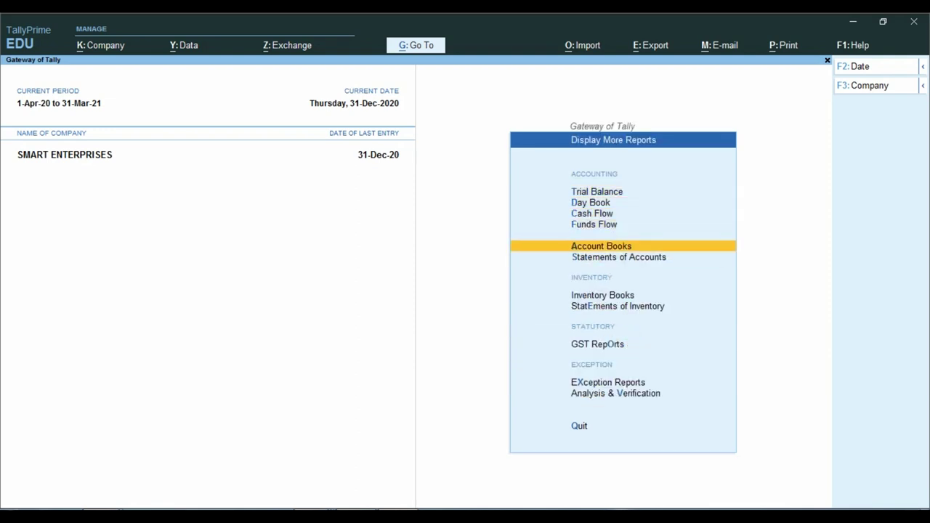
key(Return)
key(Down)
key(Return)
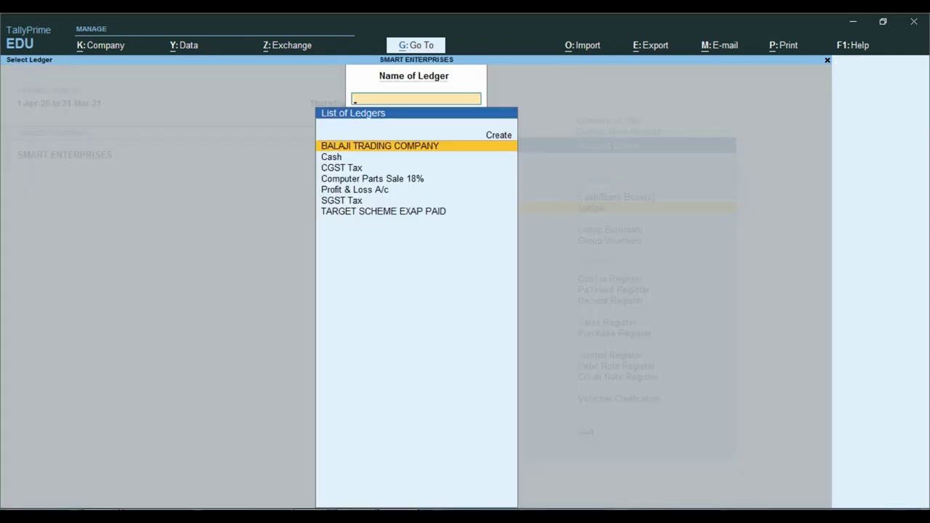
key(Down)
key(Up)
key(Return)
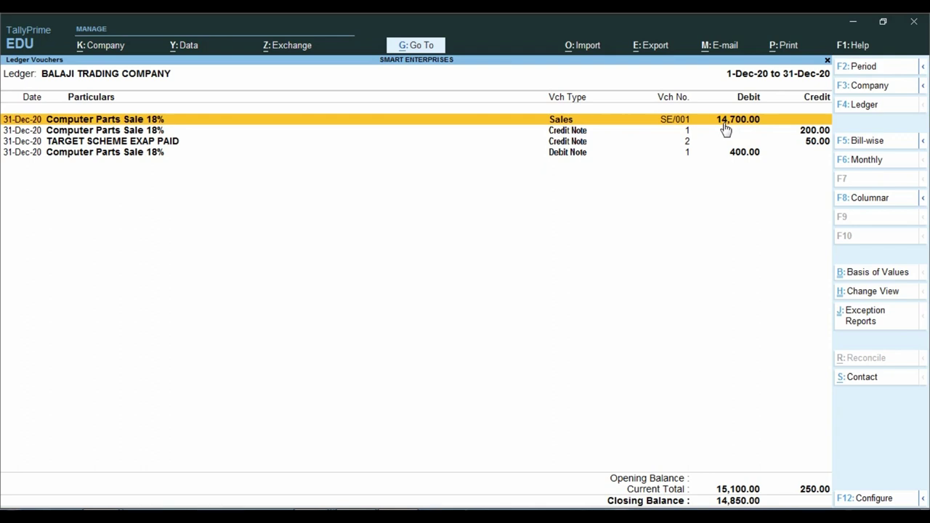
Examine the sales invoice, both credit notes and the debit note in BALAJI TRADING COMPANY's ledger.
key(ctrl)
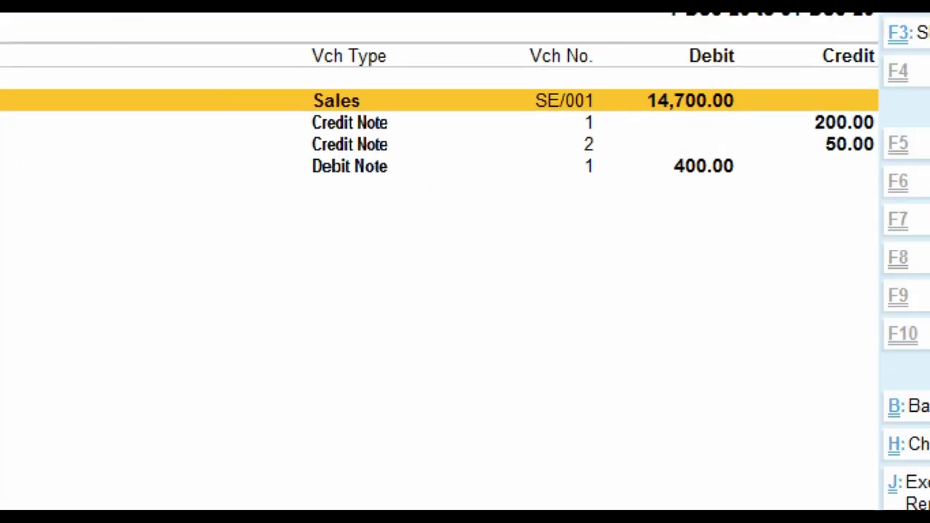
mouse_move(509, 80)
mouse_down()
mouse_move(545, 116)
mouse_move(770, 124)
mouse_up()
drag(284, 74, 403, 112)
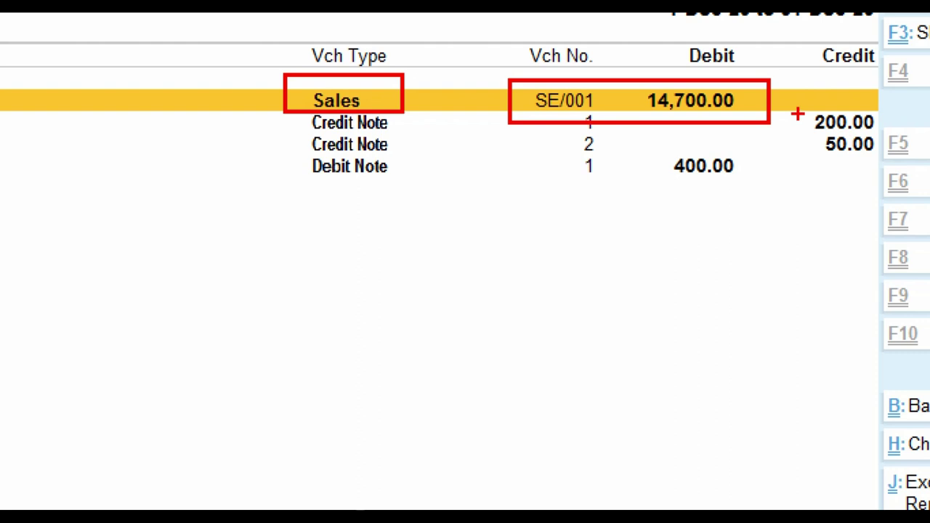
key(Escape)
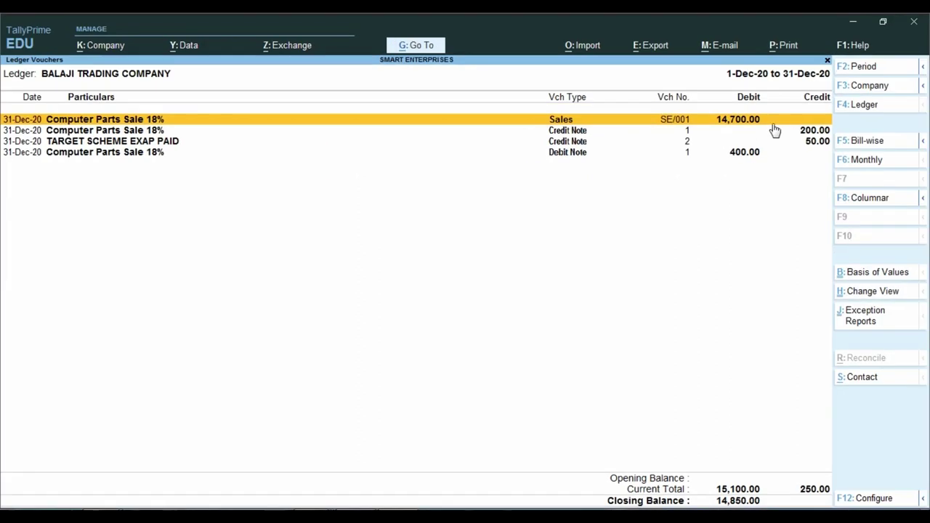
click(816, 132)
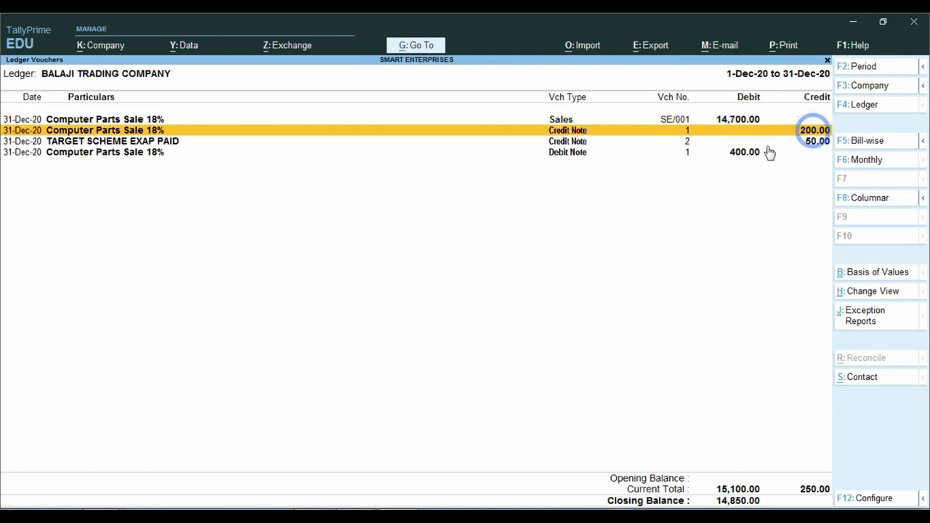
click(581, 141)
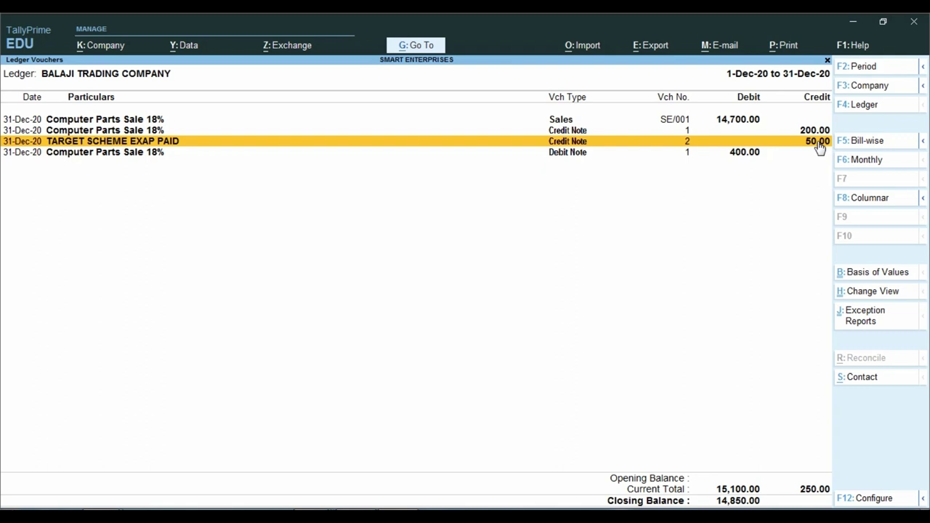
key(Down)
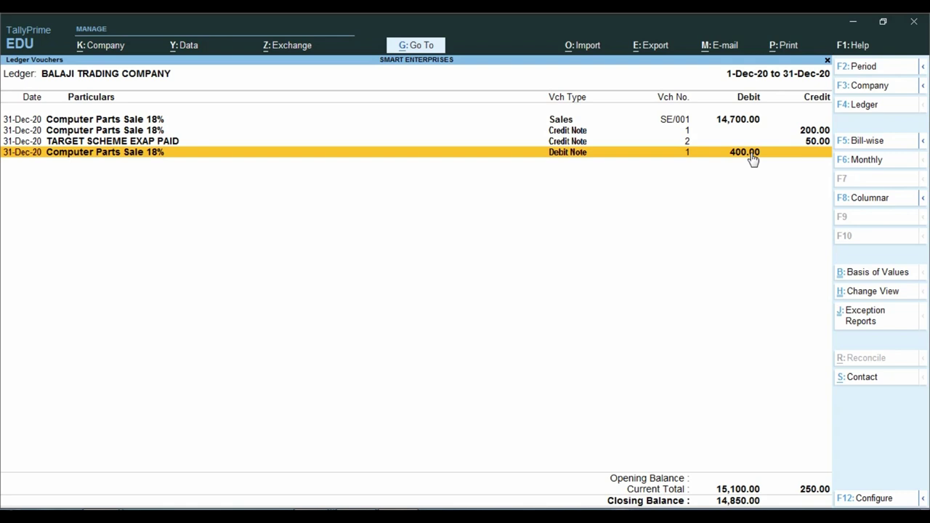
Leave the party ledger and open the Profit & Loss A/c report for SMART ENTERPRISES.
key(Escape)
key(Escape)
key(Escape)
key(Escape)
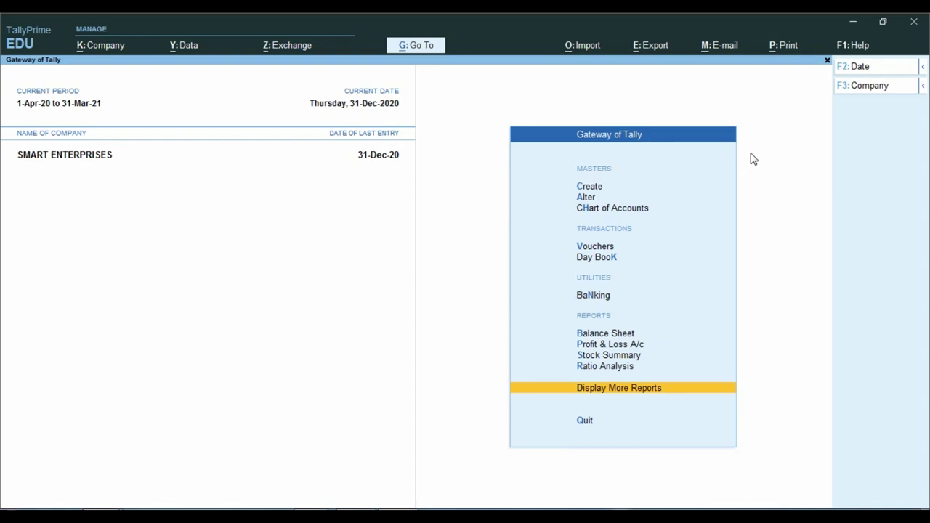
key(Up)
key(Up)
key(Up)
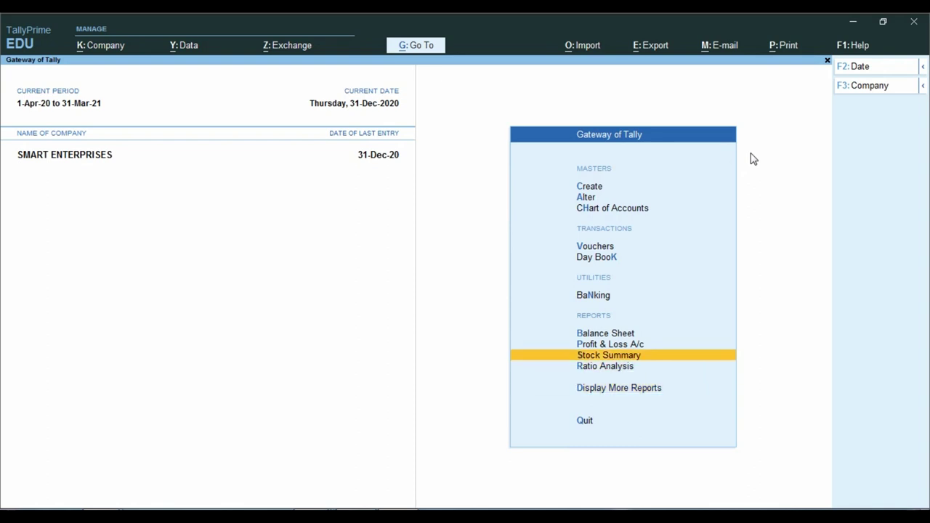
key(Return)
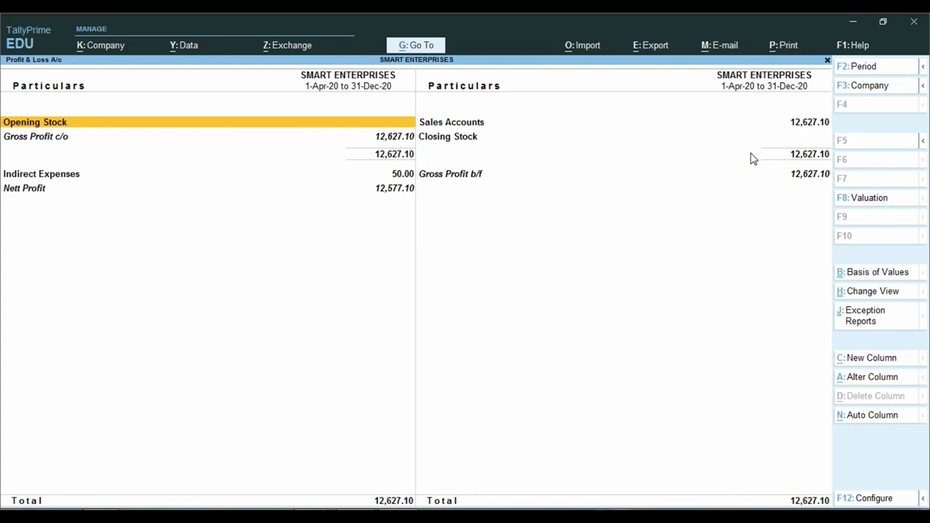
Expand the Profit & Loss A/c to its detailed view and examine the Sales Accounts amount.
key(alt+F5)
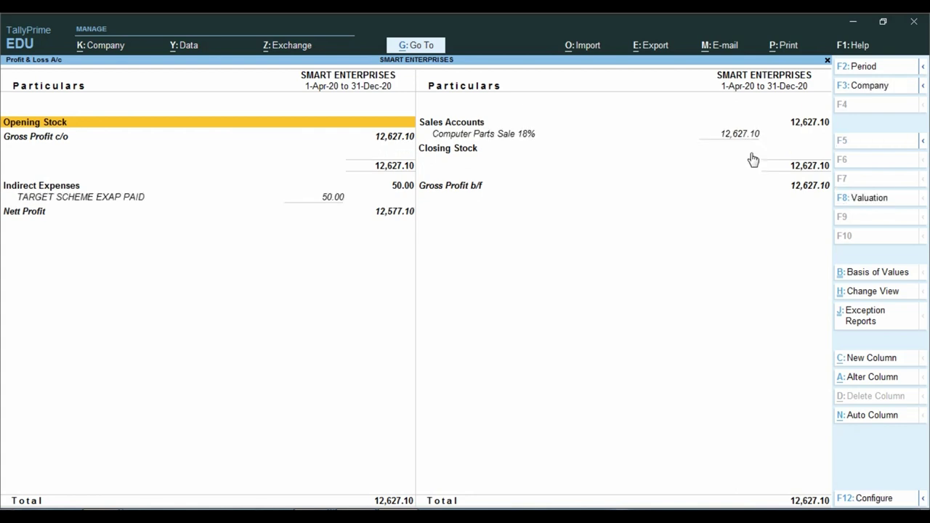
key(Right)
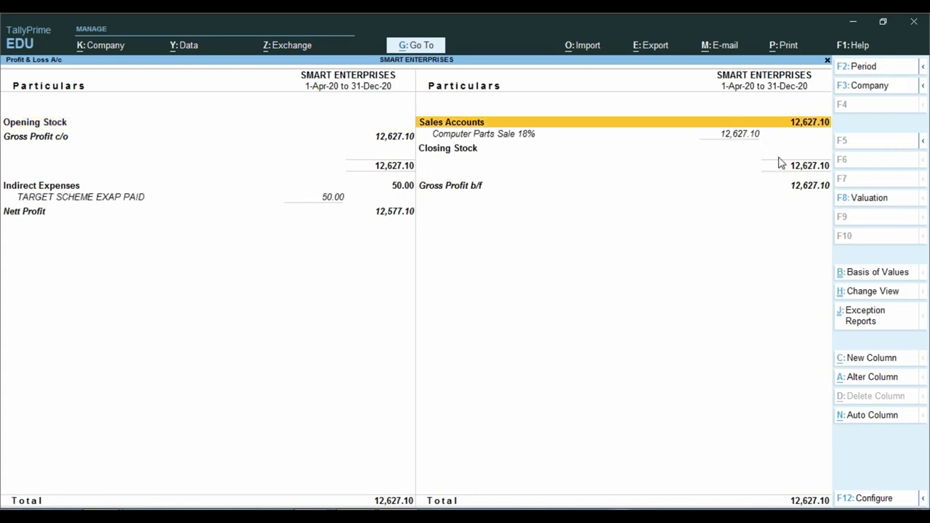
key(ctrl)
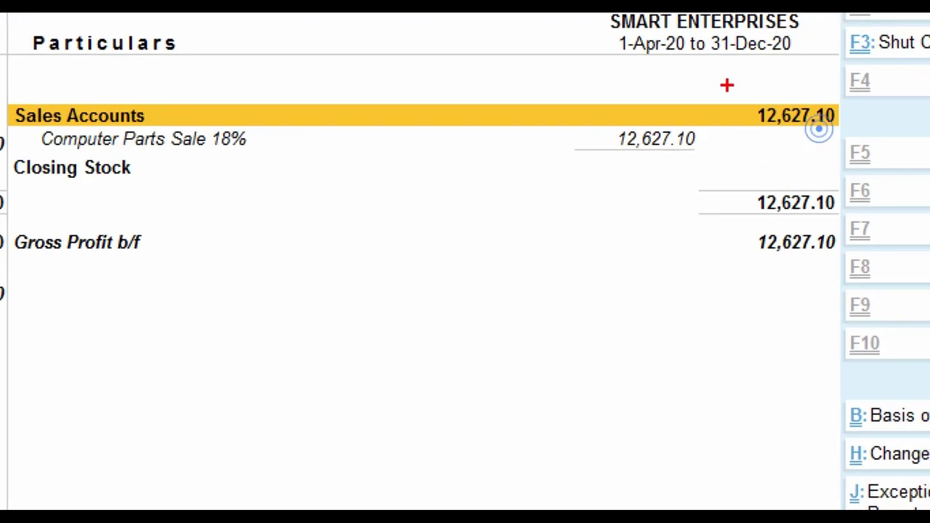
mouse_move(733, 85)
mouse_down()
mouse_move(735, 125)
mouse_move(789, 145)
mouse_move(856, 141)
mouse_up()
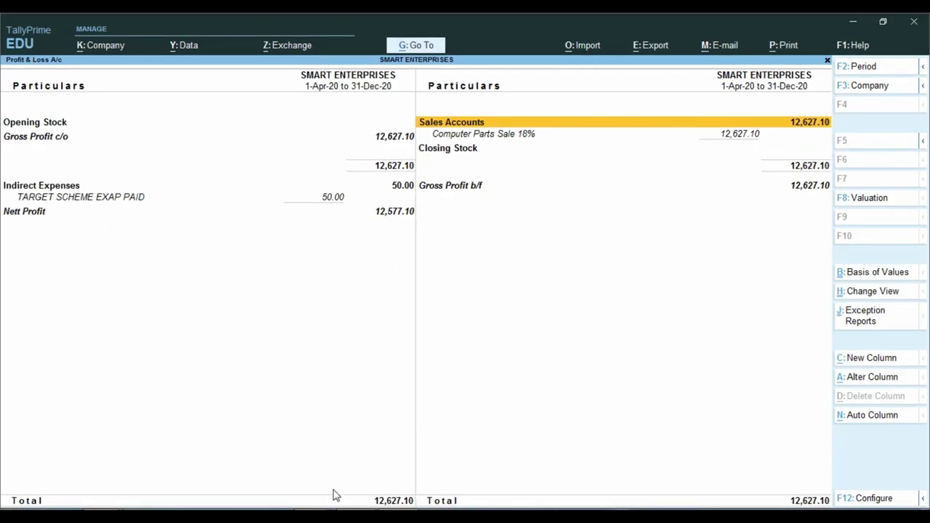
Switch to SALES INV.pdf in Adobe Reader, check the invoice's total taxable amount, and return to TallyPrime.
click(312, 516)
scroll(292, 435, down, 2)
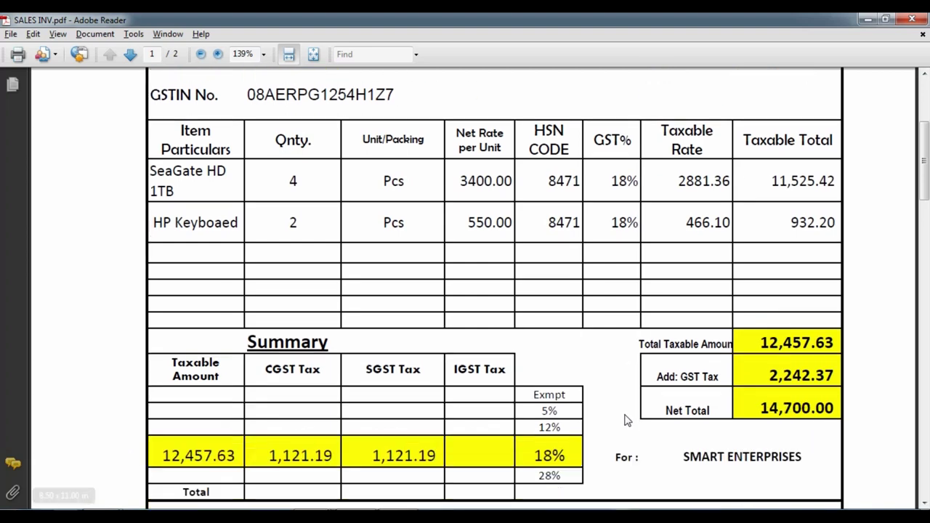
scroll(796, 335, down, 1)
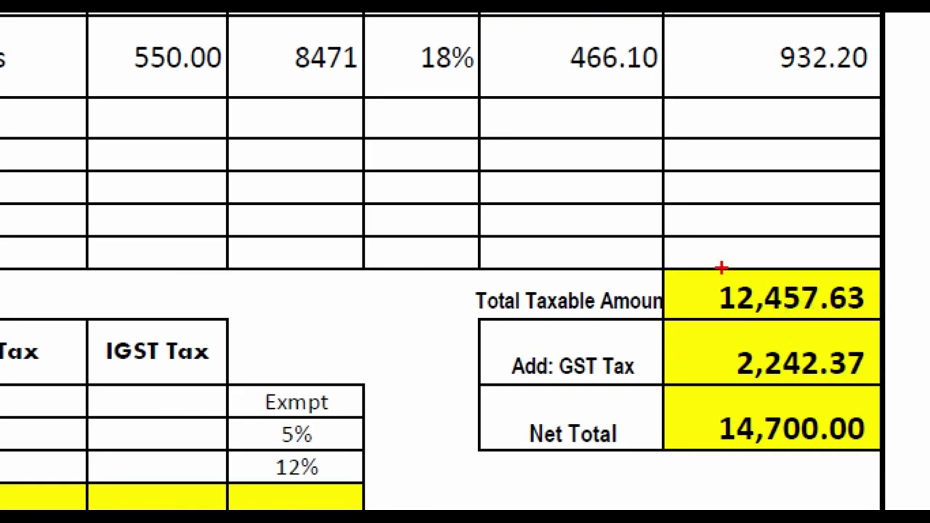
mouse_move(691, 252)
mouse_down()
mouse_move(727, 303)
mouse_move(882, 319)
mouse_up()
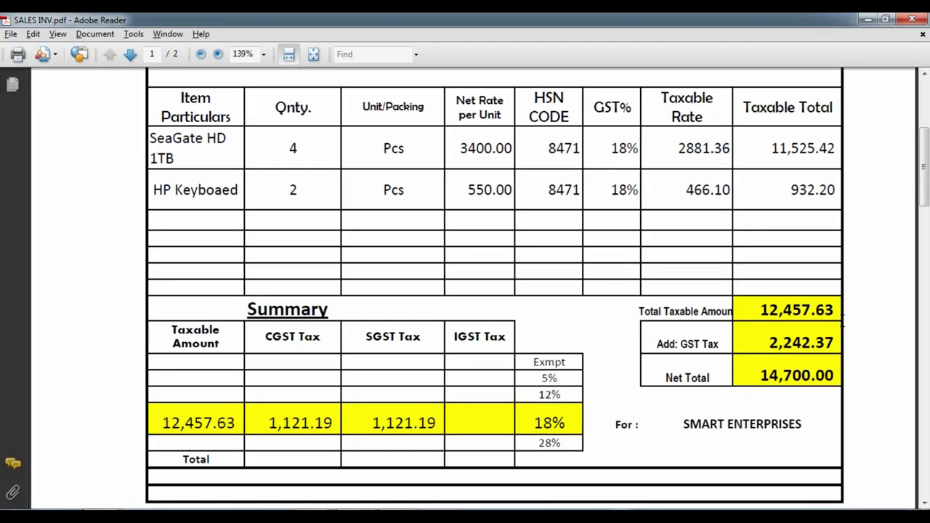
key(alt+Tab)
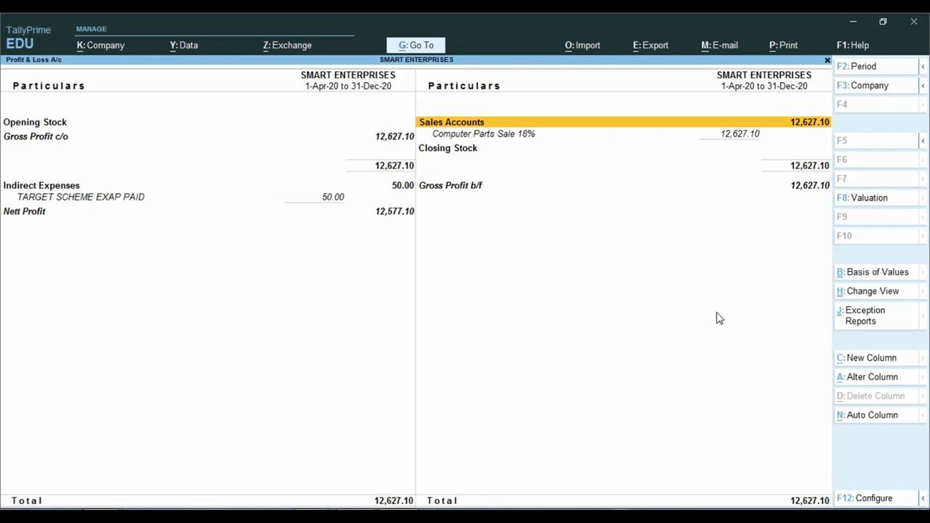
Drill down from Sales Accounts into the December vouchers of the Computer Parts Sale 18% ledger.
key(Down)
key(Return)
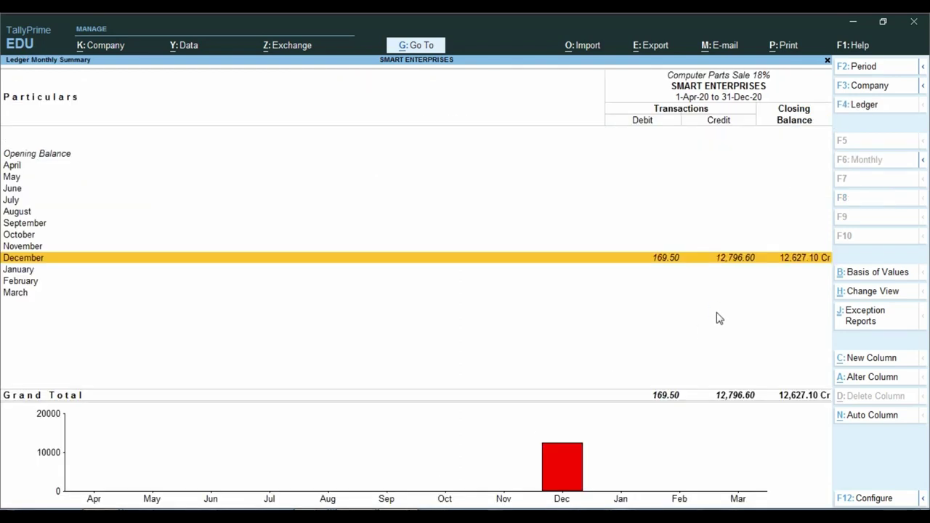
key(Return)
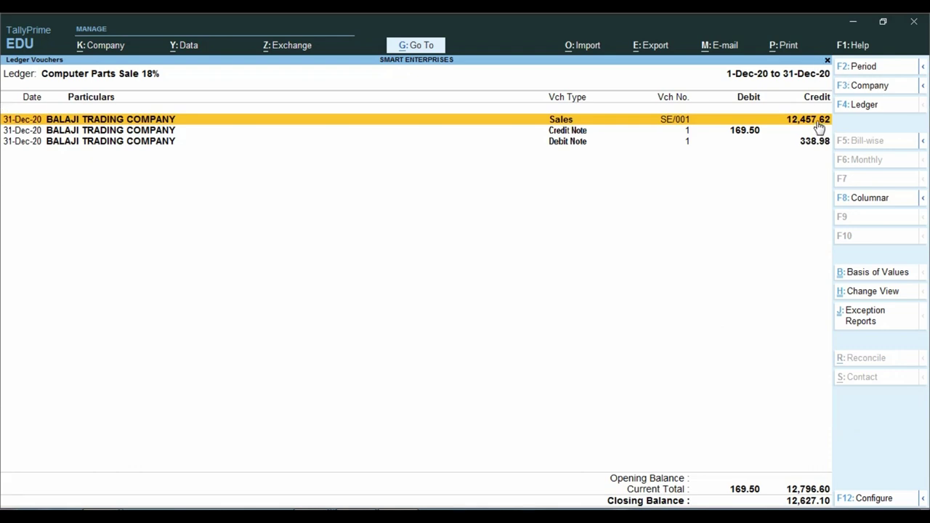
Compare the SE/001 sales entry with the taxable amount in SALES INV.pdf in Adobe Reader, then return to TallyPrime.
click(312, 508)
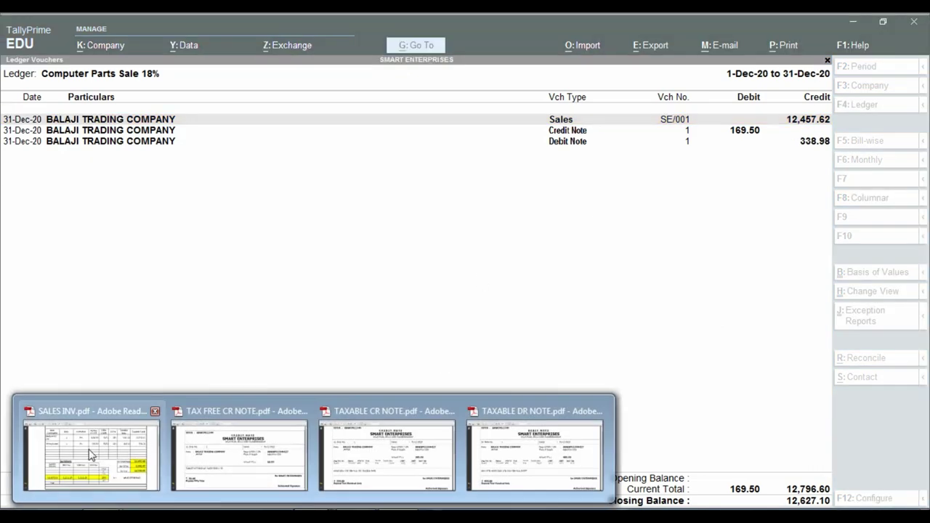
click(91, 456)
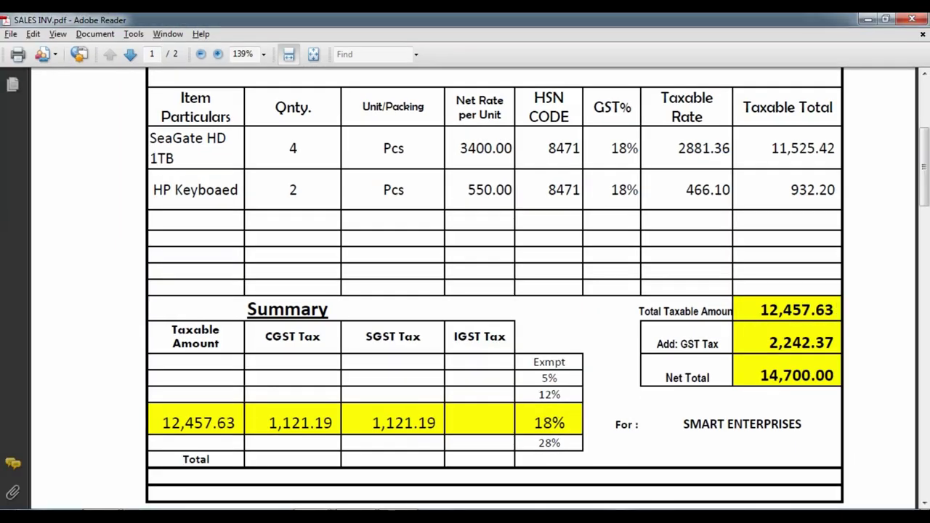
key(alt+Tab)
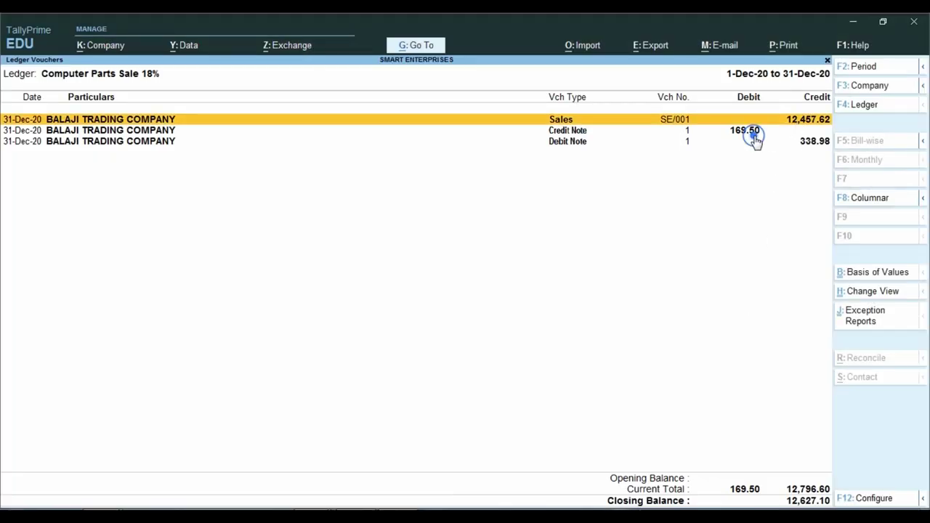
Examine the credit note and debit note amounts and the closing balance of the Computer Parts Sale 18% ledger.
click(753, 132)
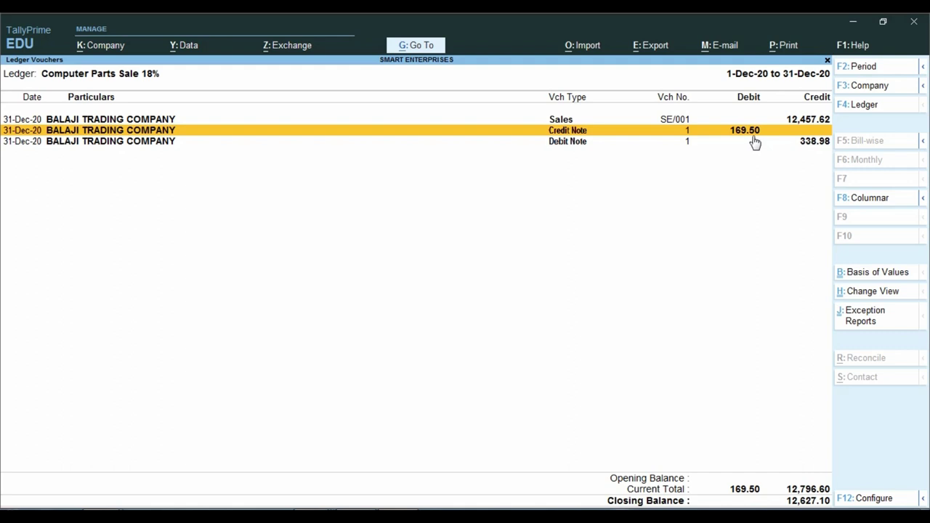
click(816, 142)
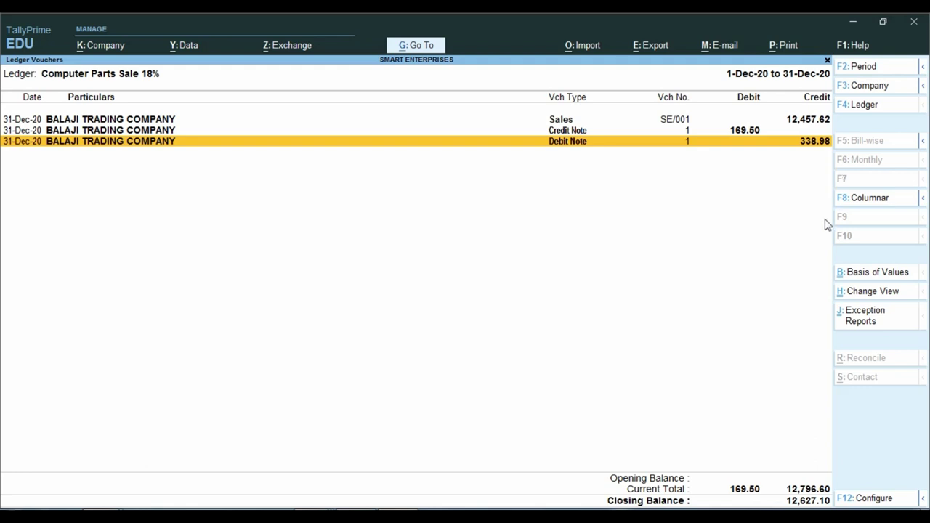
key(ctrl)
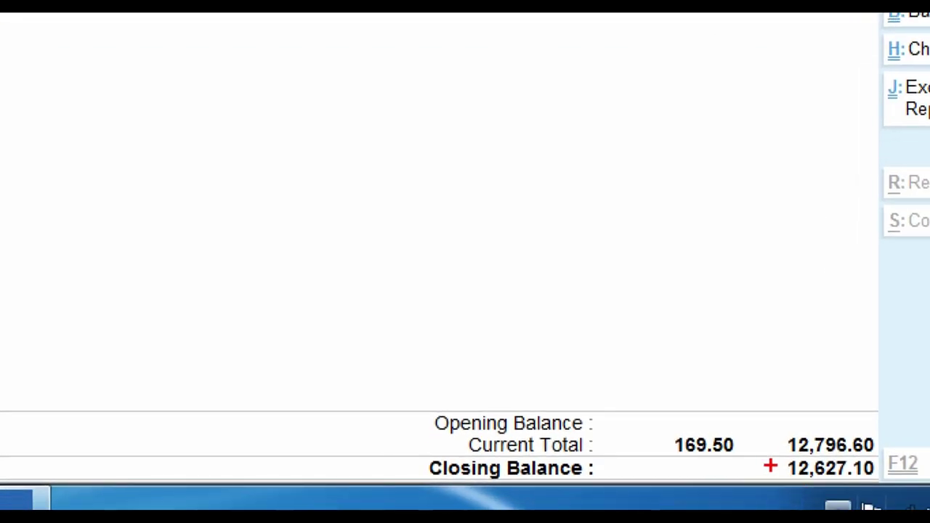
mouse_move(765, 453)
mouse_down()
mouse_move(821, 481)
mouse_move(903, 480)
mouse_up()
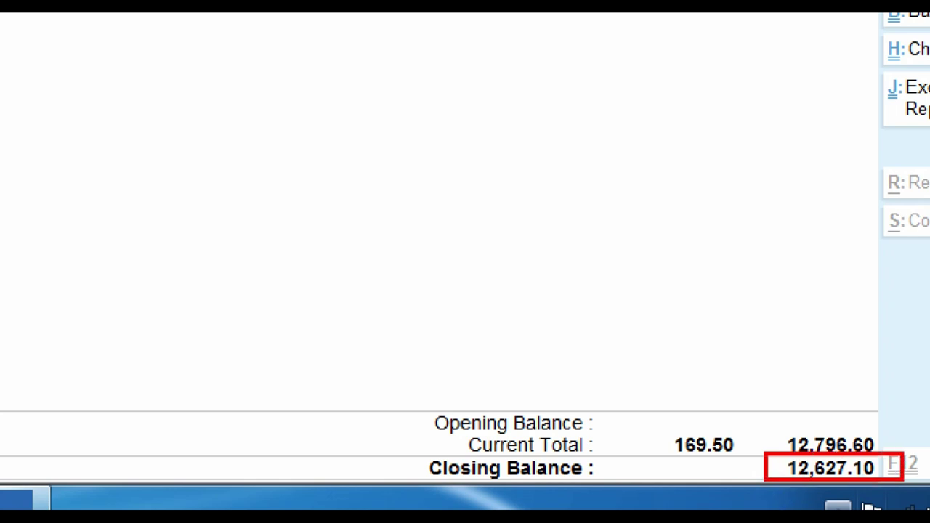
key(Escape)
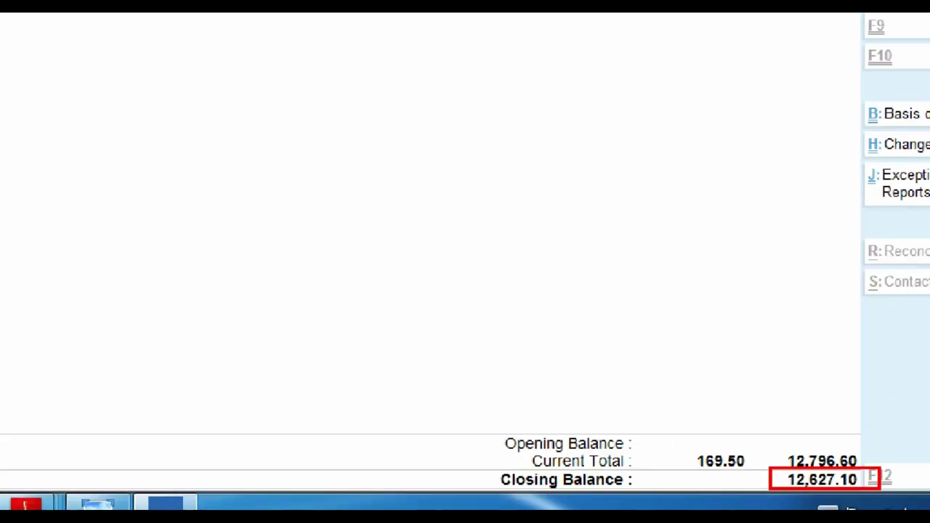